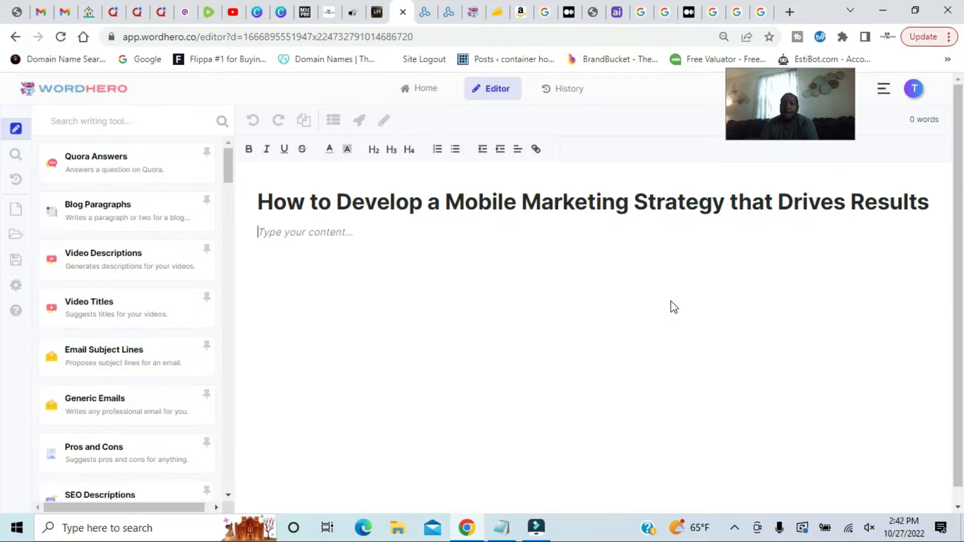
Step: Switch to the AppSumo WordHero page and review the Single plan's price, monthly word allowance and code-stacking options
left_click(496, 15)
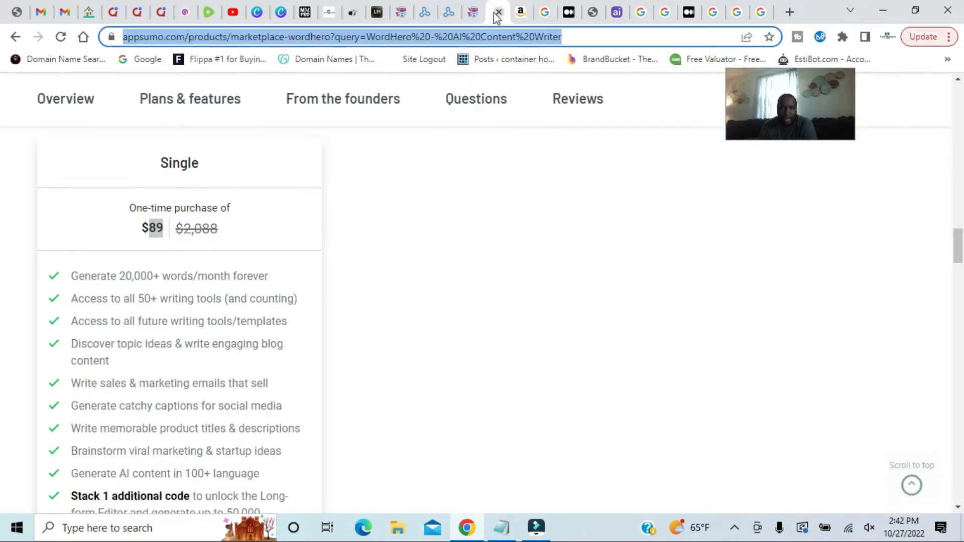
scroll(394, 297, "up", 1)
left_click(394, 294)
scroll(377, 387, "up", 2)
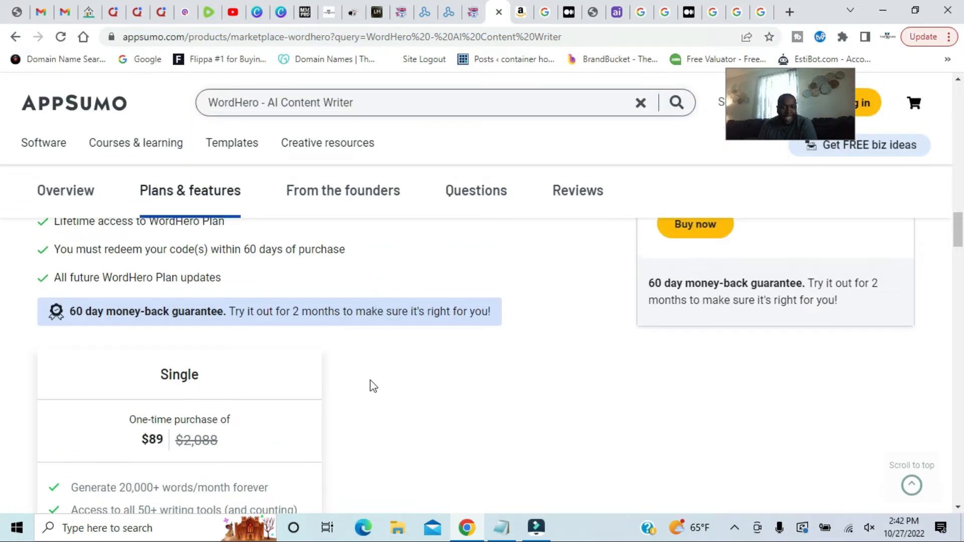
scroll(170, 416, "down", 1)
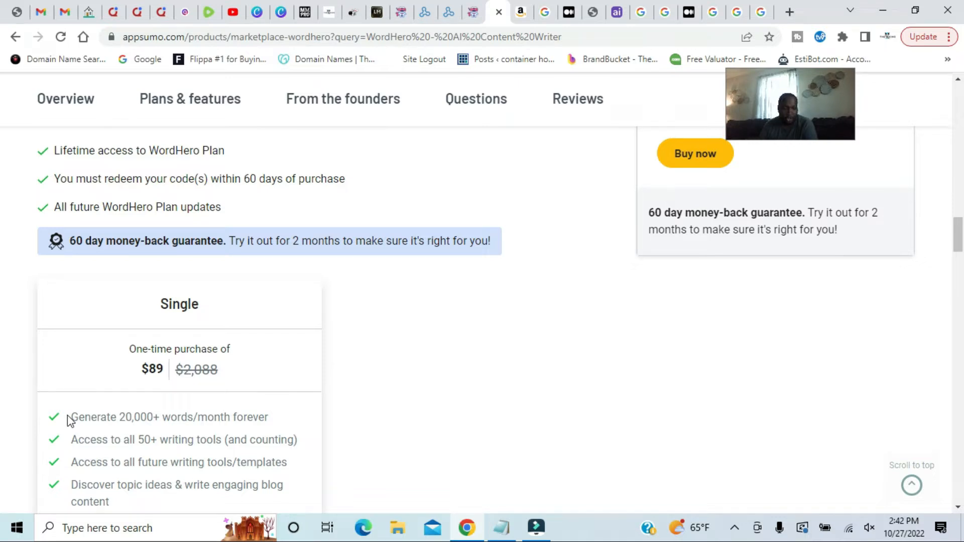
left_click_drag(76, 415, 269, 418)
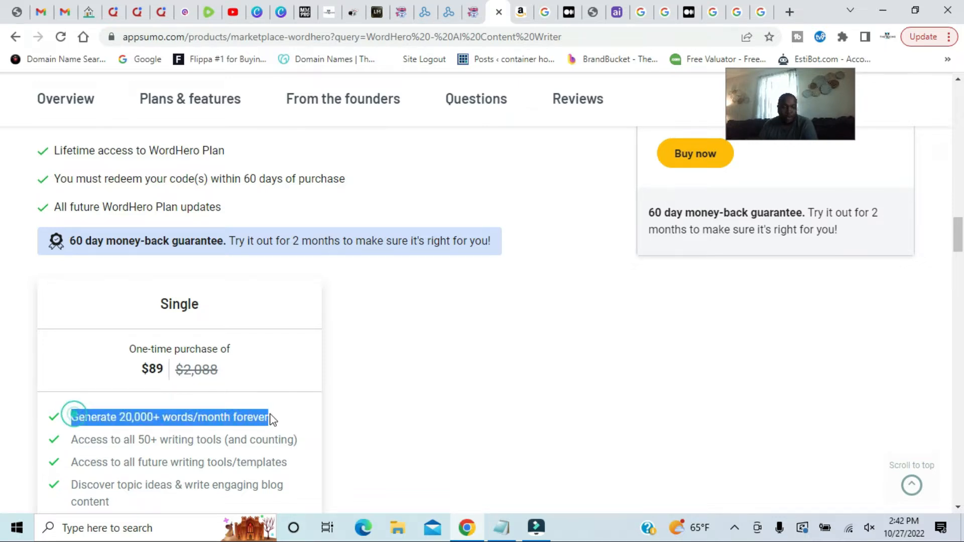
left_click(318, 404)
scroll(317, 400, "down", 4)
scroll(320, 406, "down", 1)
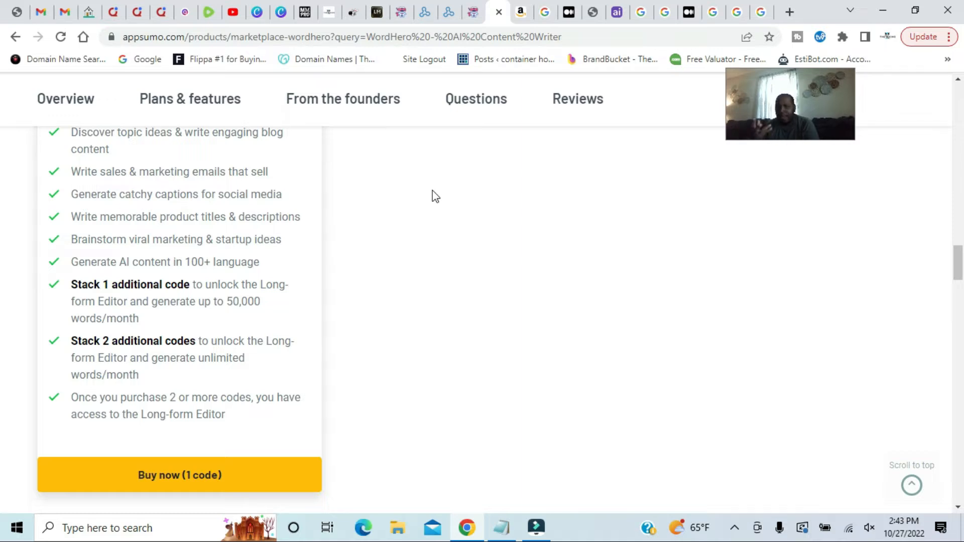
Step: Return to the WordHero editor and copy the article title "How to Develop a Mobile Marketing Strategy that Drives Results"
left_click(402, 11)
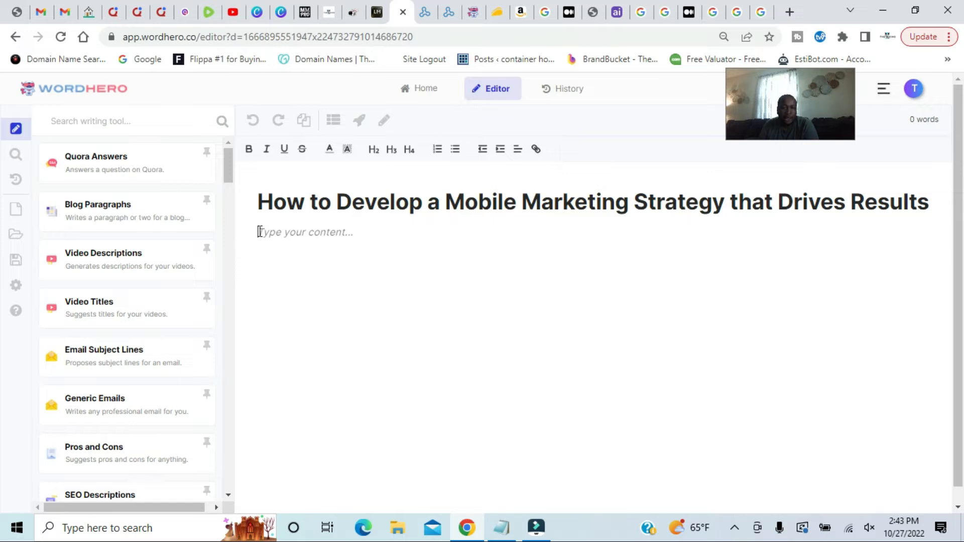
left_click_drag(259, 202, 933, 200)
key("ctrl+c")
right_click(904, 205)
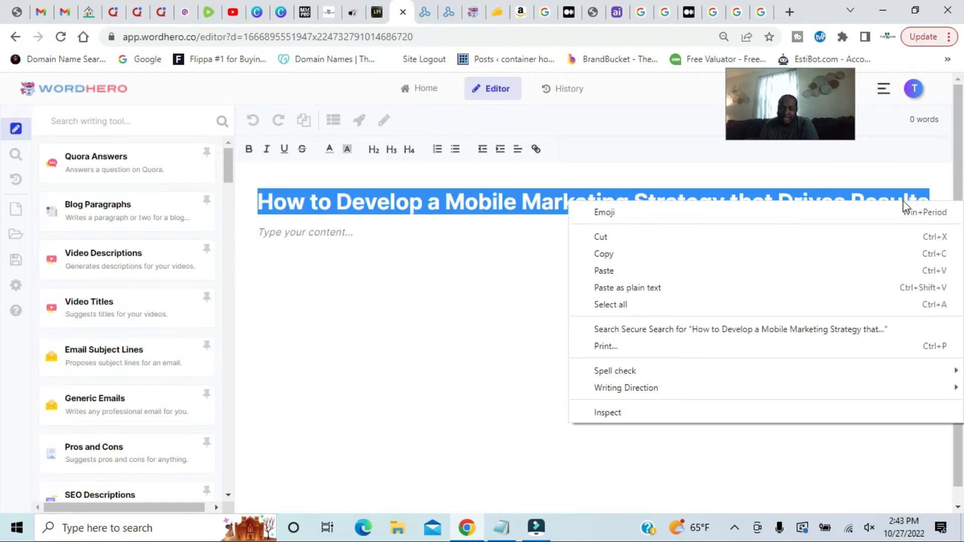
left_click(778, 255)
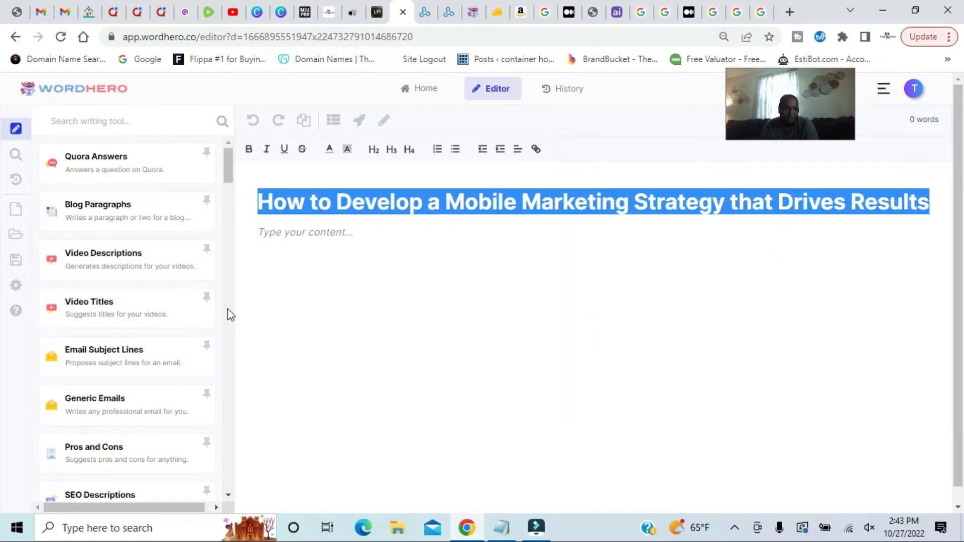
Step: Generate Blog Headlines with the copied article title as the topic, review the suggestions and close the results
scroll(136, 329, "down", 5)
left_click(128, 323)
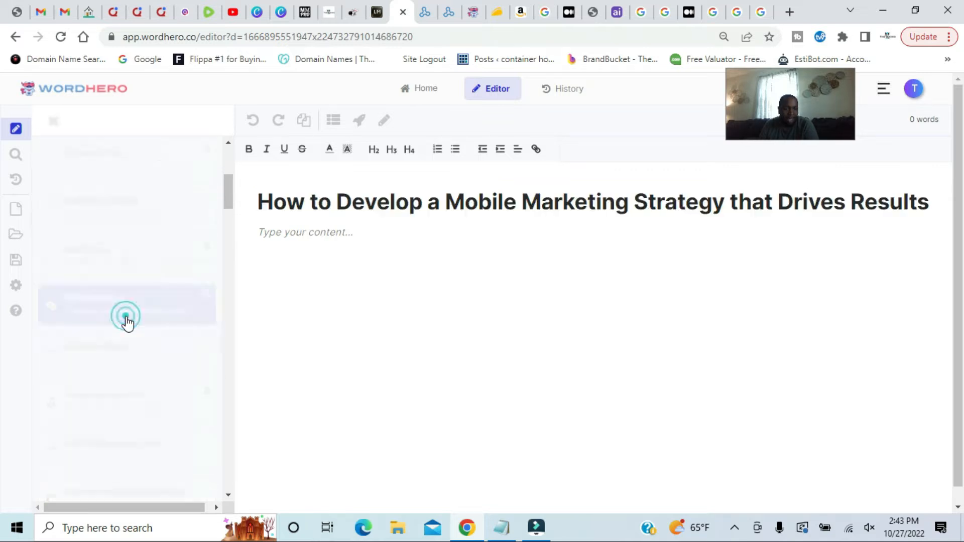
left_click(144, 221)
right_click(135, 213)
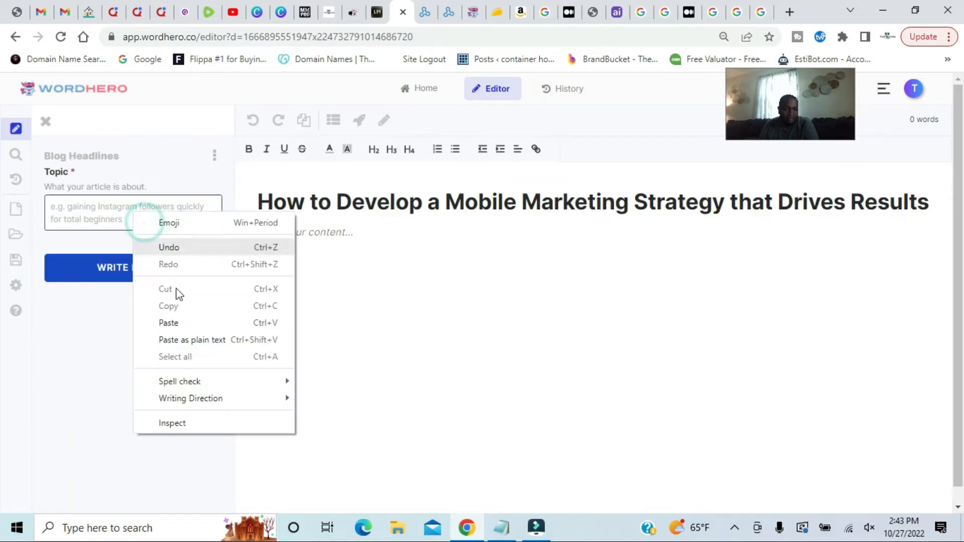
left_click(189, 324)
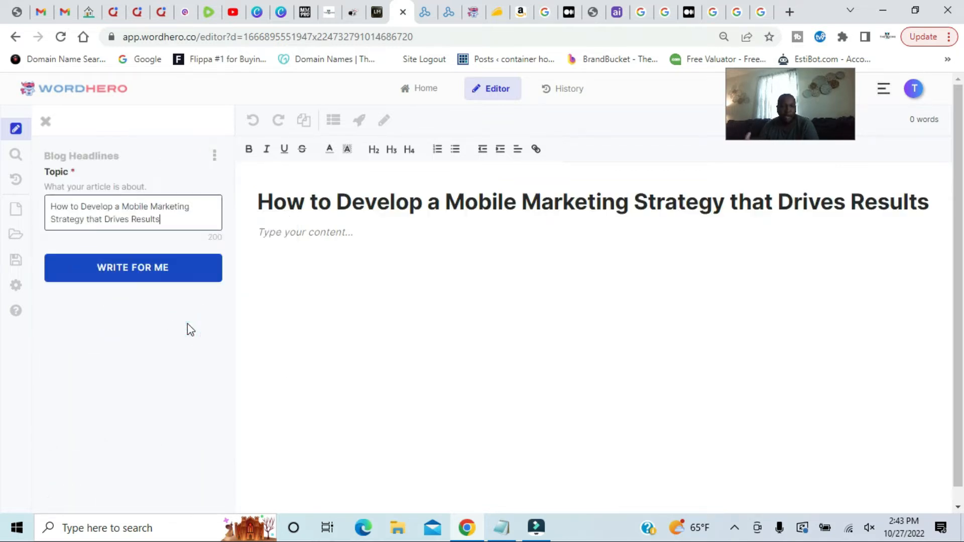
left_click(146, 275)
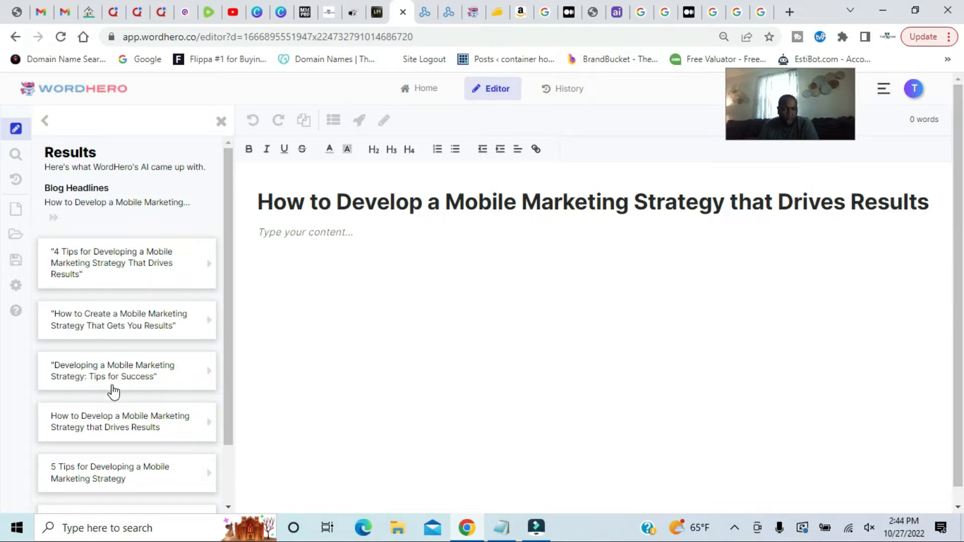
scroll(113, 391, "down", 2)
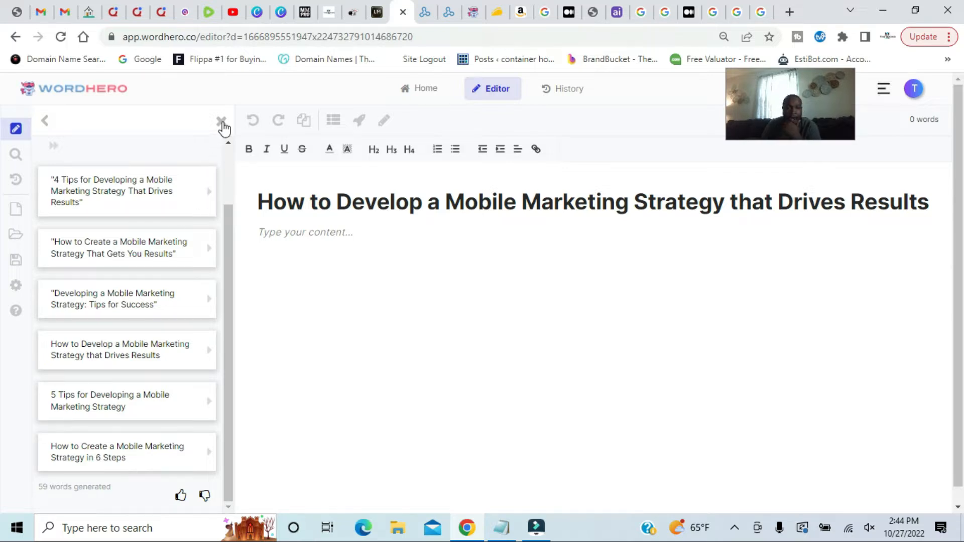
left_click(222, 121)
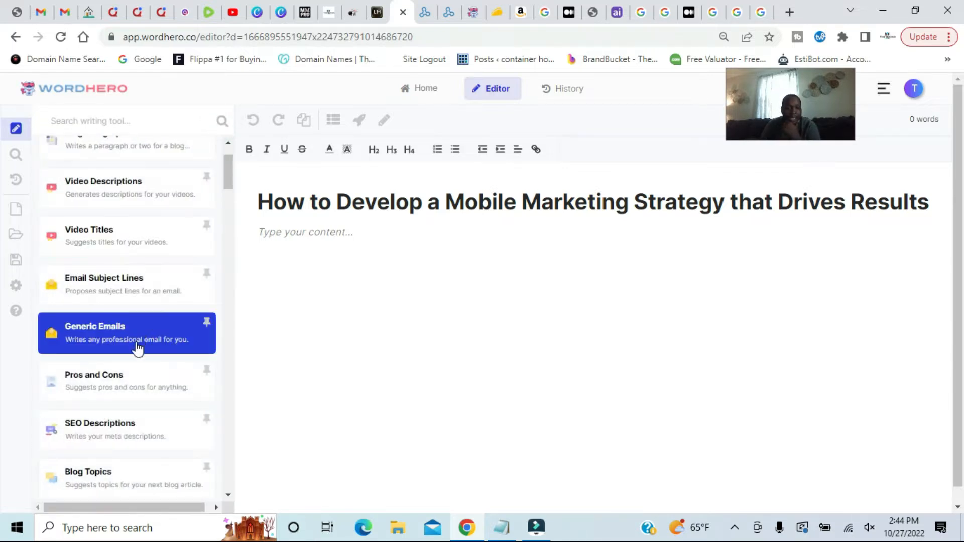
Step: Auto-write an introductory paragraph under the title and generate Blog Outlines for the same mobile marketing topic
scroll(139, 347, "up", 2)
scroll(146, 313, "down", 8)
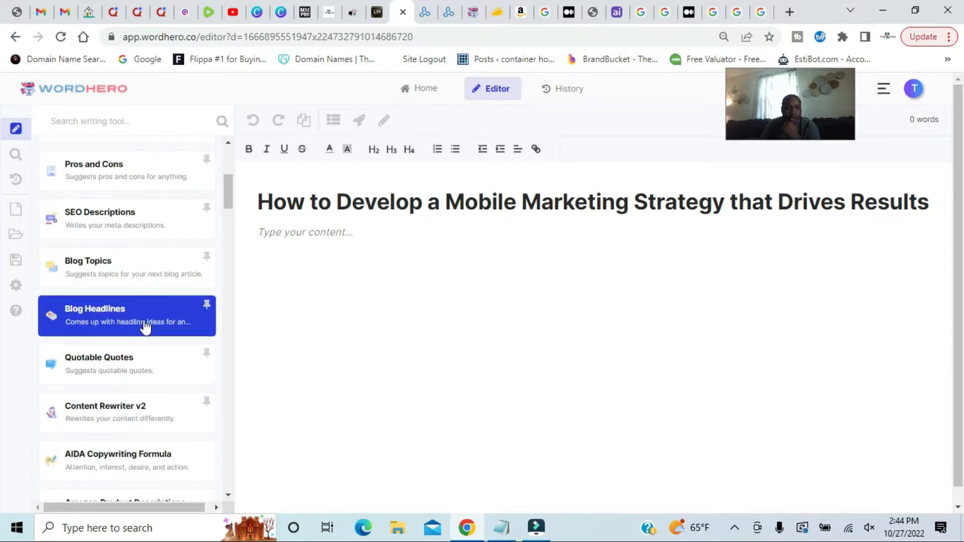
scroll(145, 327, "down", 3)
scroll(144, 344, "down", 1)
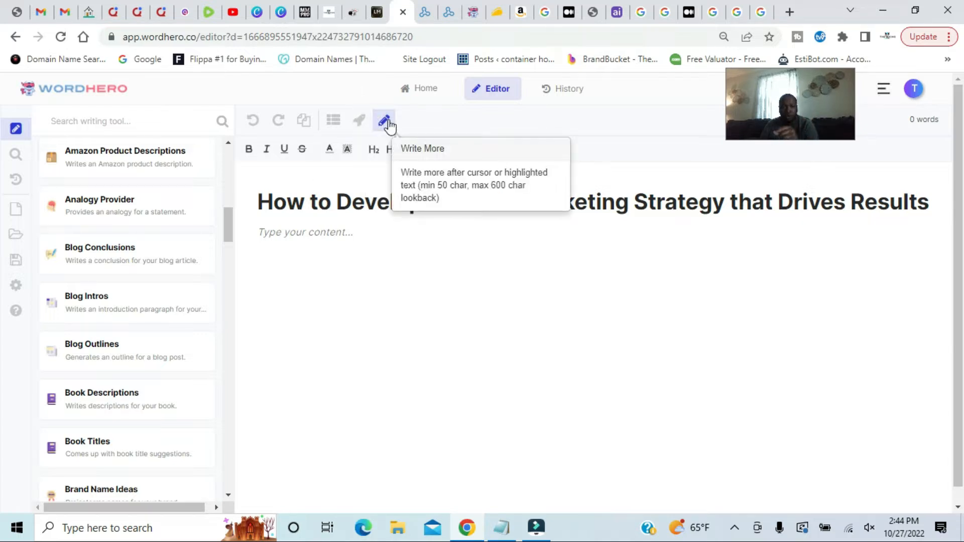
left_click(358, 122)
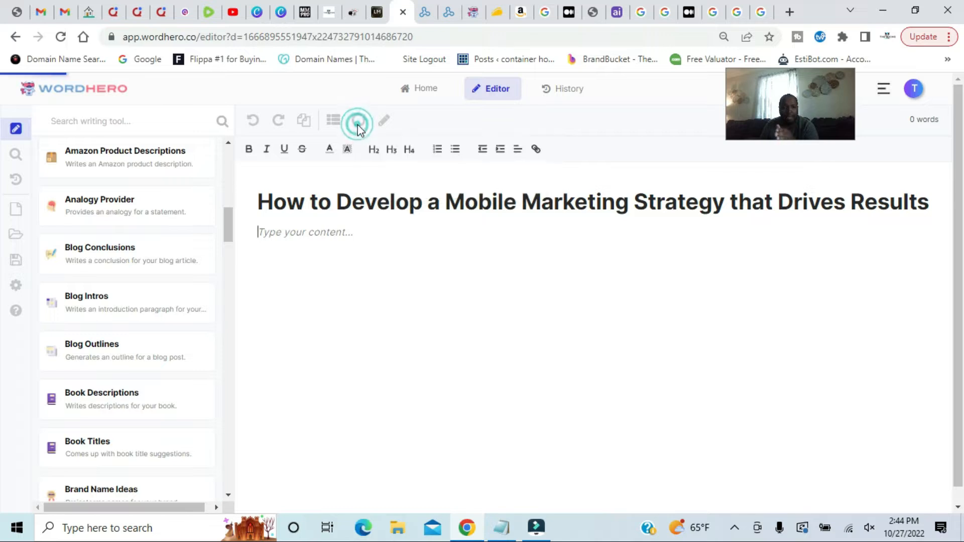
left_click(121, 368)
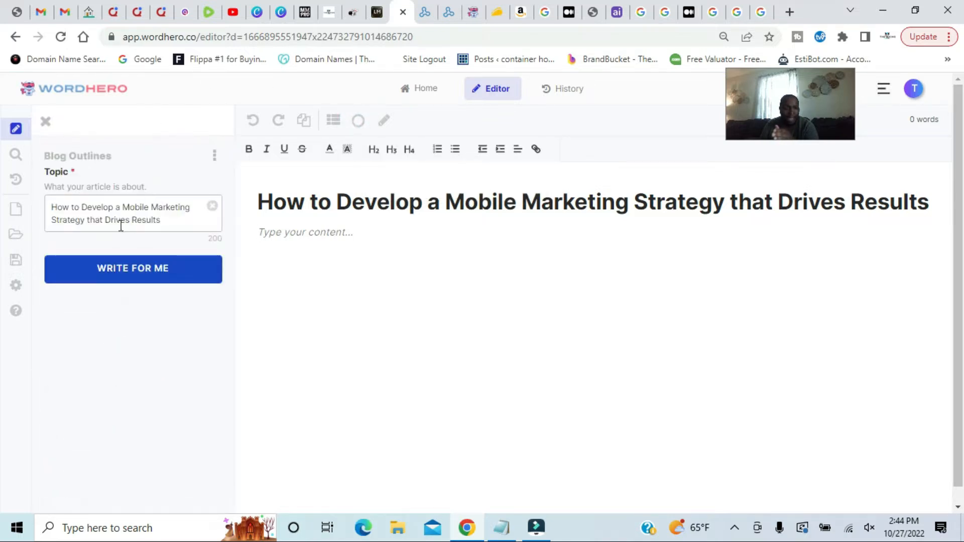
left_click(145, 281)
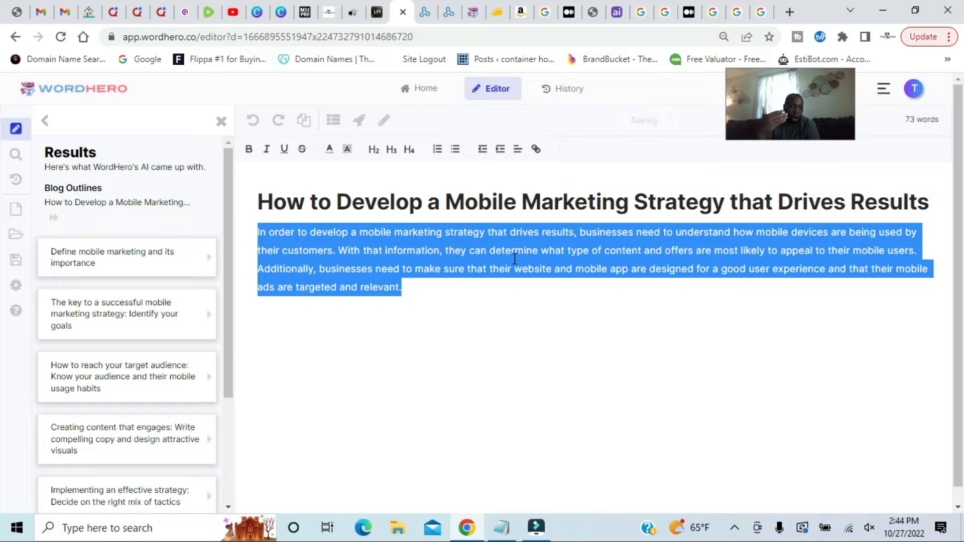
left_click(416, 307)
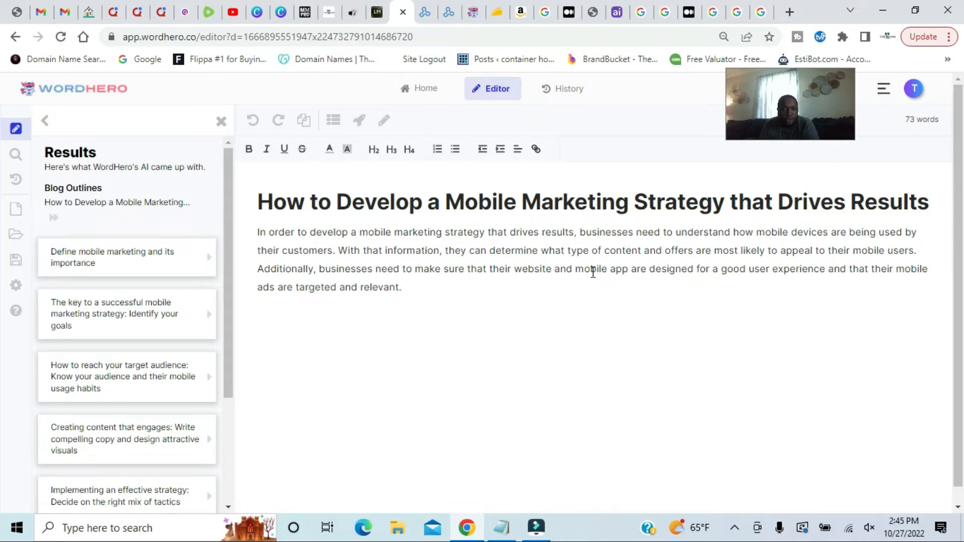
Step: Add blank lines after the introductory paragraph, review the generated outline and insert all of its points there
left_click(465, 292)
key("Return")
key("Return")
scroll(126, 305, "down", 2)
scroll(126, 306, "down", 1)
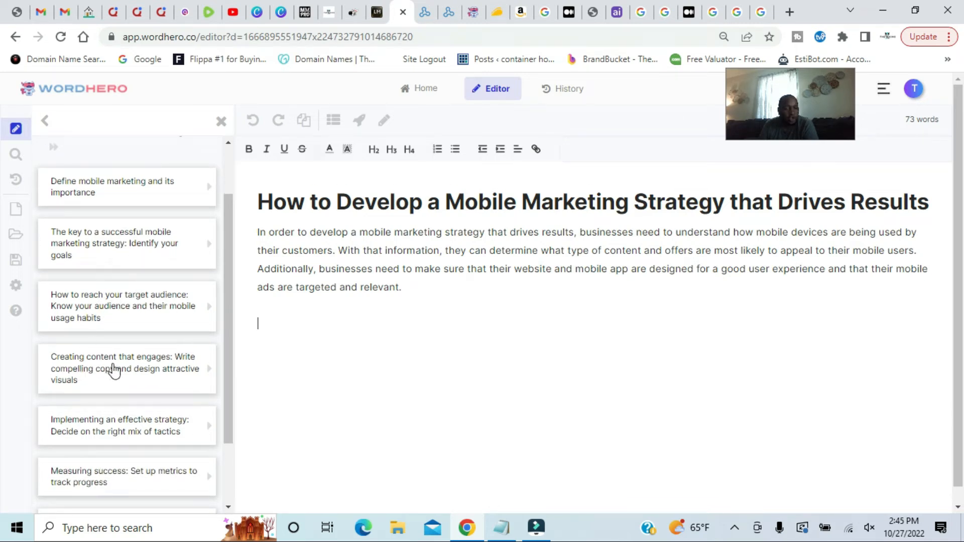
scroll(168, 377, "down", 1)
scroll(167, 378, "down", 2)
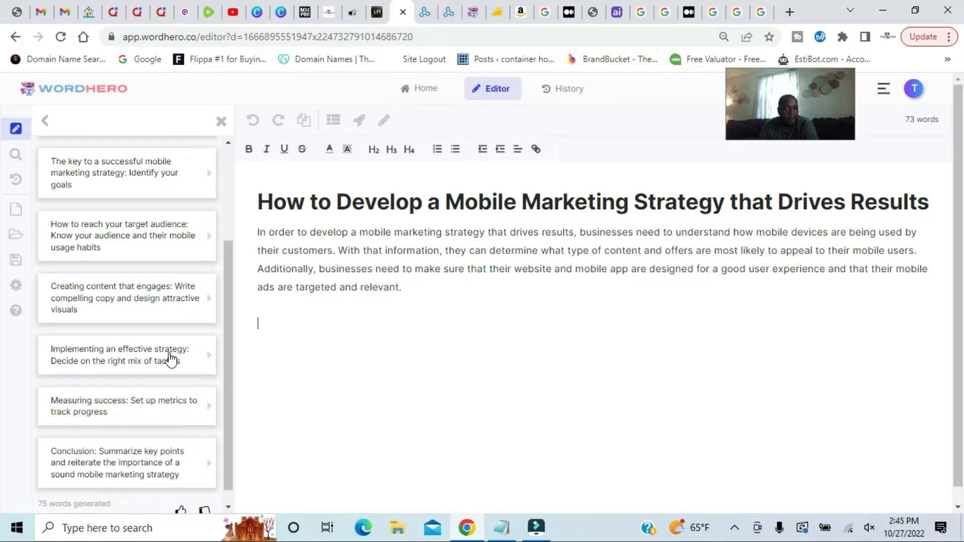
scroll(97, 384, "down", 1)
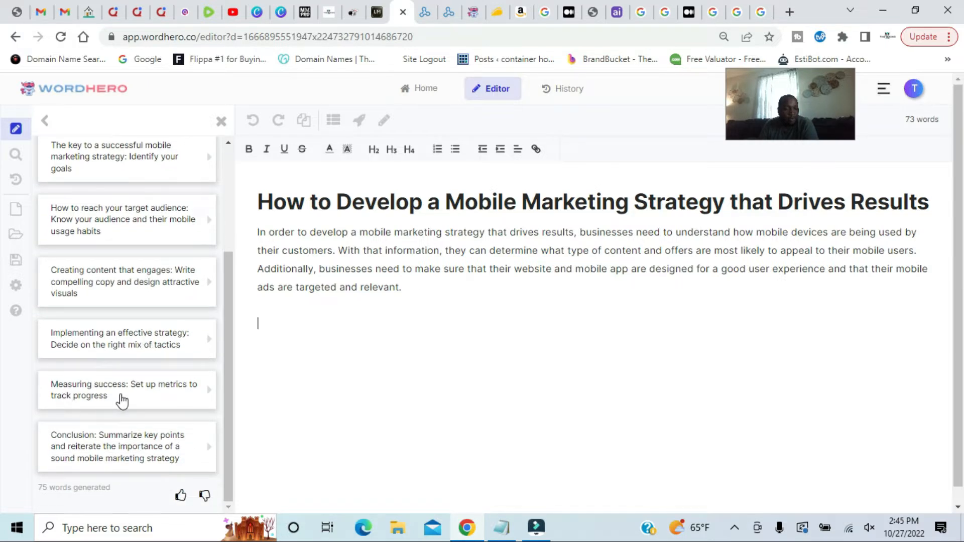
scroll(146, 447, "up", 5)
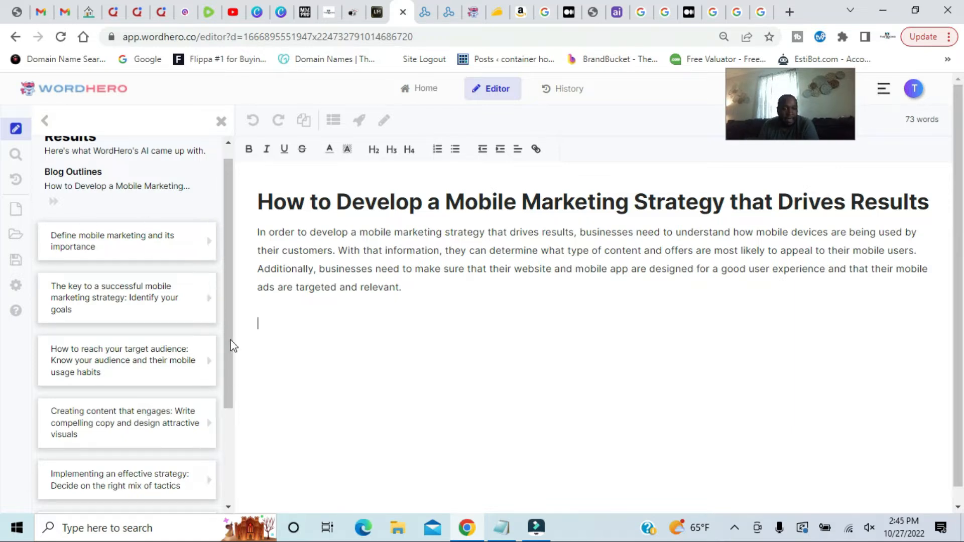
left_click(51, 201)
left_click(565, 423)
scroll(502, 379, "down", 2)
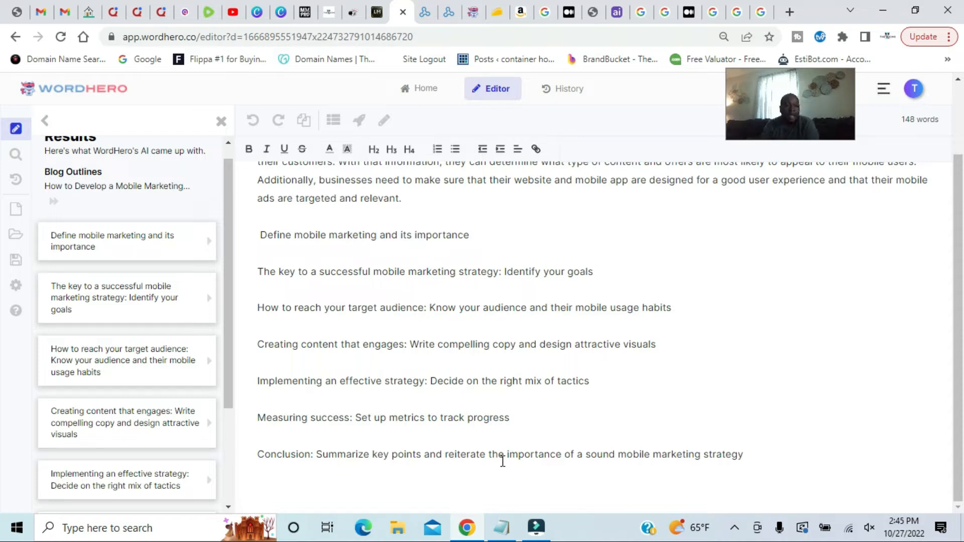
Step: Generate another set of Blog Outlines for the same topic and remove the leading space before "Define mobile marketing and its importance"
left_click(45, 121)
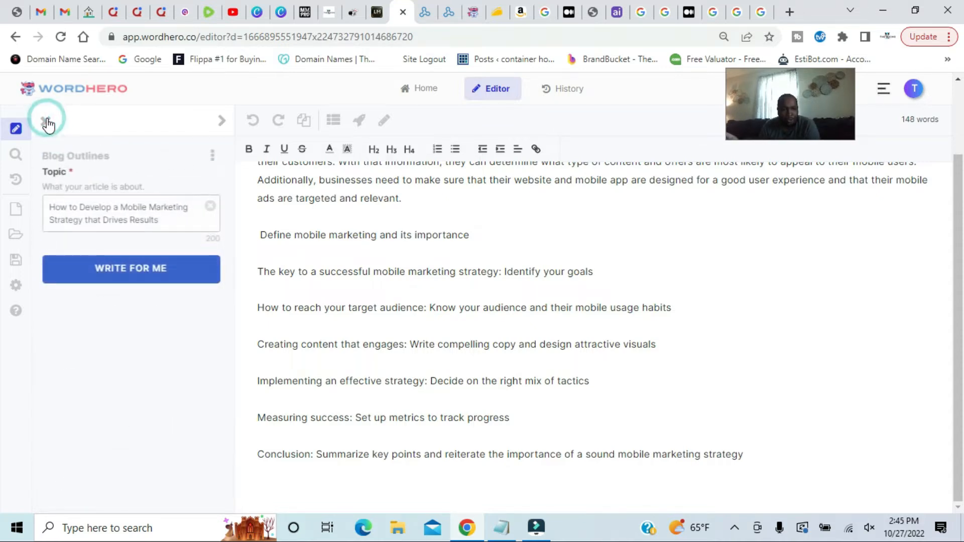
left_click(160, 269)
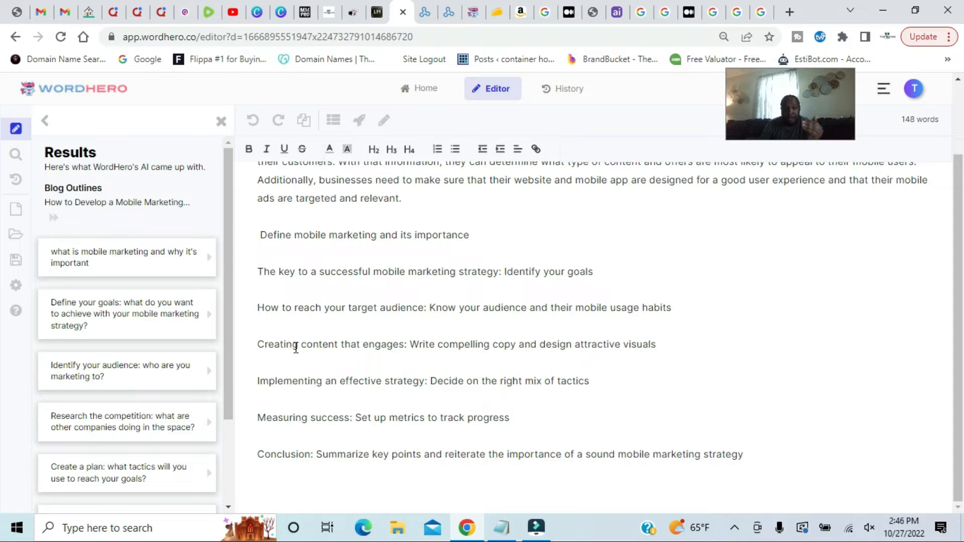
left_click(264, 232)
key("BackSpace")
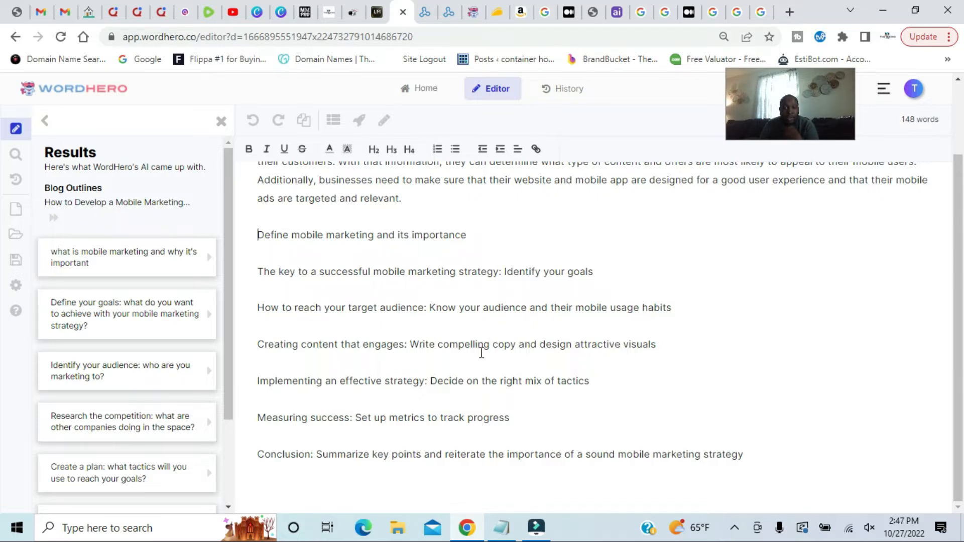
Step: Insert the generated point "Research the competition: what are other companies doing in the space?" after the "Implementing an effective strategy" line
left_click(612, 380)
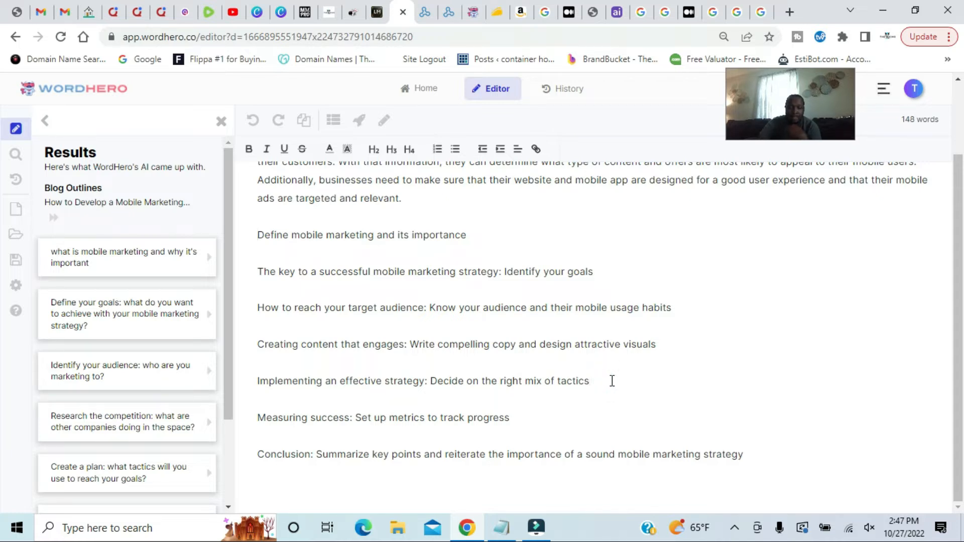
key("Return")
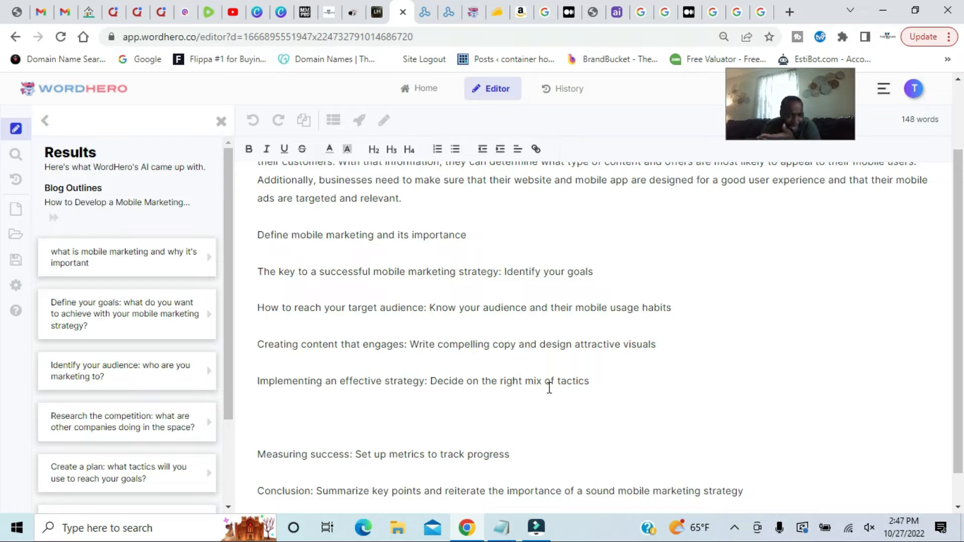
left_click(209, 426)
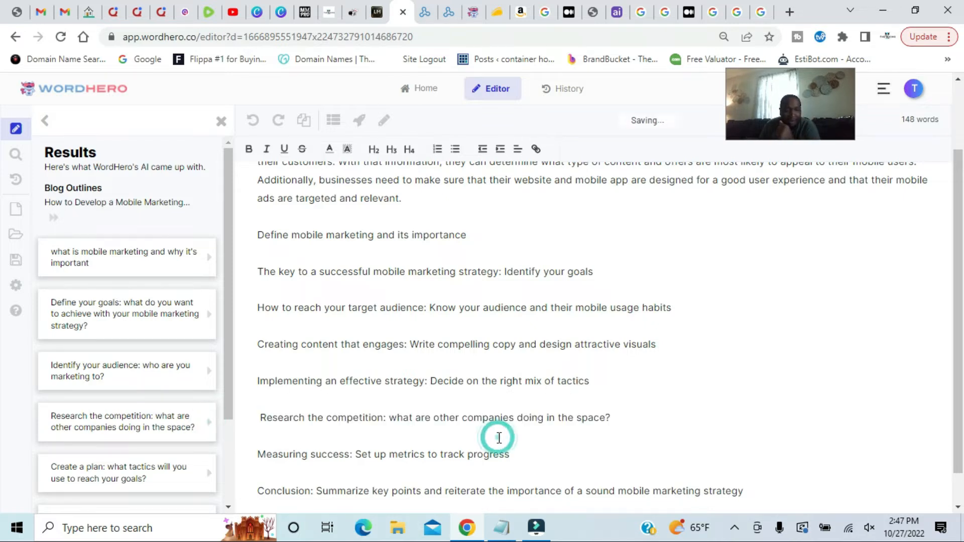
scroll(499, 438, "down", 1)
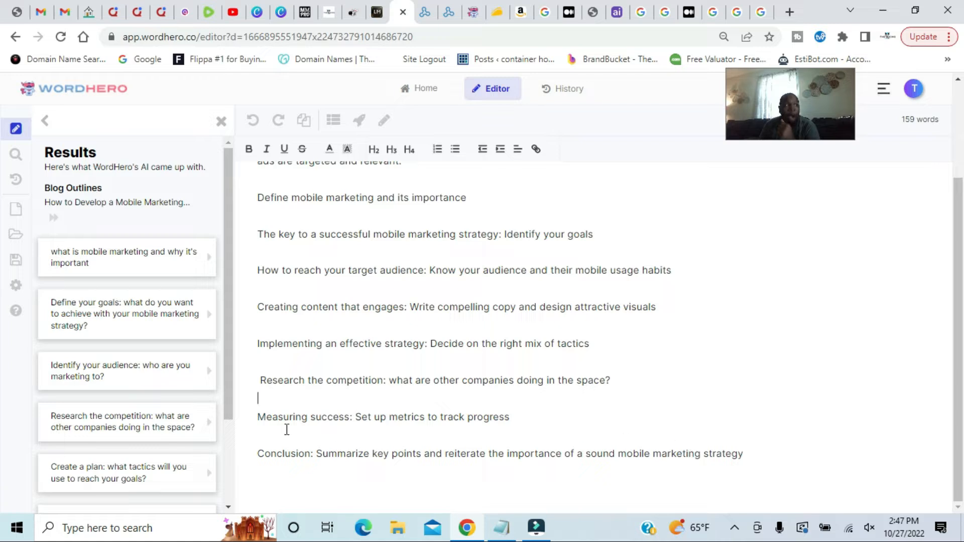
Step: Replace the outline's closing "Conclusion: Summarize key points…" line with the generated point "Conclusion: next steps"
left_click_drag(258, 452, 763, 460)
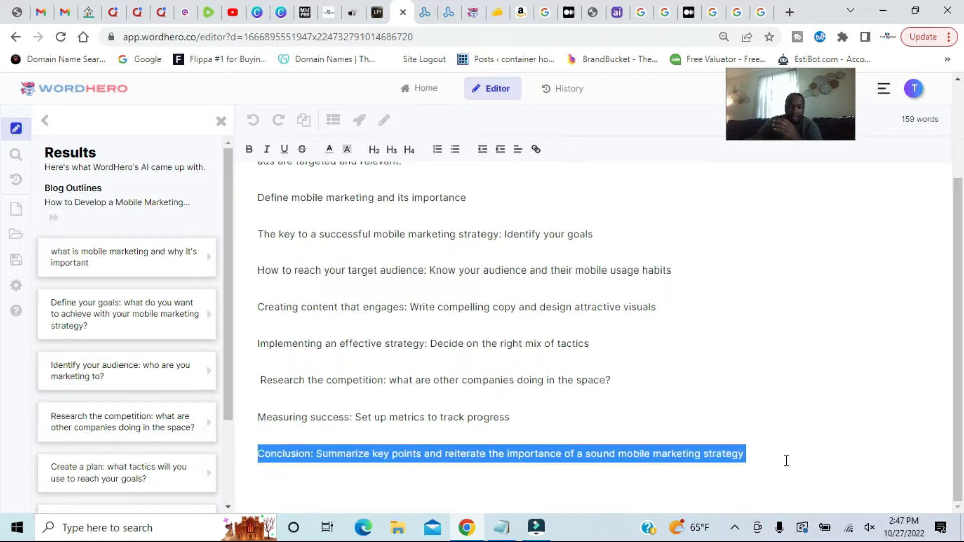
key("BackSpace")
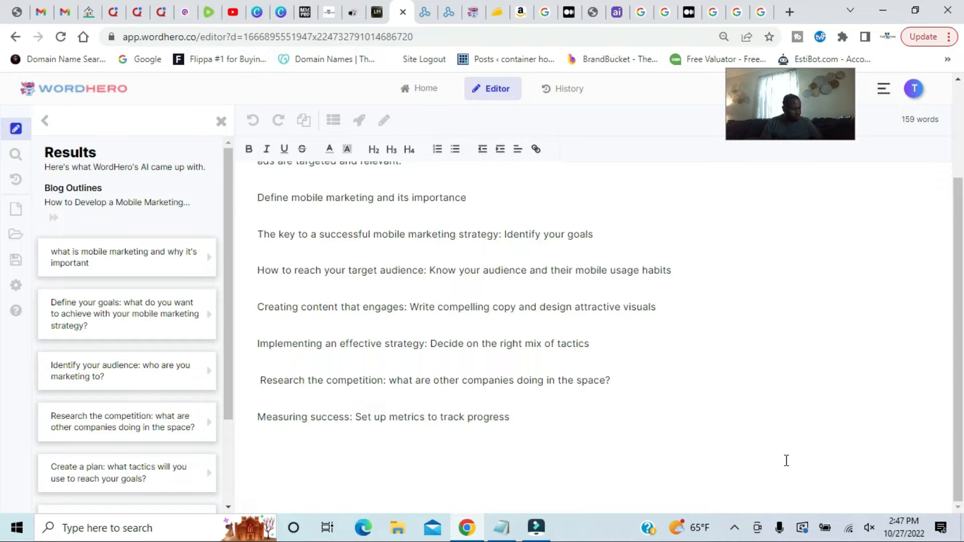
scroll(153, 417, "down", 3)
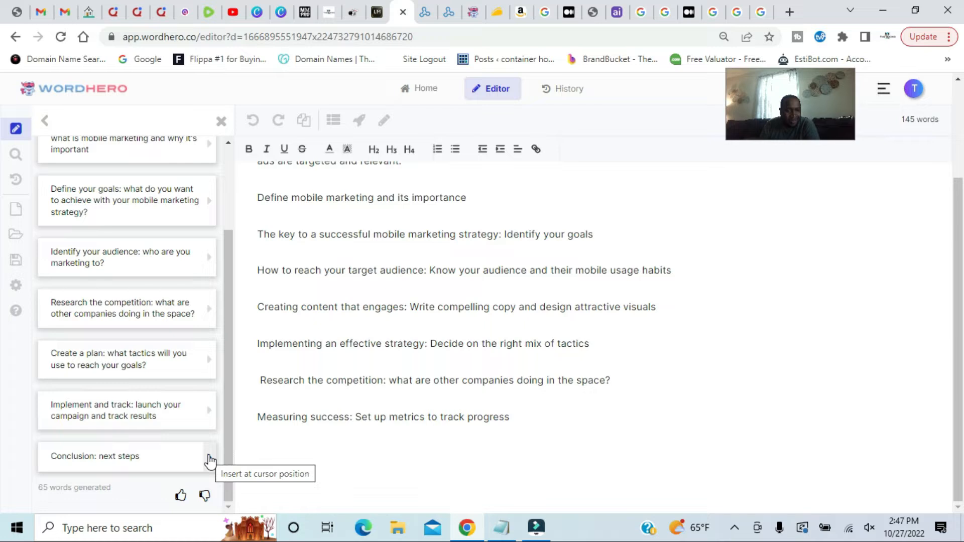
left_click(209, 460)
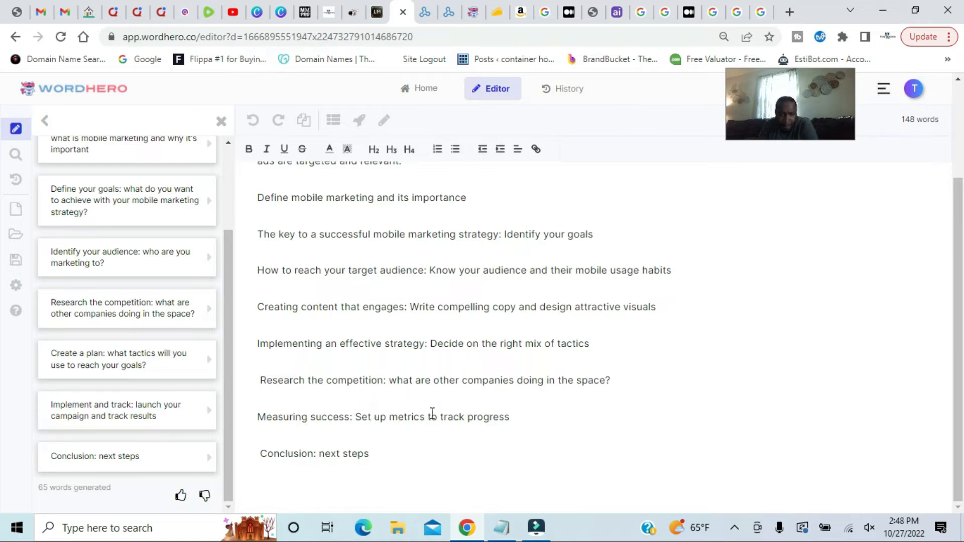
Step: Insert the generated point "Create a plan: what tactics will you use to reach your goals?" after the "Measuring success" line
left_click(527, 415)
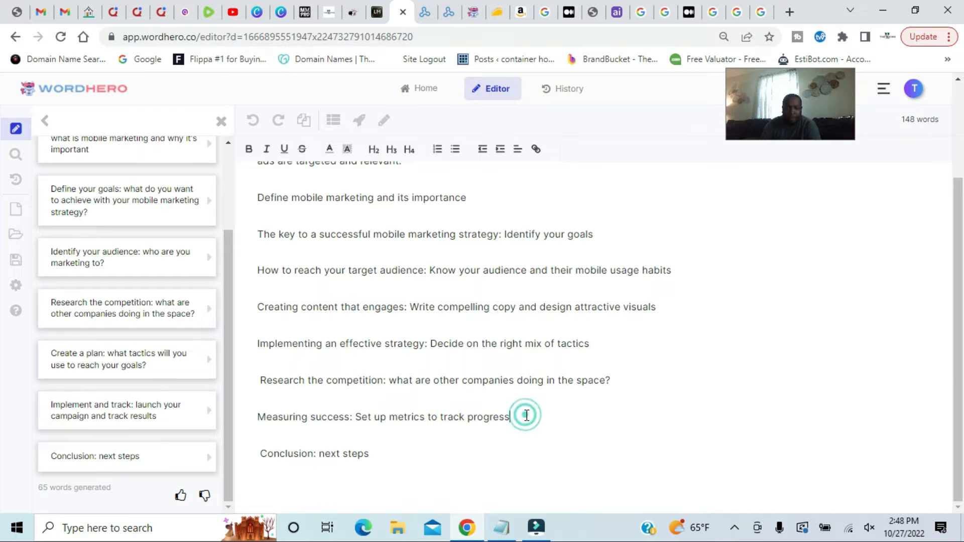
key("Return")
key("Return")
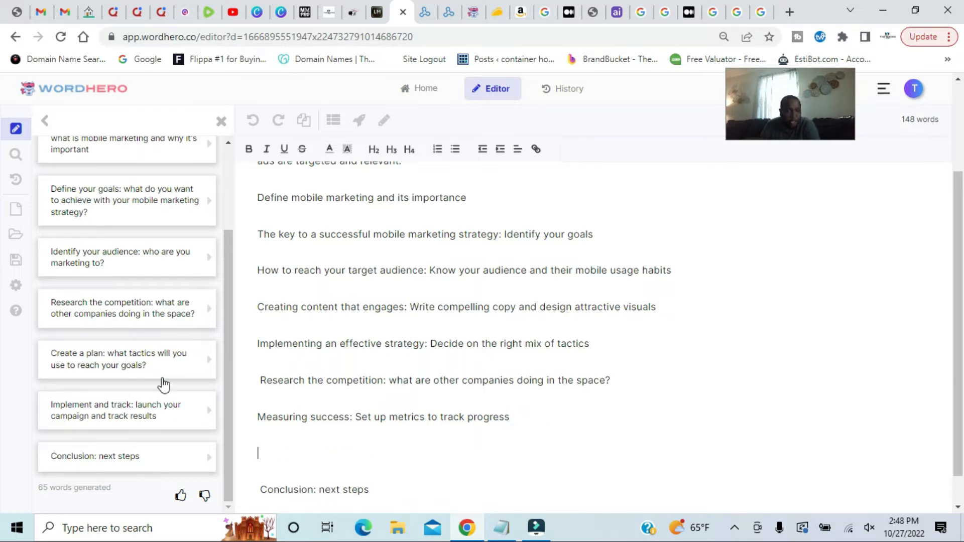
left_click(210, 360)
left_click(340, 378)
scroll(341, 380, "down", 1)
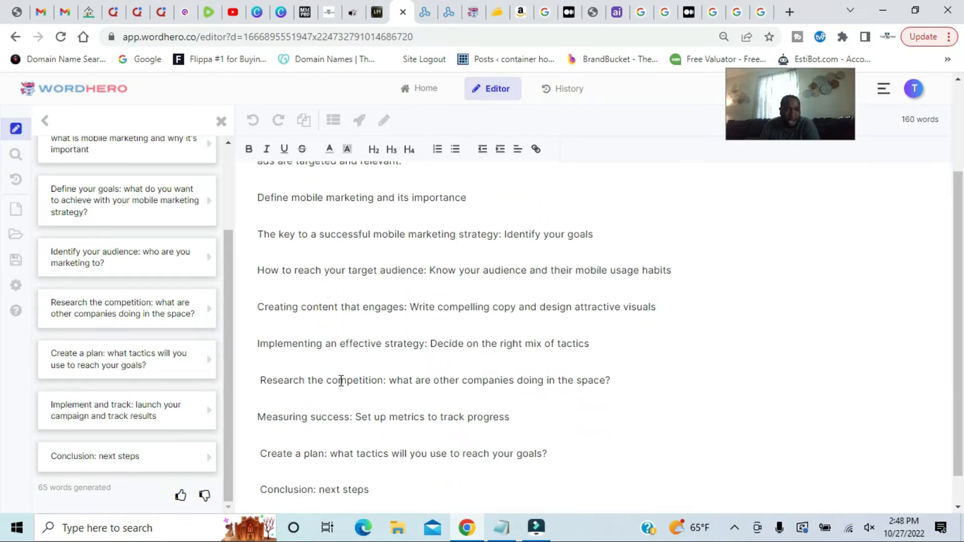
Step: Generate a fresh set of Blog Outlines for the same mobile marketing topic
scroll(341, 380, "up", 1)
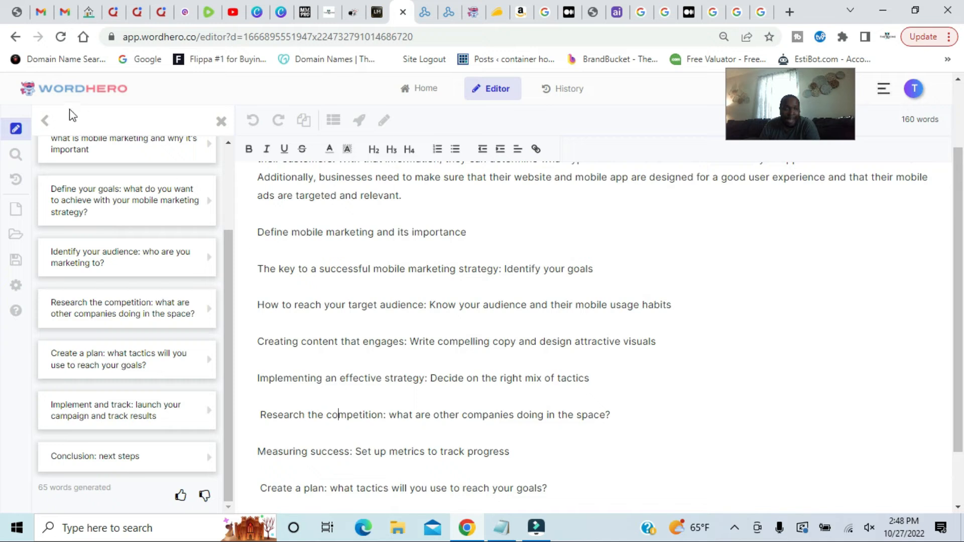
left_click(45, 121)
left_click(124, 269)
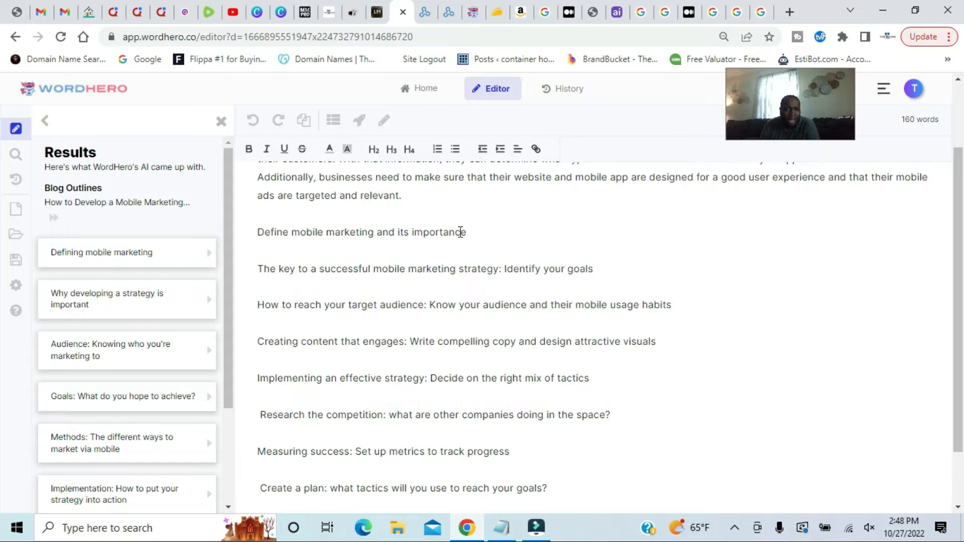
Step: Replace the line "Define mobile marketing and its importance" with the generated point "Methods: The different ways to market via mobile"
scroll(460, 232, "up", 3)
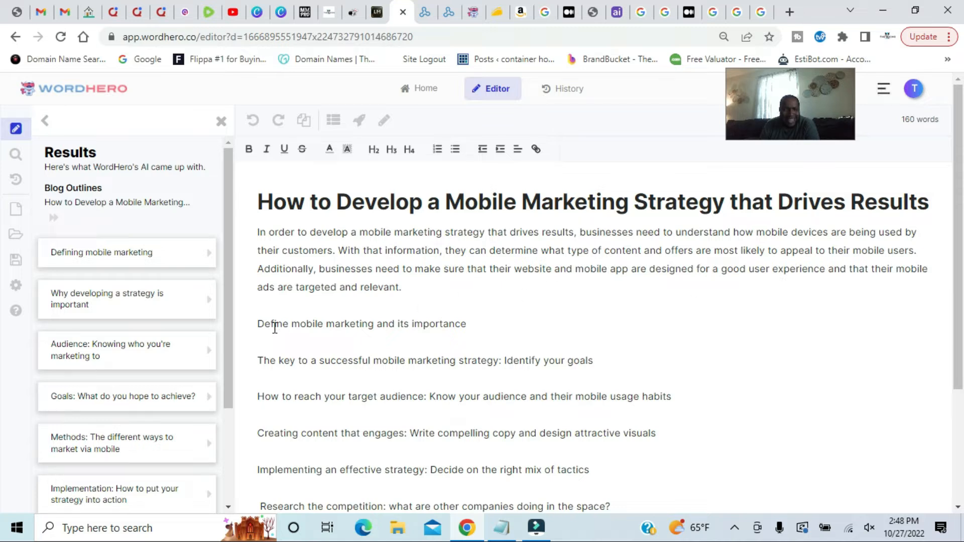
left_click_drag(260, 324, 506, 321)
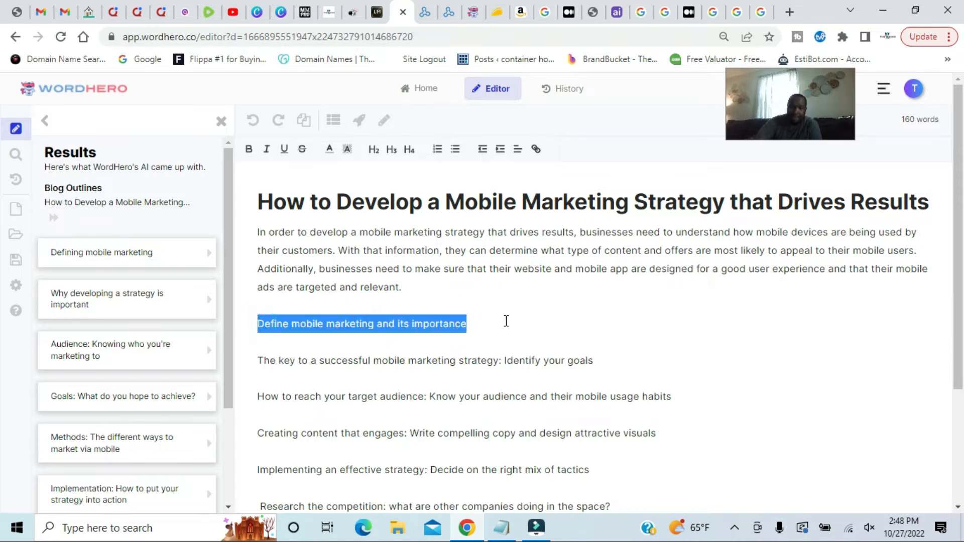
key("BackSpace")
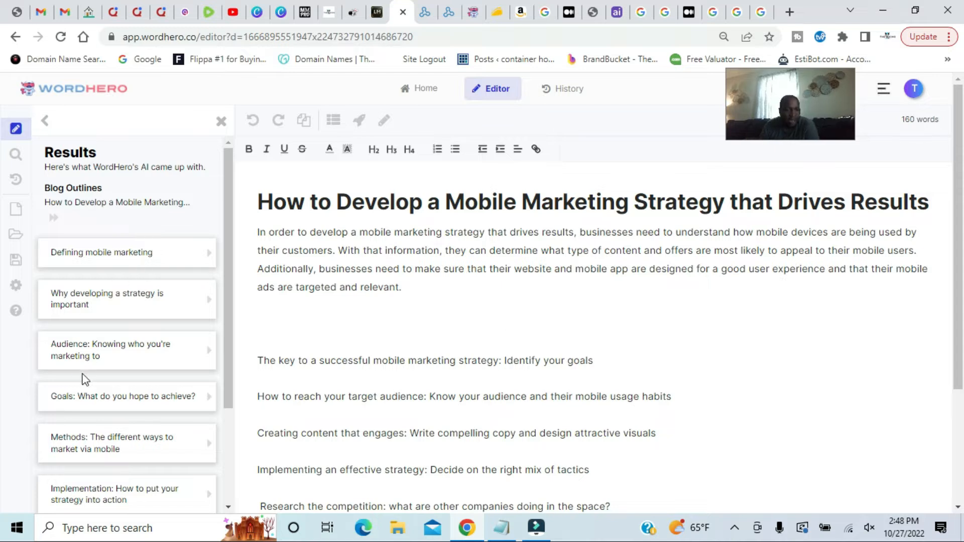
scroll(130, 350, "down", 1)
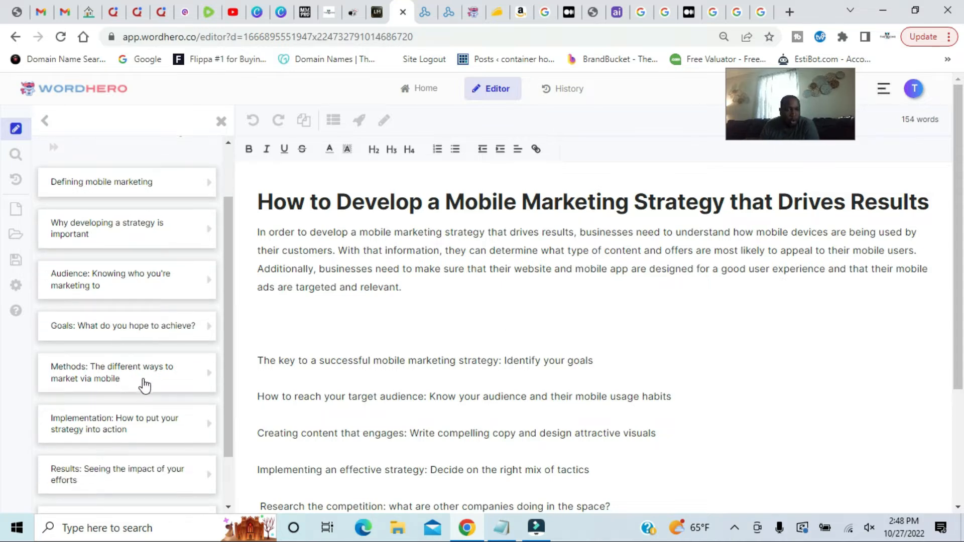
scroll(143, 383, "down", 1)
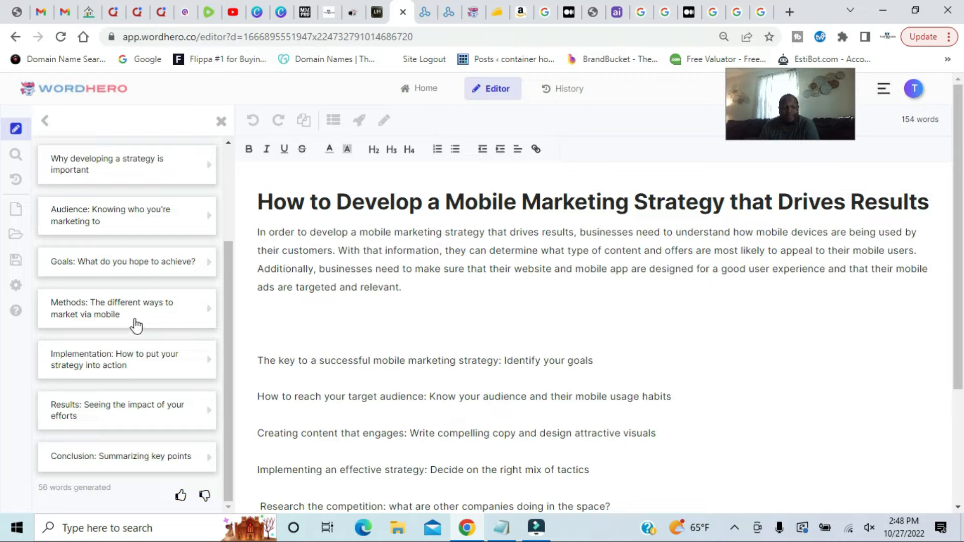
scroll(137, 327, "down", 2)
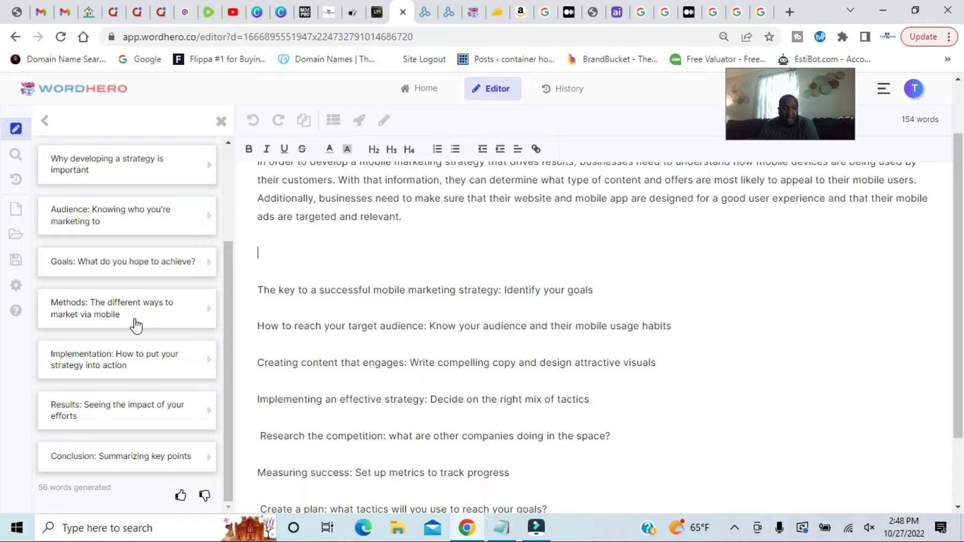
left_click(210, 314)
left_click(480, 340)
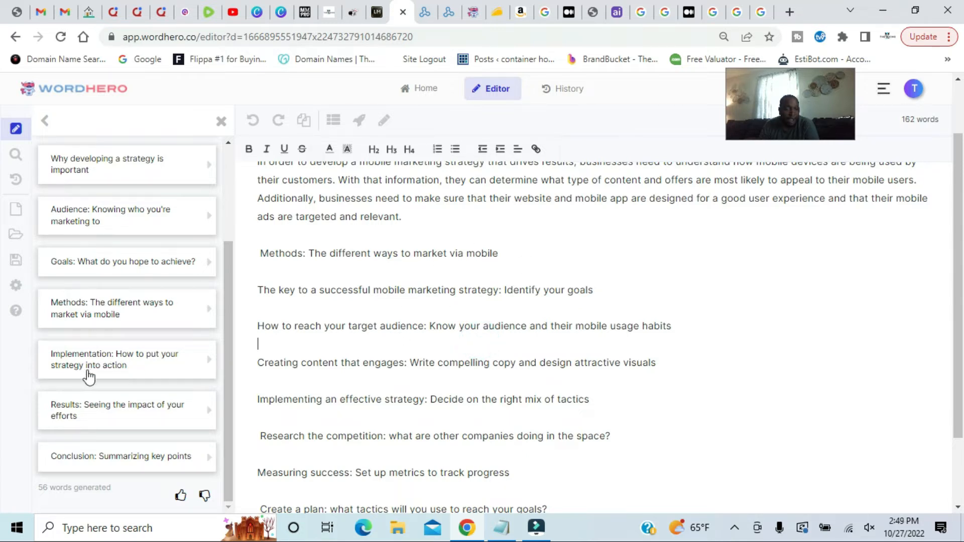
Step: Insert the generated point "Implementation: How to put your strategy into action" on a new line after the "Create a plan" line
scroll(340, 379, "down", 2)
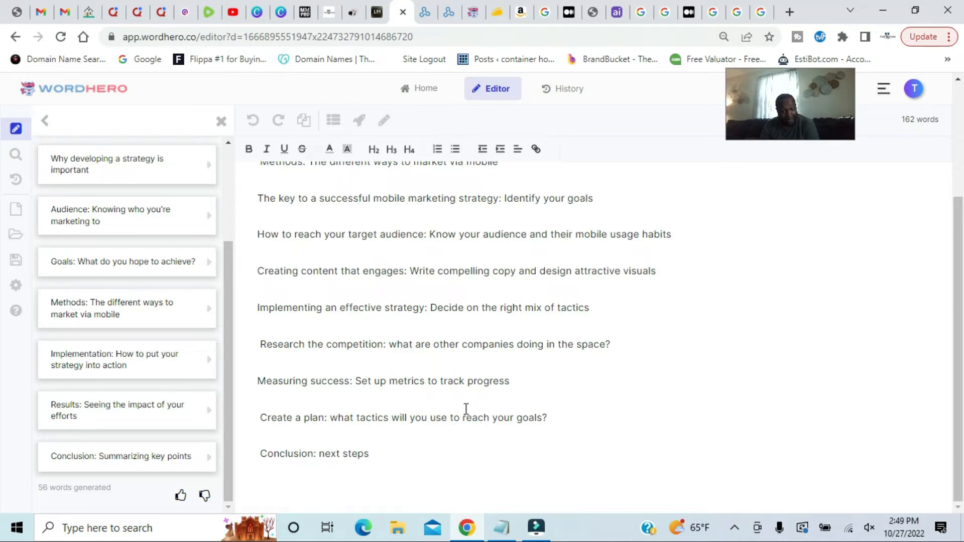
left_click(572, 421)
key("Return")
key("Return")
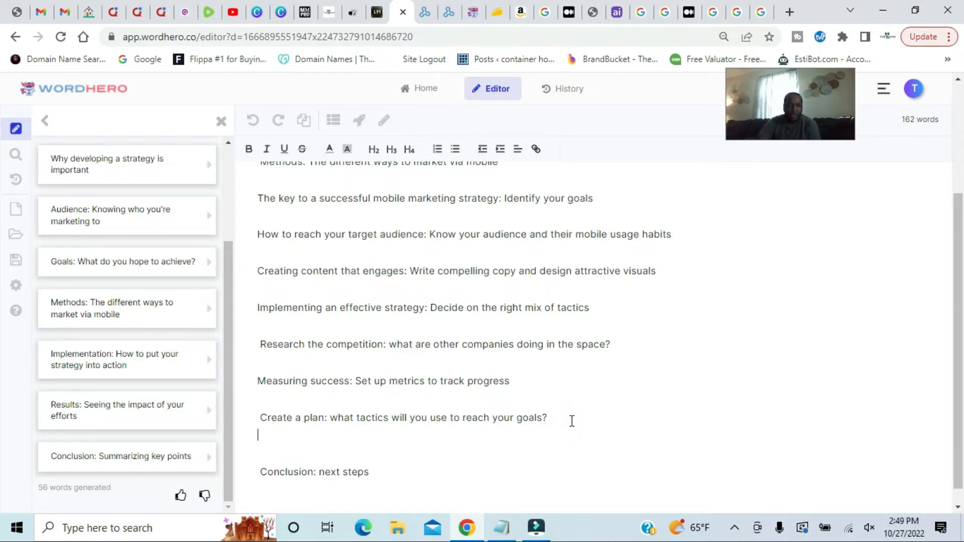
left_click(210, 359)
left_click(405, 416)
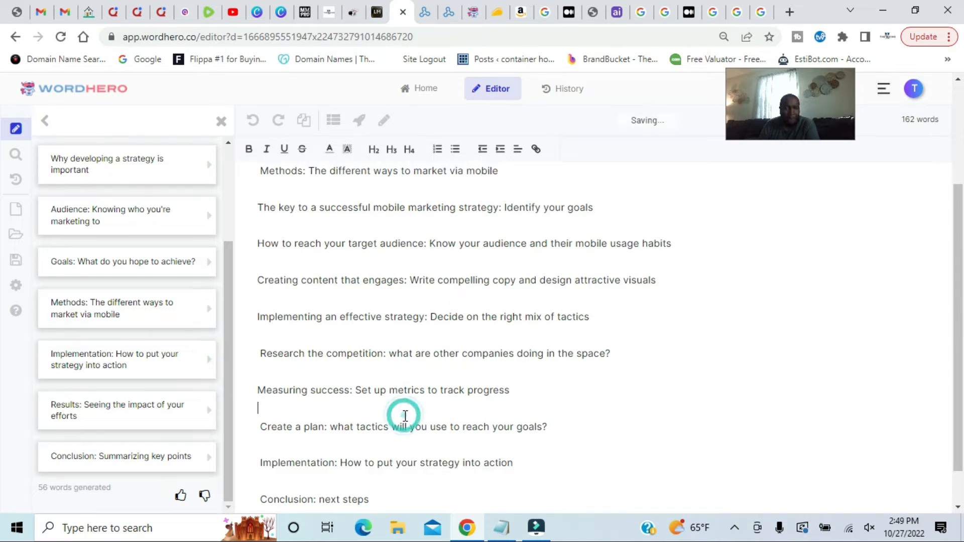
Step: Insert the generated point "Results: Seeing the impact of your efforts" between the "Implementation: How to put your strategy into action" and "Conclusion" lines
scroll(405, 416, "down", 1)
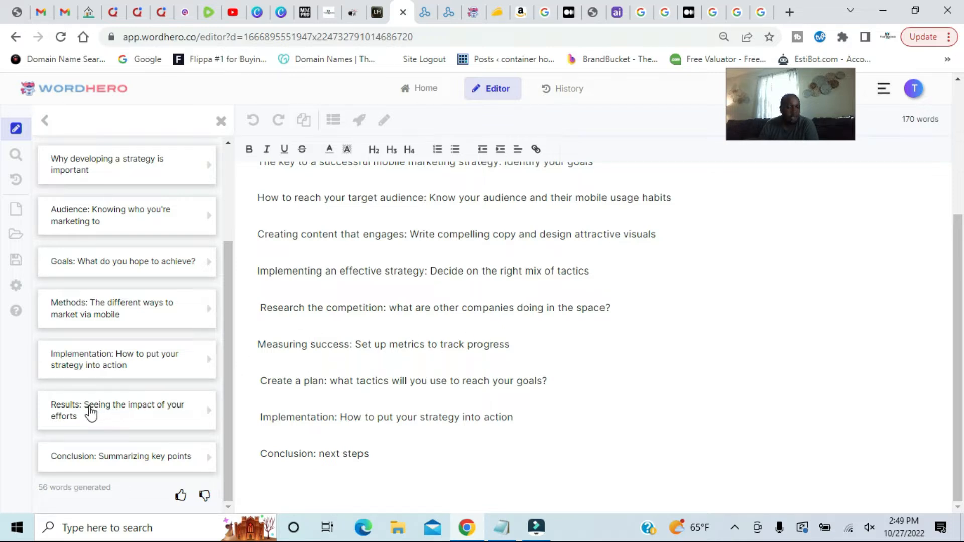
left_click(538, 420)
key("Return")
key("Return")
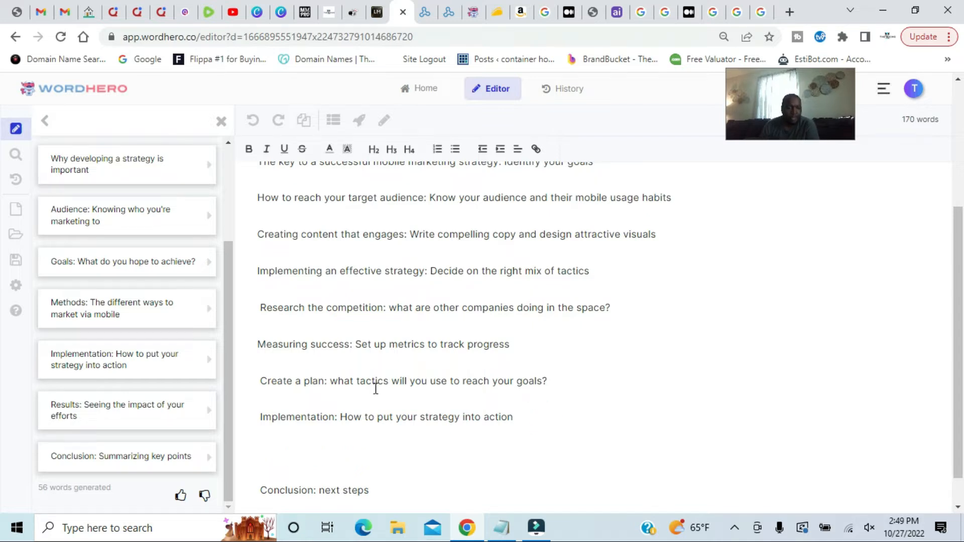
left_click(209, 409)
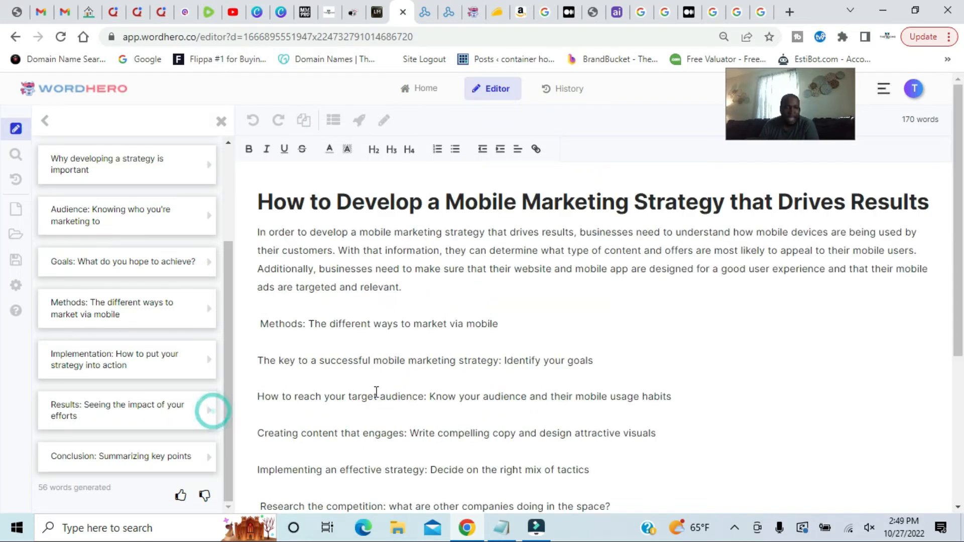
Step: Review the outline order and paste a copy of the "Create a plan: what tactics will you use to reach your goals?" line below "How to reach your target audience"
scroll(372, 386, "up", 1)
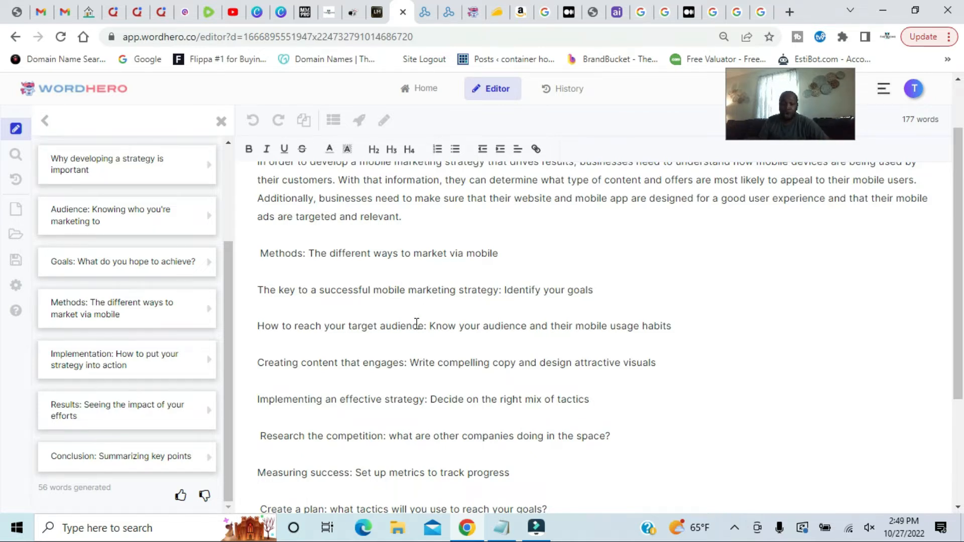
scroll(417, 327, "down", 1)
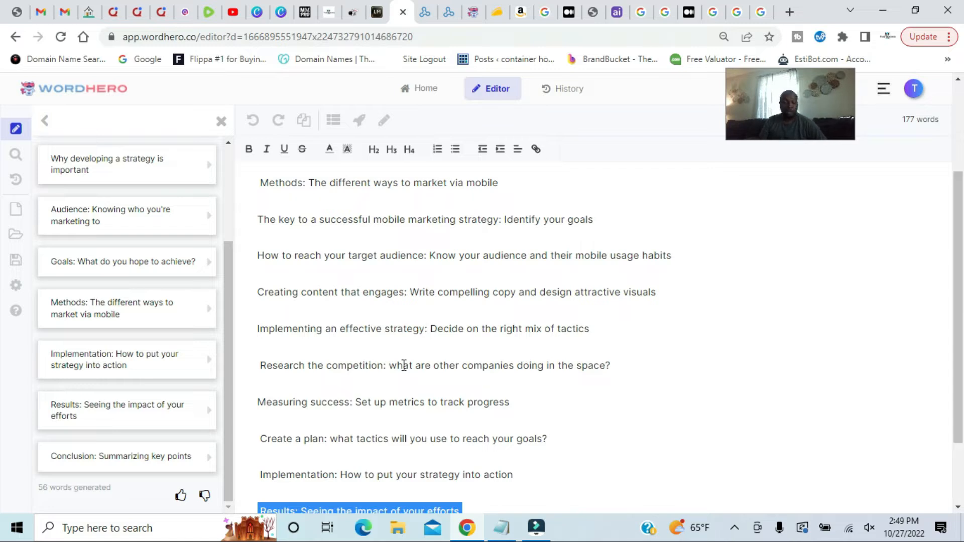
scroll(404, 366, "down", 1)
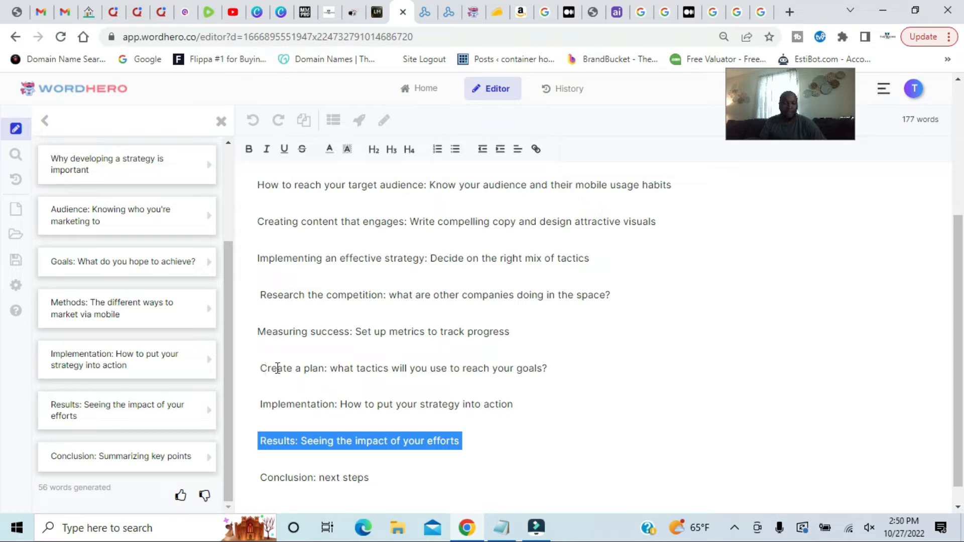
scroll(326, 374, "up", 2)
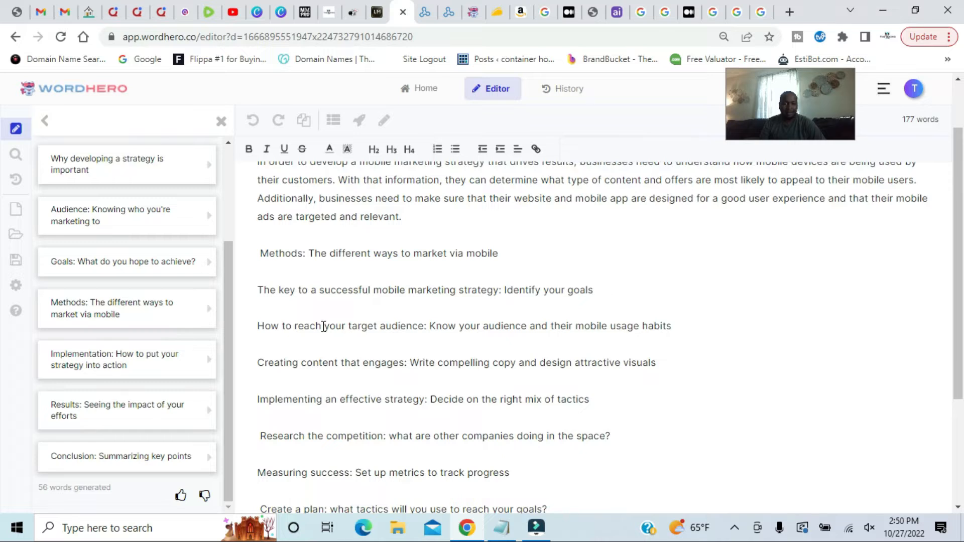
scroll(323, 326, "down", 2)
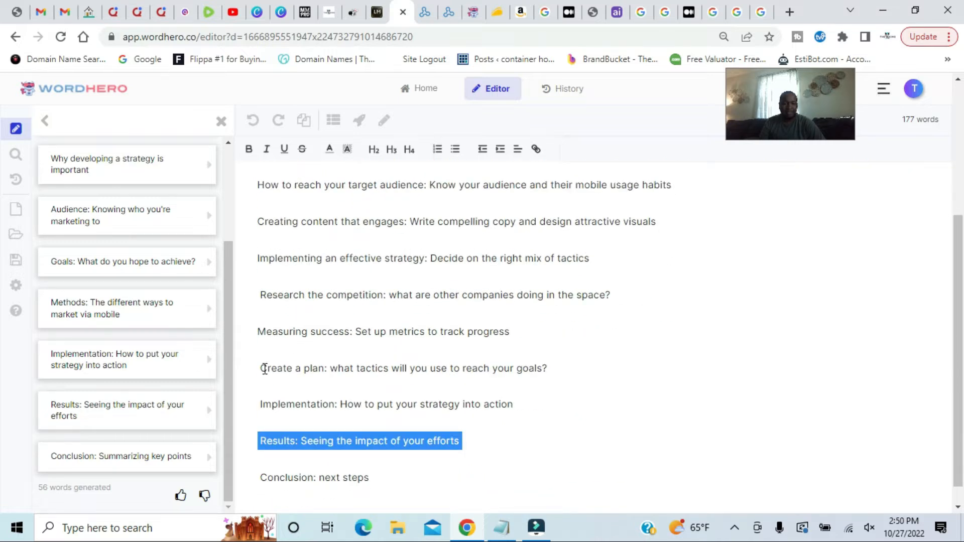
left_click_drag(261, 370, 532, 369)
right_click(531, 368)
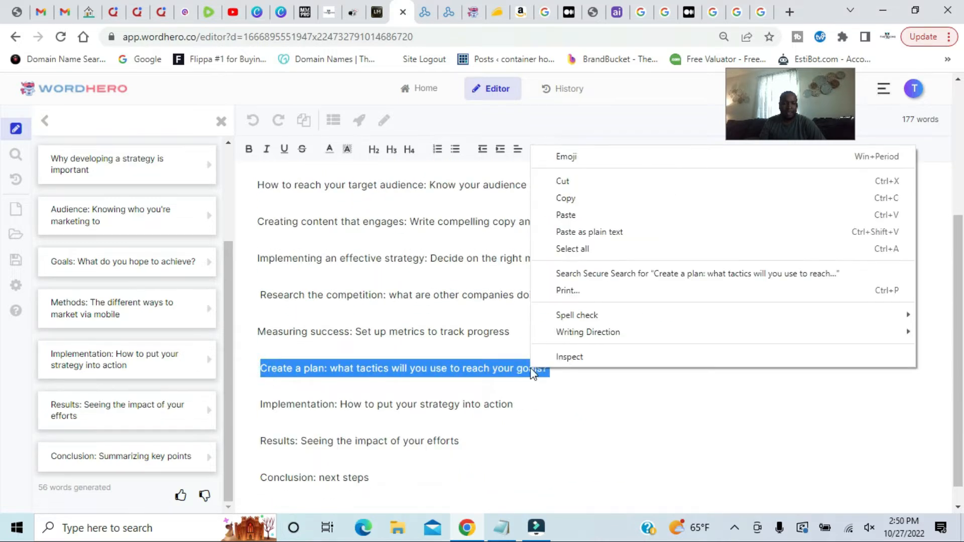
left_click(583, 199)
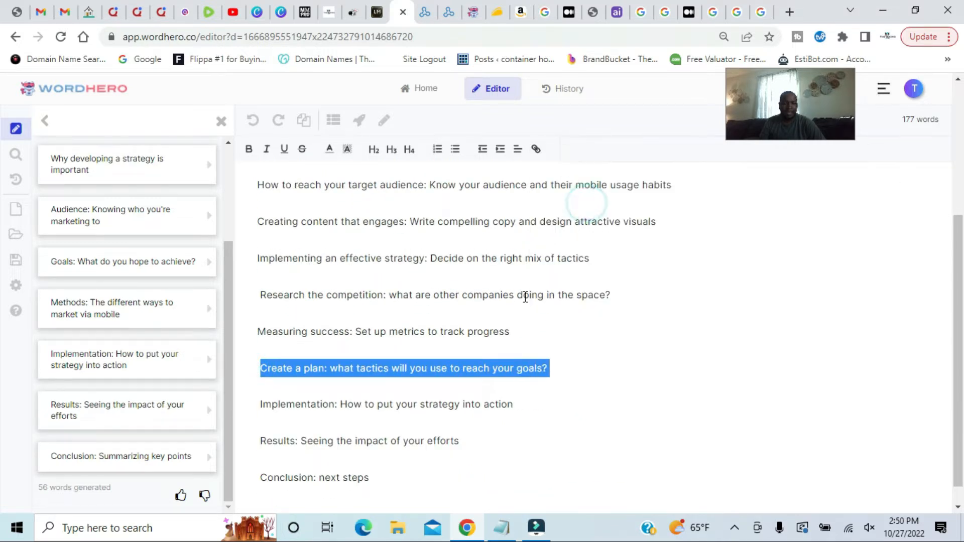
scroll(525, 297, "up", 1)
left_click(693, 254)
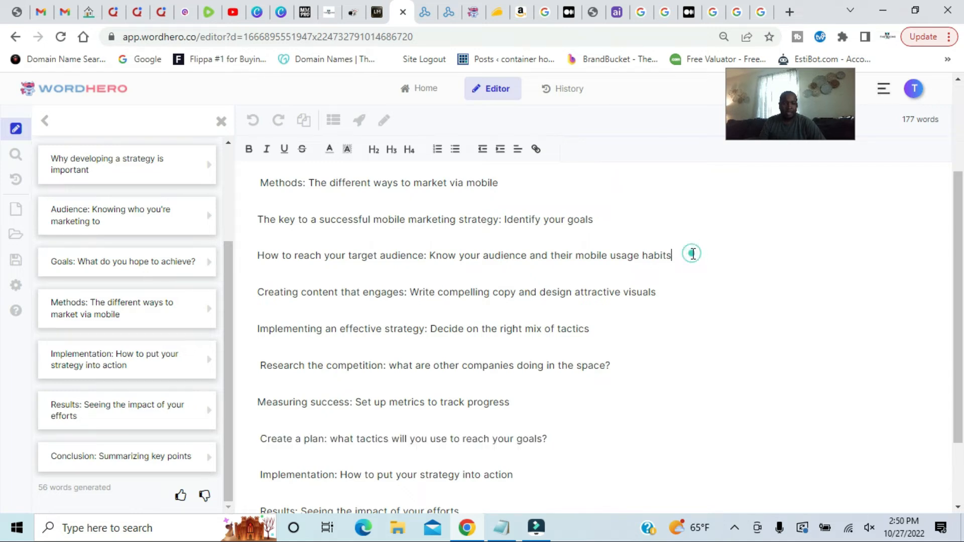
key("Return")
key("ctrl+v")
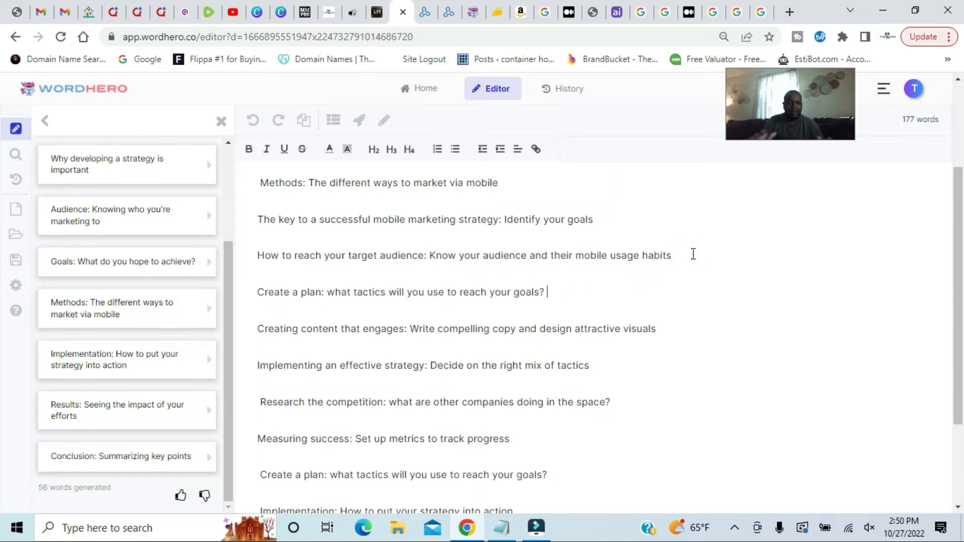
Step: Delete the original "Create a plan: what tactics will you use to reach your goals?" line below "Measuring success"
scroll(649, 306, "down", 3)
left_click_drag(552, 338, 268, 338)
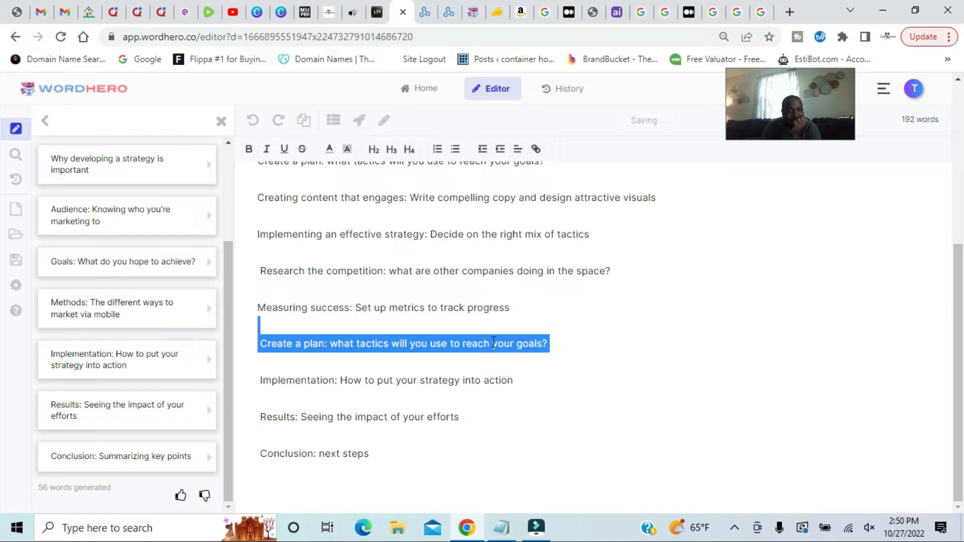
left_click_drag(551, 341, 258, 343)
key("BackSpace")
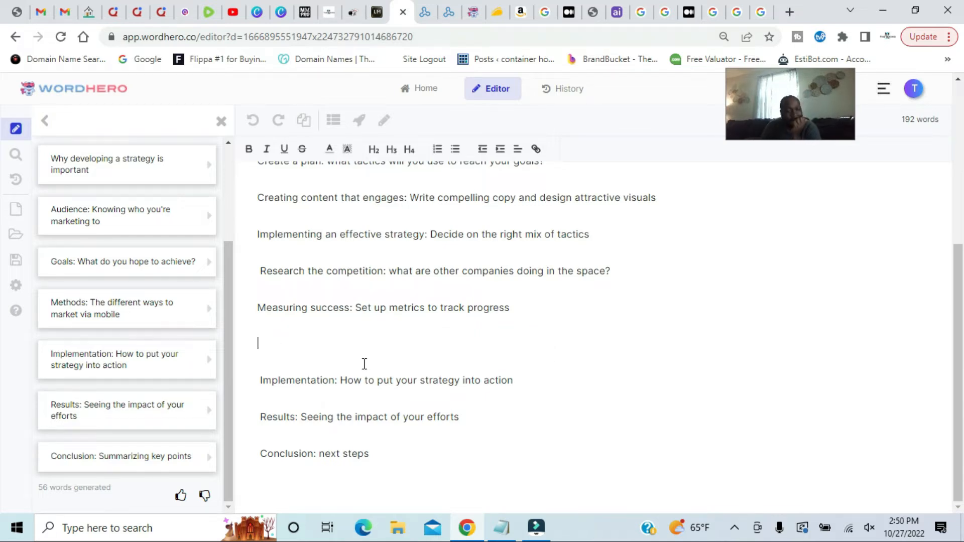
Step: Move the "Implementation: How to put your strategy into action" line from below "Measuring success" to a new line beneath "Create a plan"
scroll(372, 364, "up", 1)
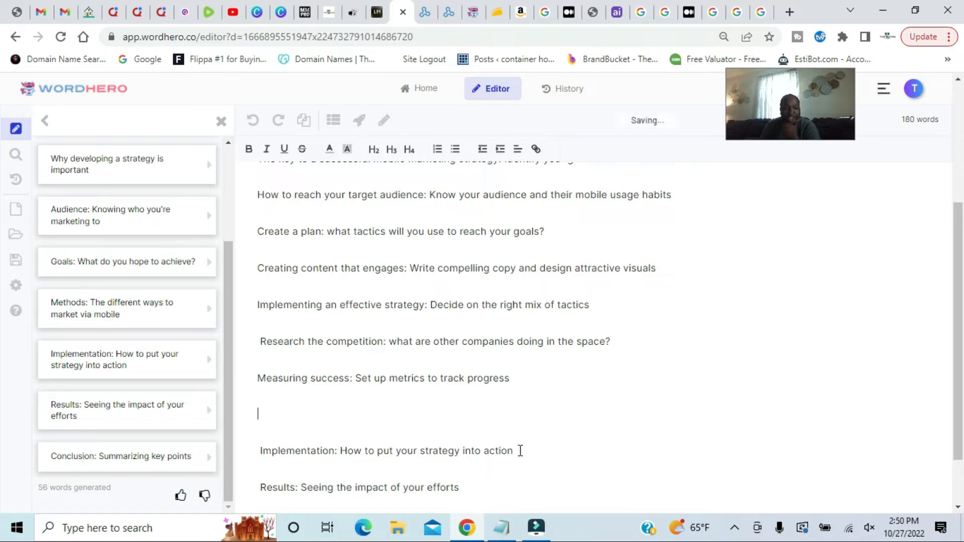
left_click_drag(517, 450, 281, 453)
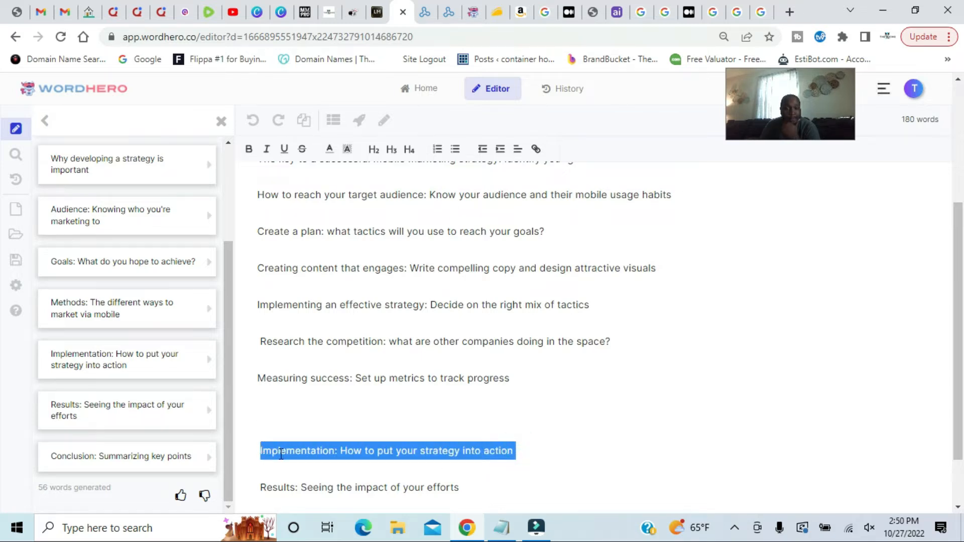
right_click(301, 452)
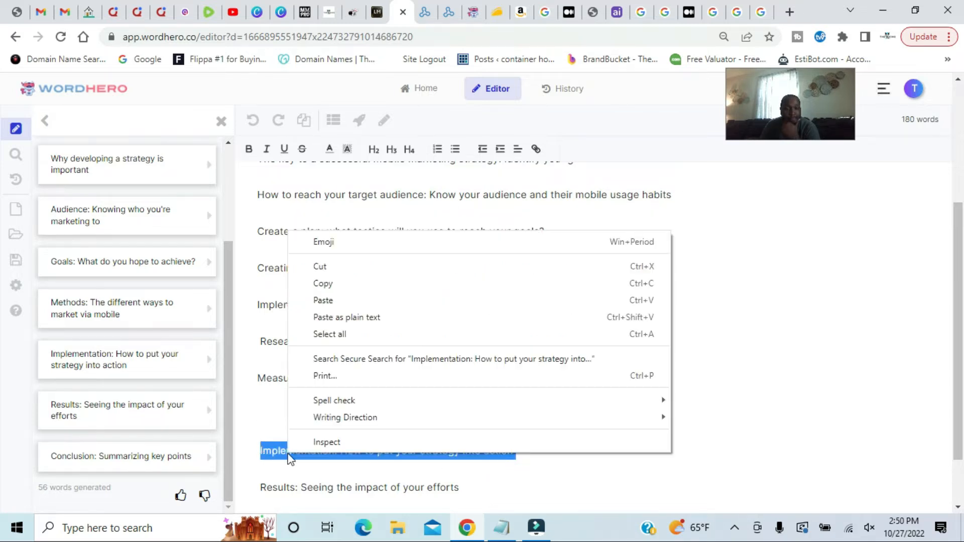
left_click(346, 278)
key("BackSpace")
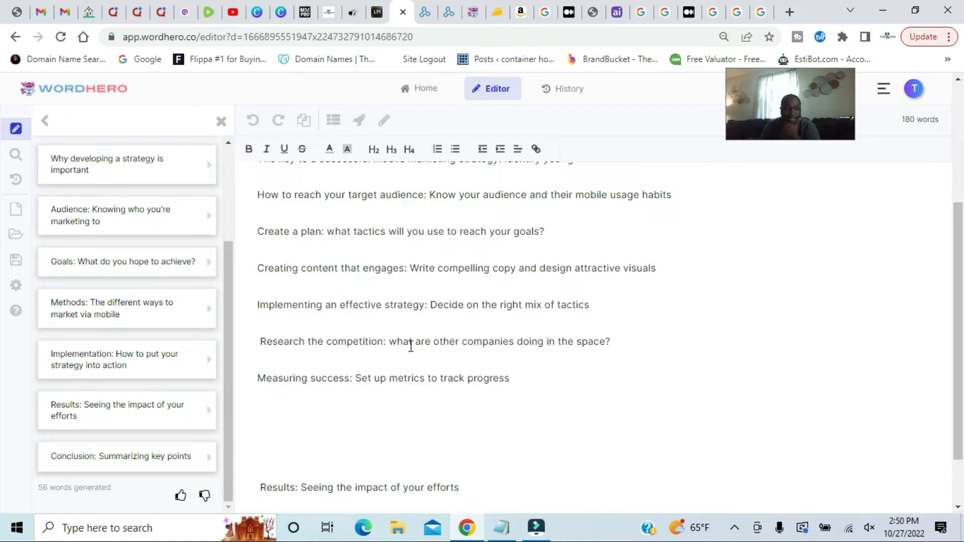
key("BackSpace")
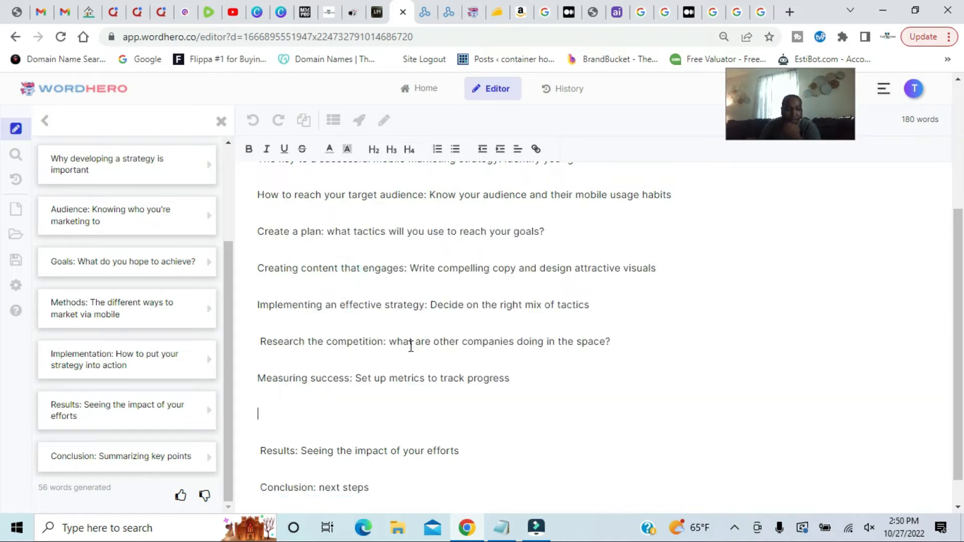
scroll(435, 246, "up", 1)
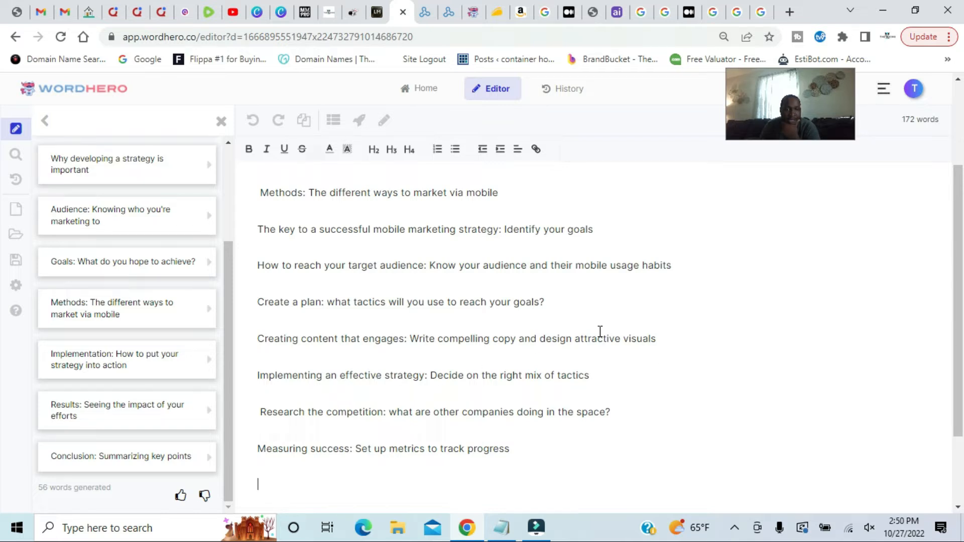
left_click(593, 306)
key("Return")
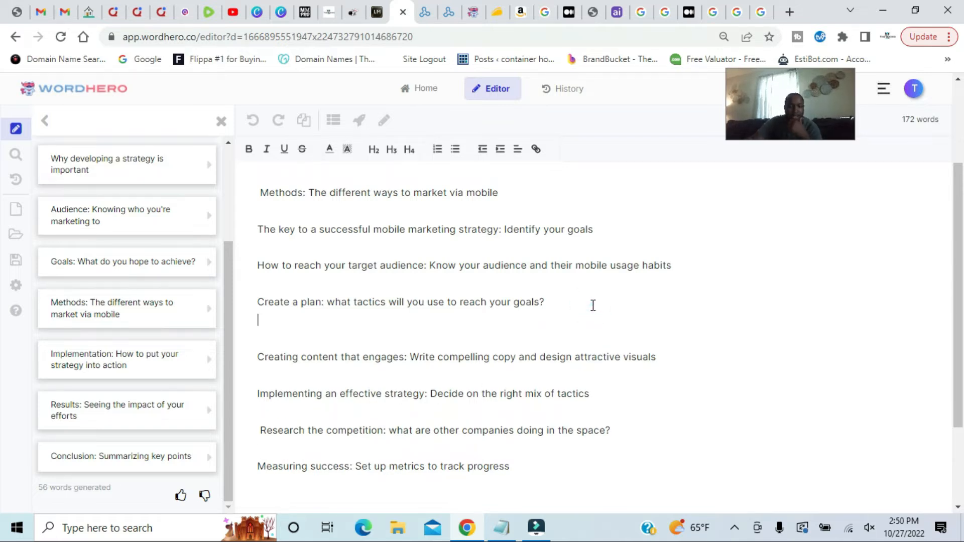
key("ctrl+v")
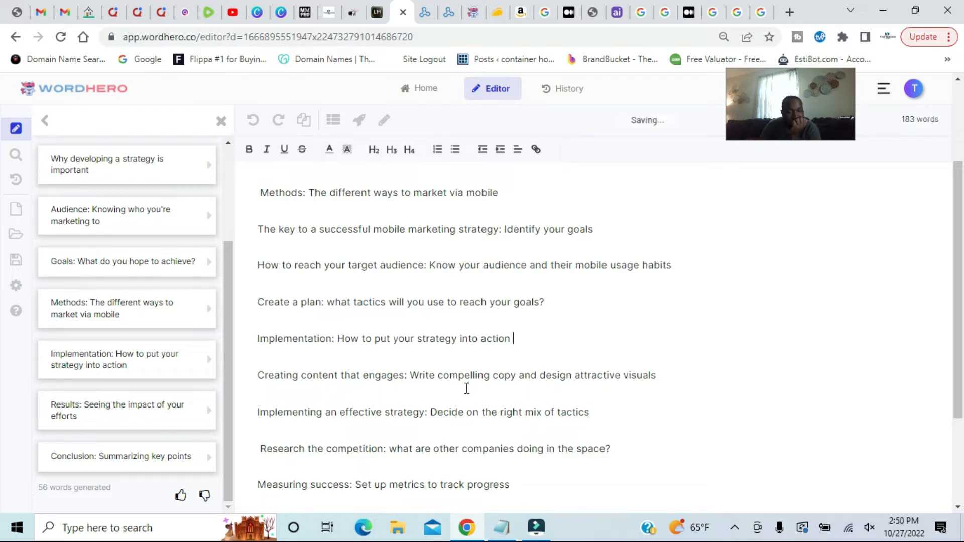
Step: Remove the leading space from the "Results: Seeing the impact of your efforts" line and one blank line above it
scroll(461, 386, "up", 3)
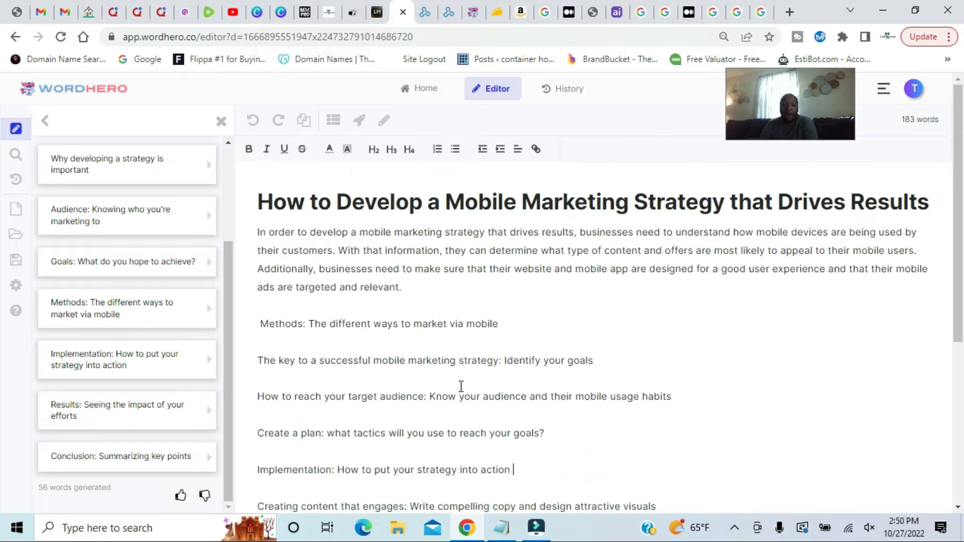
scroll(460, 385, "down", 1)
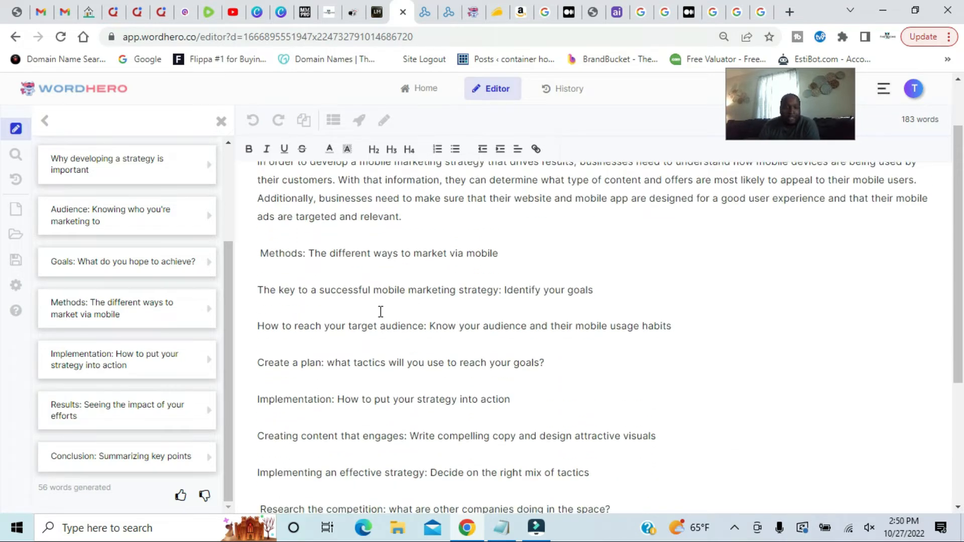
scroll(380, 312, "down", 3)
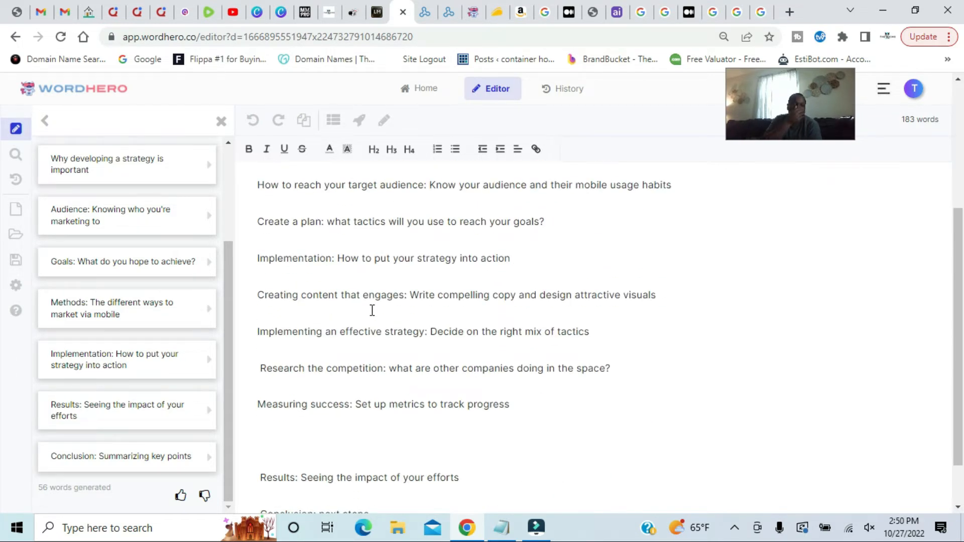
scroll(285, 394, "down", 1)
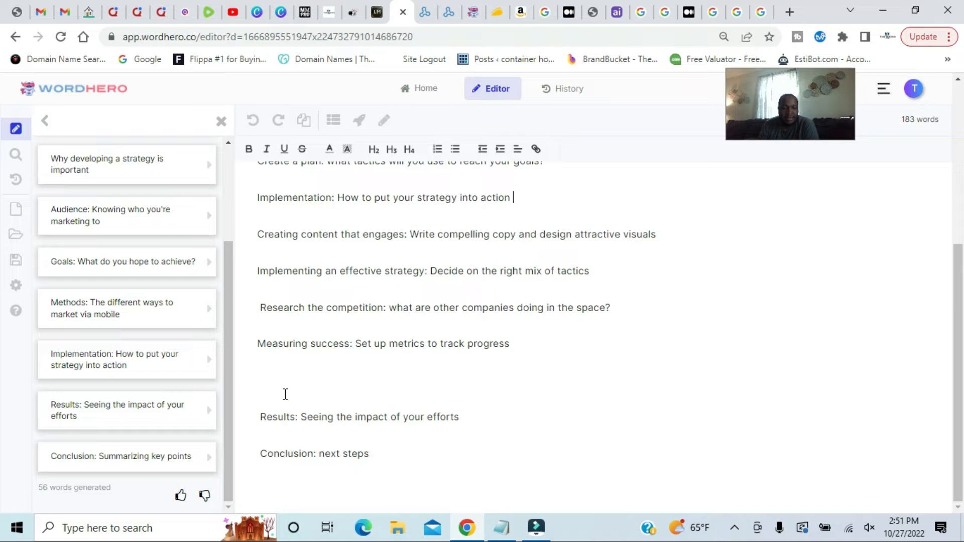
left_click(263, 418)
key("BackSpace")
key("BackSpace")
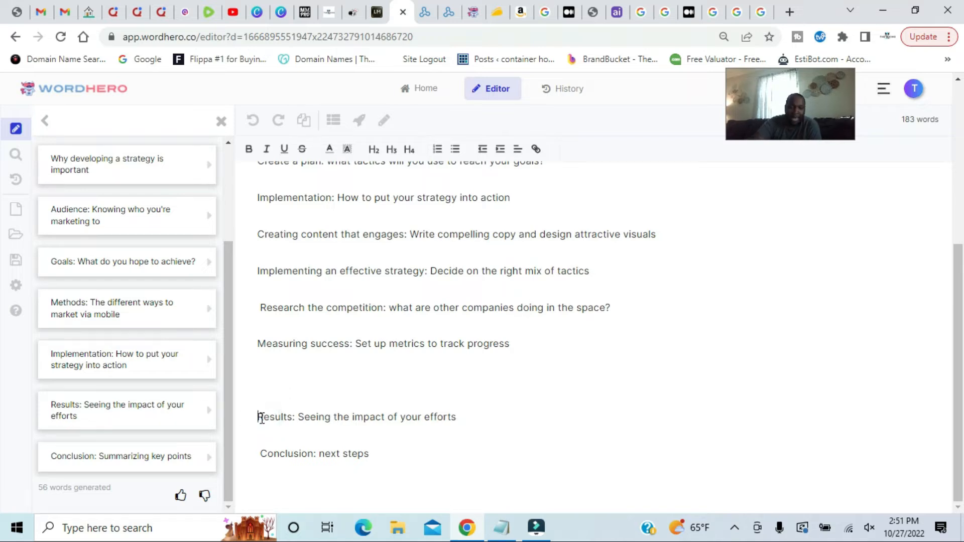
left_click(257, 454)
key("BackSpace")
key("Return")
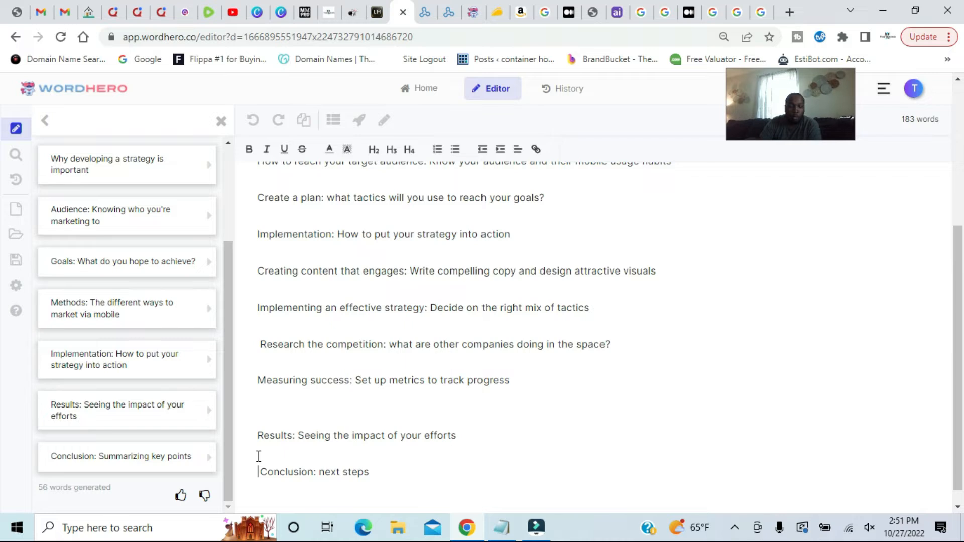
Step: Have the AI continue writing from the "Methods: The different ways to market via mobile" line and check the generated text
scroll(398, 376, "up", 5)
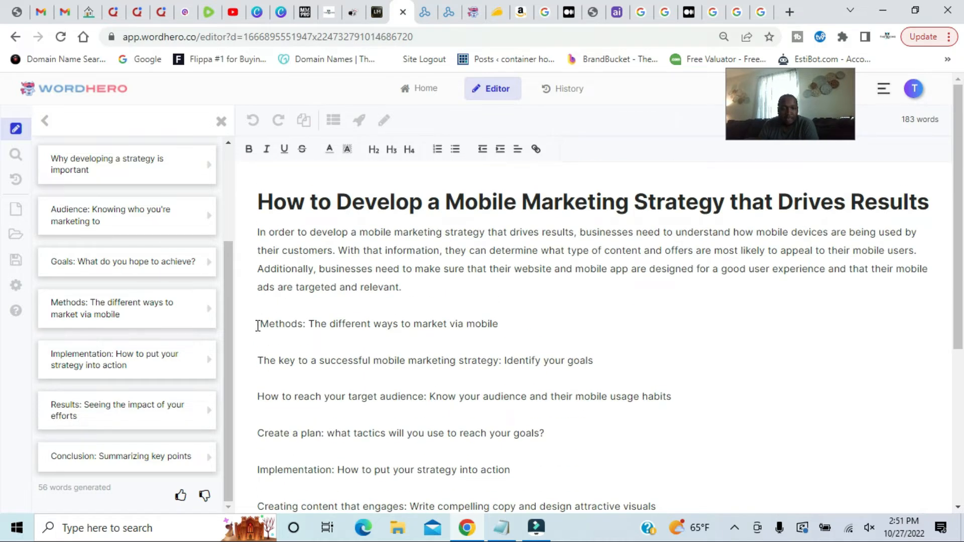
left_click_drag(258, 323, 497, 327)
left_click(359, 120)
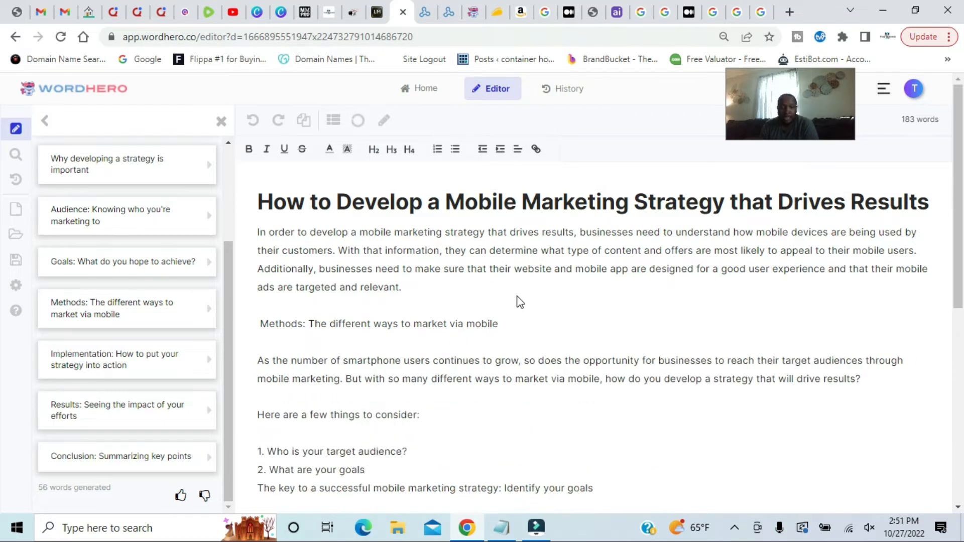
scroll(520, 301, "down", 3)
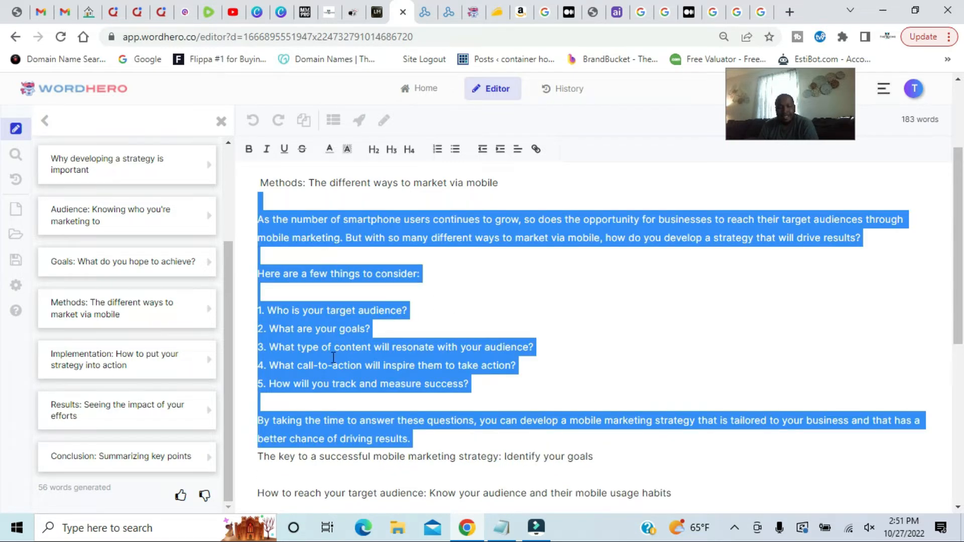
left_click(336, 347)
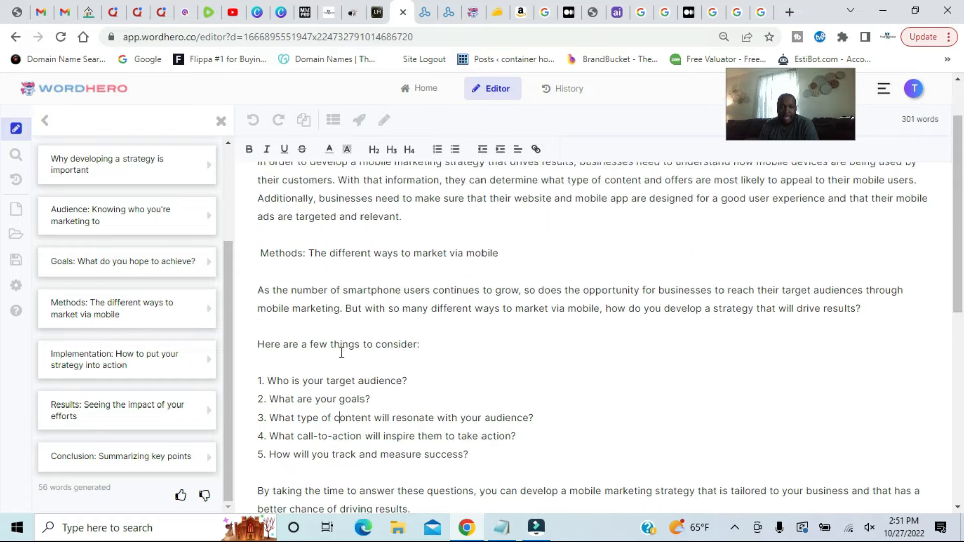
Step: Generate text with the Blog Paragraphs tool, using the copied line "Methods: The different ways to market via mobile" as the short description
scroll(347, 341, "up", 2)
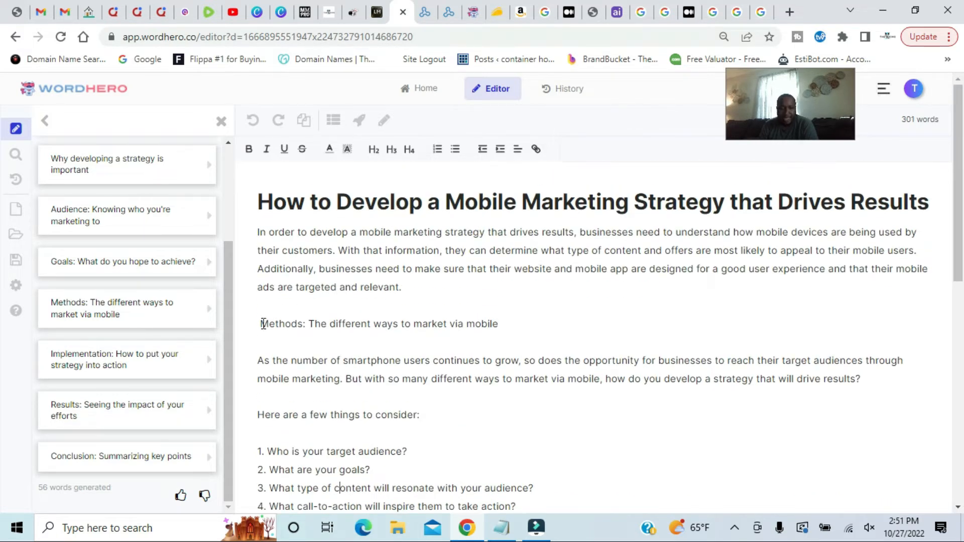
left_click_drag(263, 323, 499, 326)
right_click(476, 326)
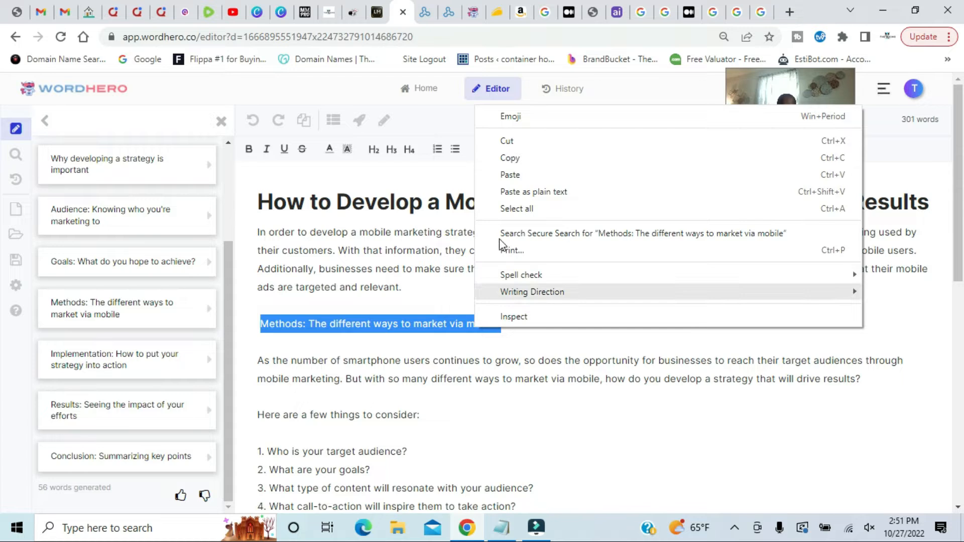
left_click(510, 158)
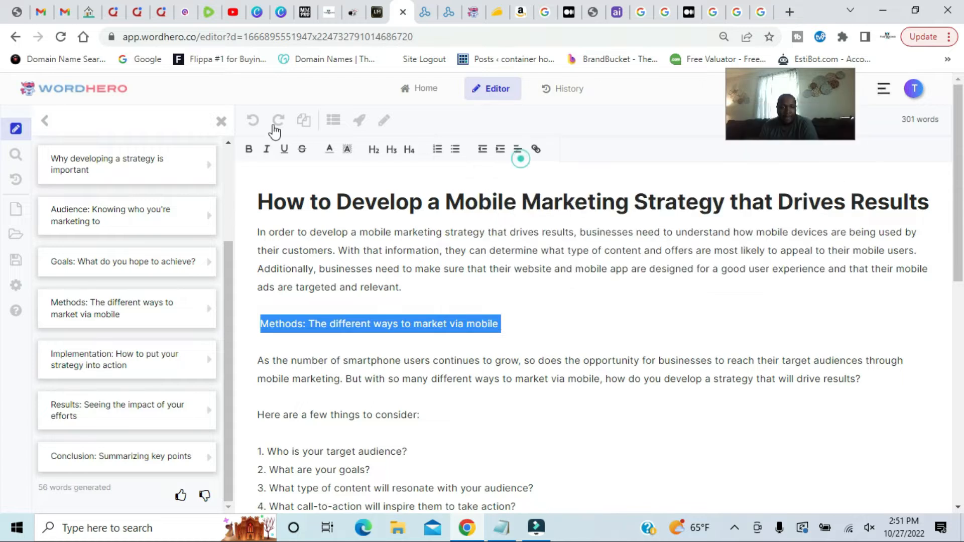
left_click(220, 121)
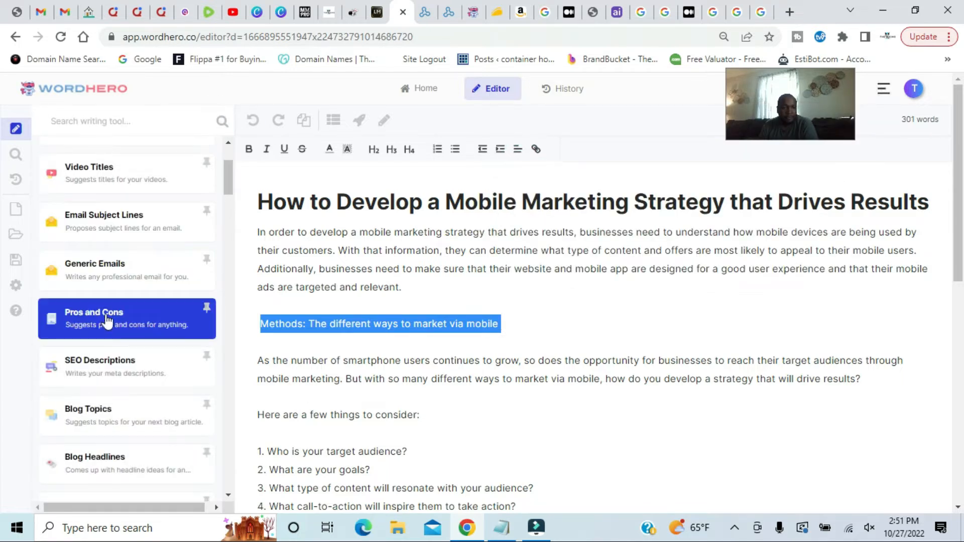
scroll(107, 321, "up", 3)
left_click(129, 219)
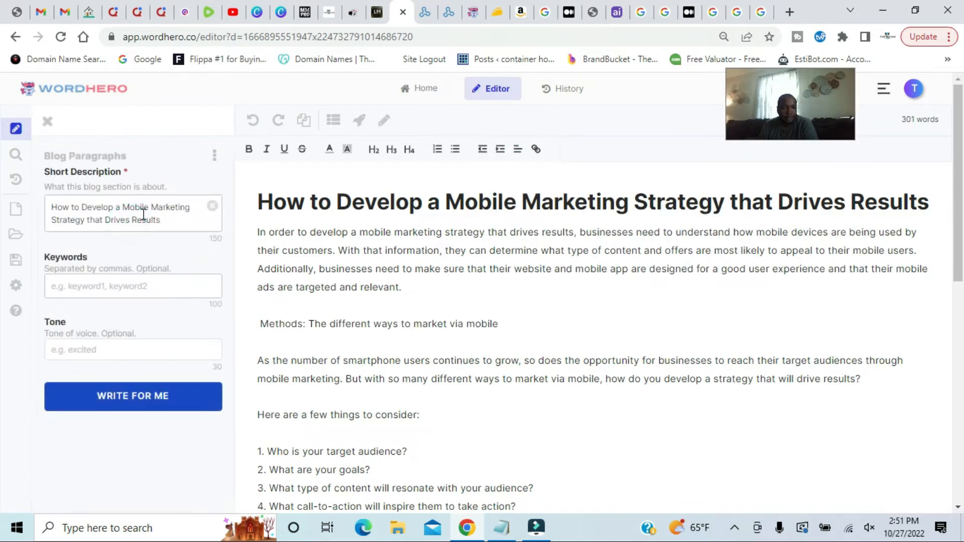
left_click(212, 206)
right_click(172, 207)
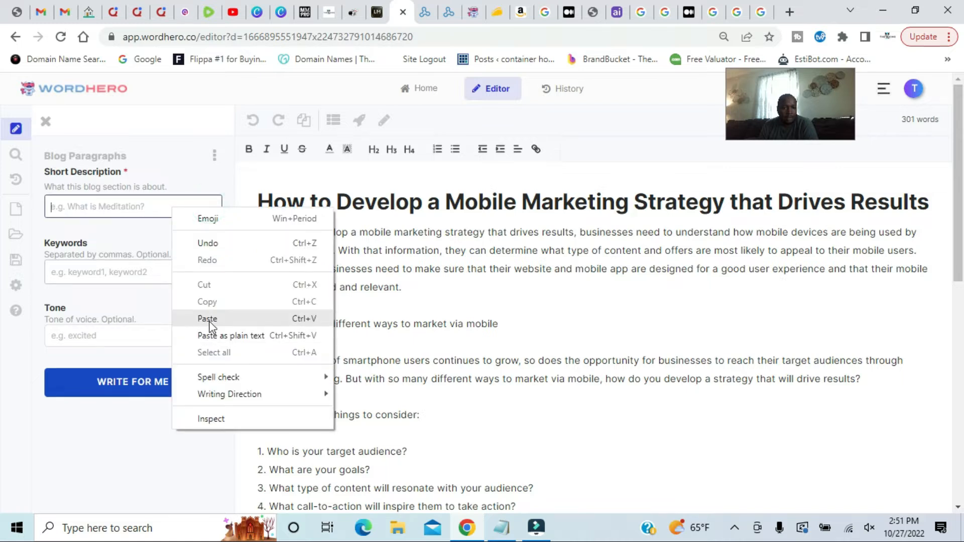
left_click(208, 318)
left_click(143, 402)
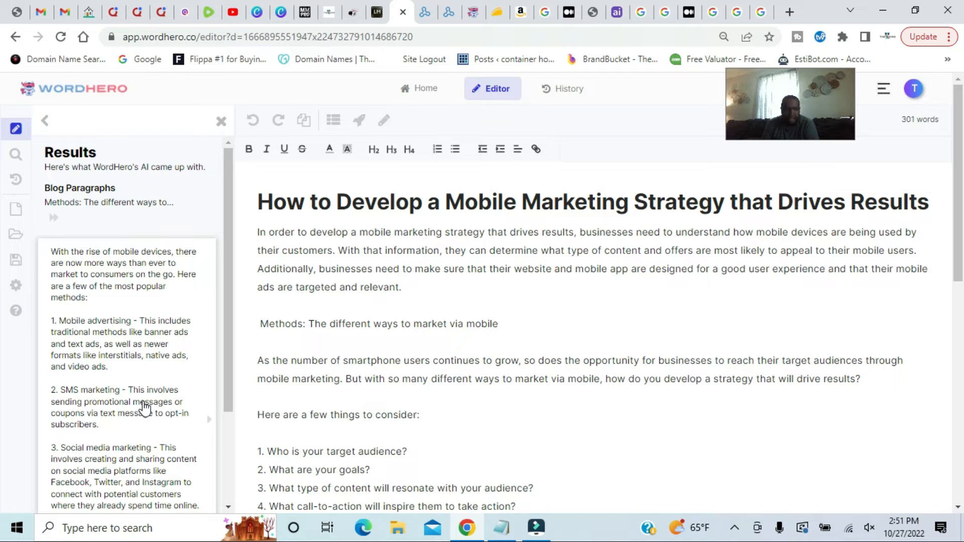
Step: Examine the generated mobile marketing methods paragraphs and compare them with the article's existing text and outline points
scroll(144, 408, "down", 3)
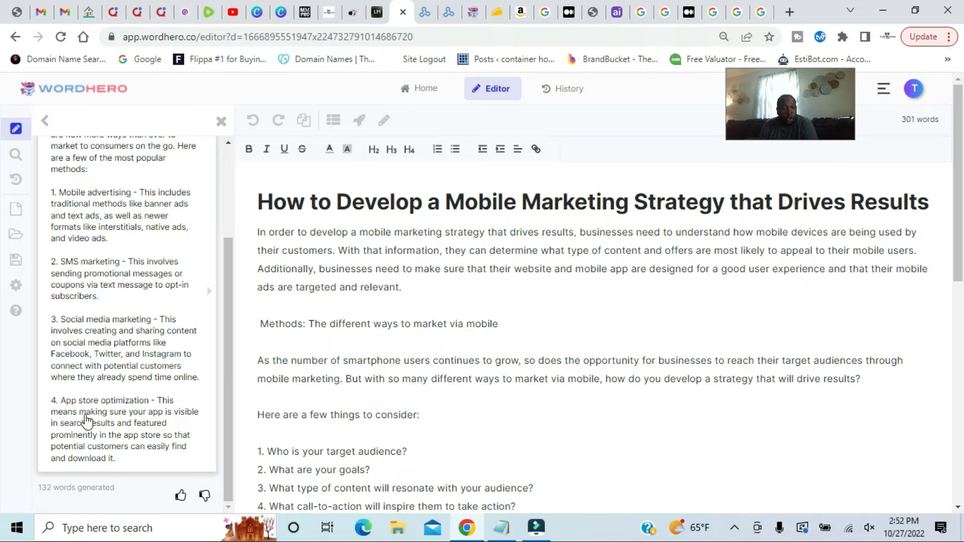
scroll(390, 430, "down", 6)
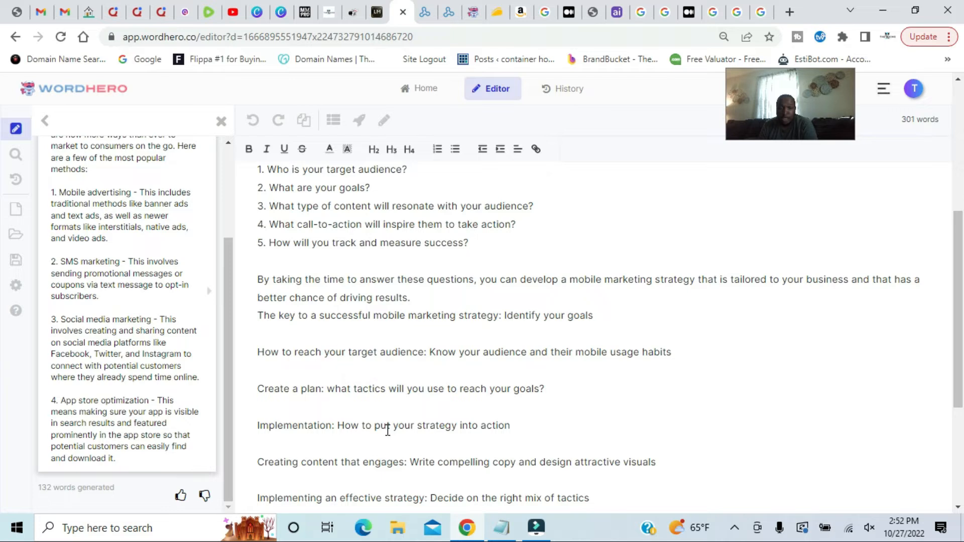
scroll(403, 425, "down", 4)
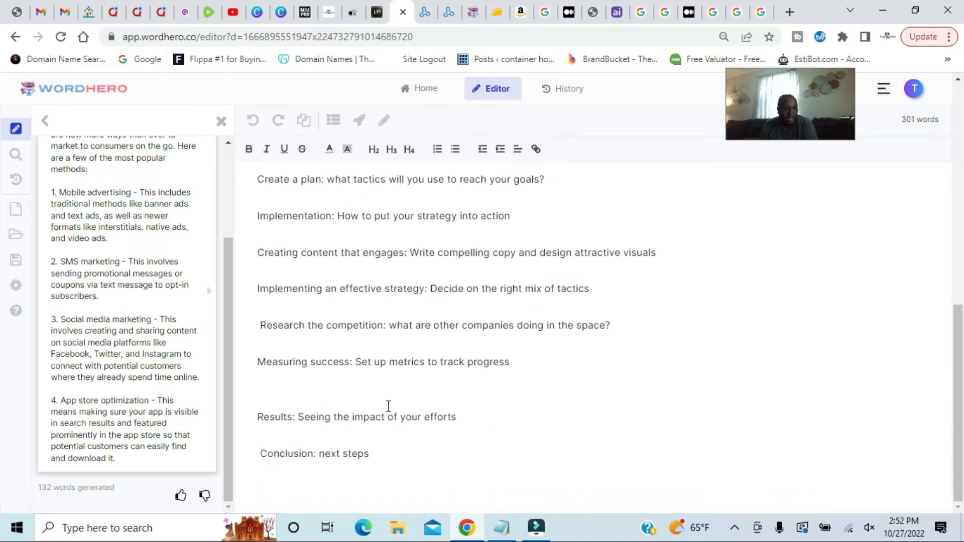
scroll(388, 406, "up", 6)
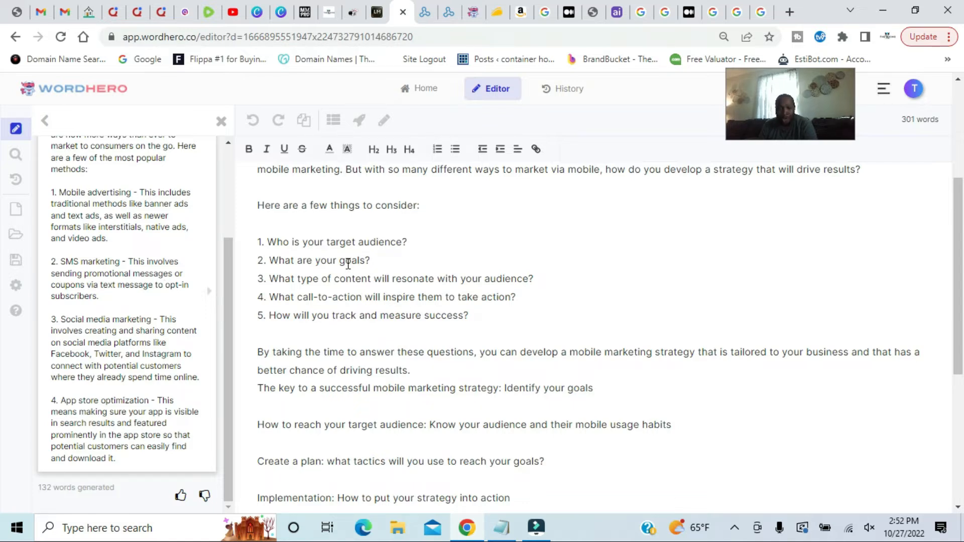
scroll(354, 317, "down", 3)
scroll(452, 402, "up", 3)
scroll(444, 315, "down", 5)
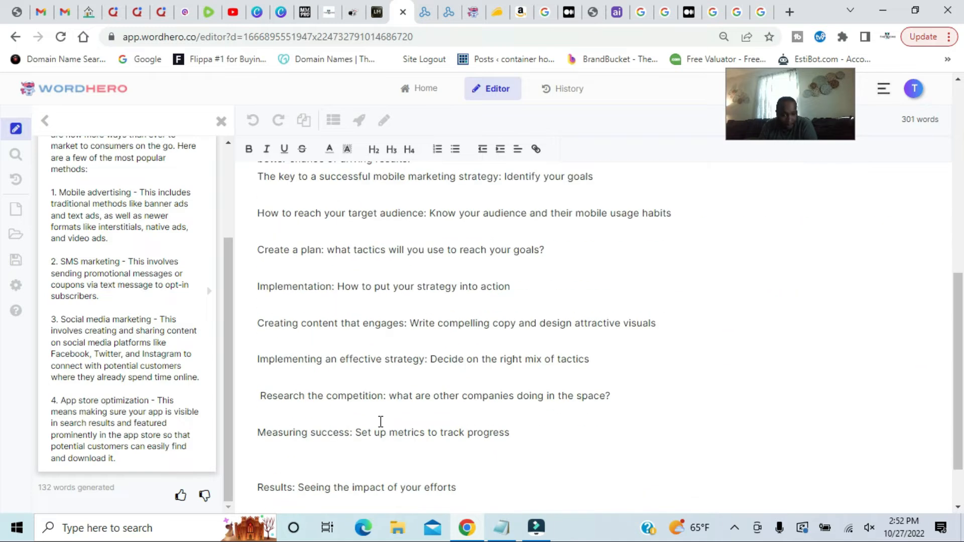
scroll(383, 418, "up", 7)
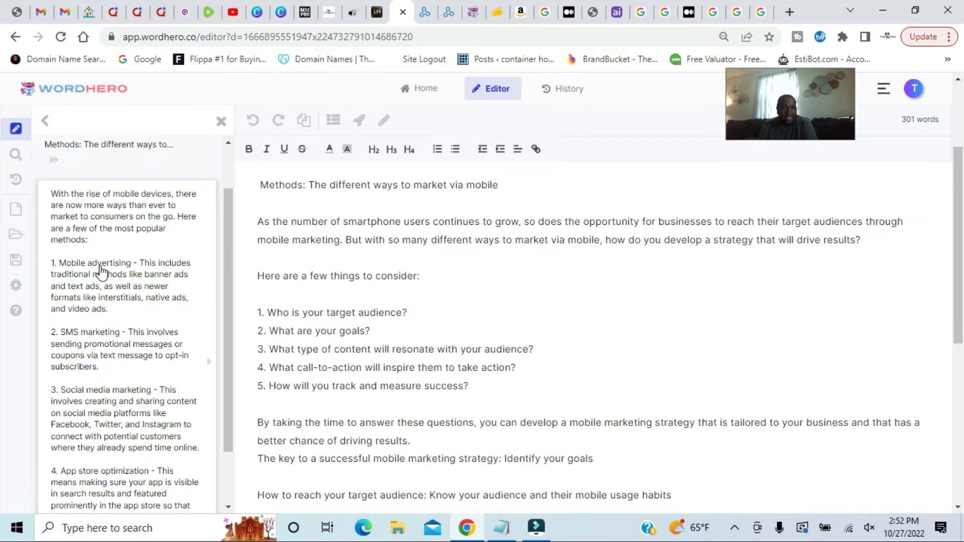
Step: Replace everything below the "Methods" line through "The key to a successful mobile marketing strategy: Identify your goals" with the copied Blog Paragraphs result
left_click(126, 228)
scroll(259, 292, "up", 2)
left_click_drag(259, 292, 613, 347)
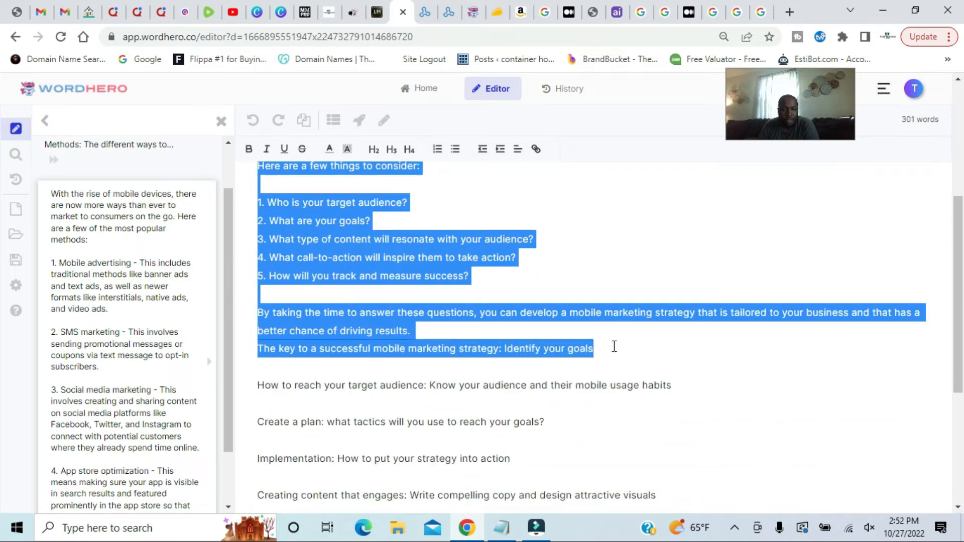
right_click(437, 253)
left_click(474, 322)
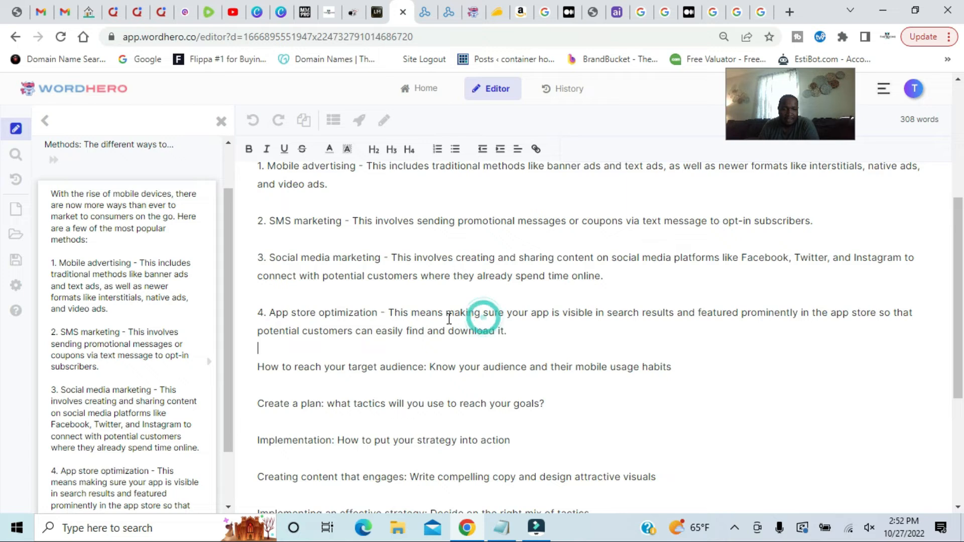
scroll(353, 329, "up", 3)
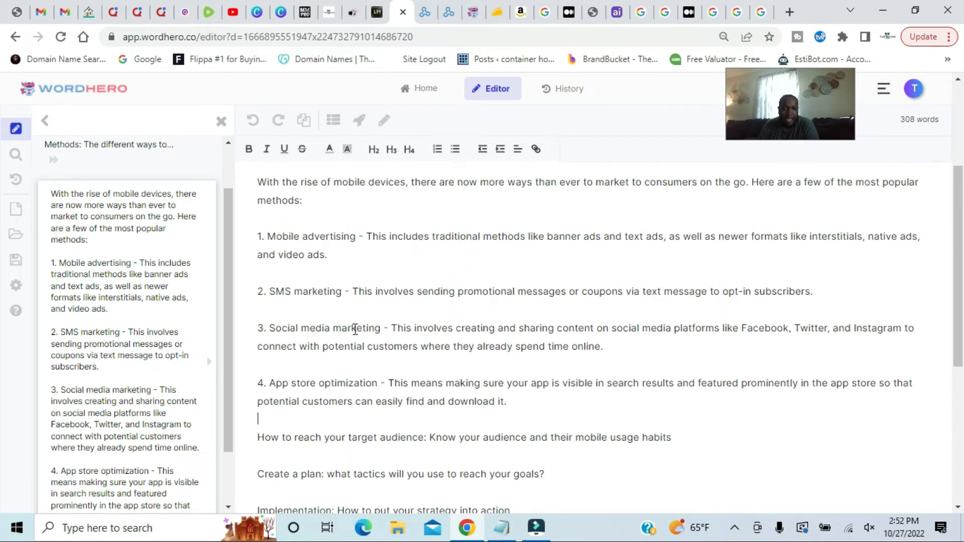
scroll(301, 274, "up", 2)
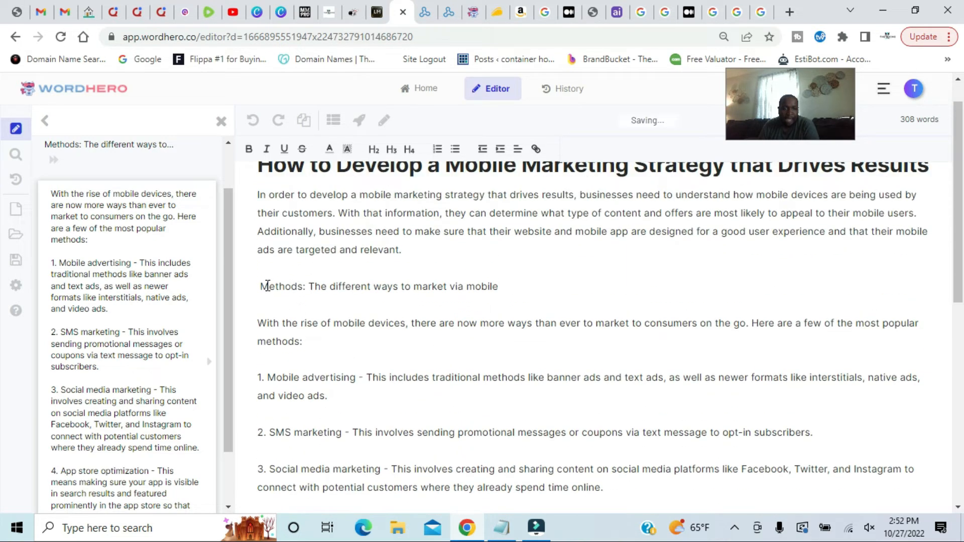
Step: Format the "Methods: The different ways to market via mobile" line as an H2 heading and remove its leading space and the blank line below
left_click_drag(260, 286, 461, 301)
left_click(374, 149)
left_click(335, 290)
left_click(258, 320)
left_click(261, 280)
key("BackSpace")
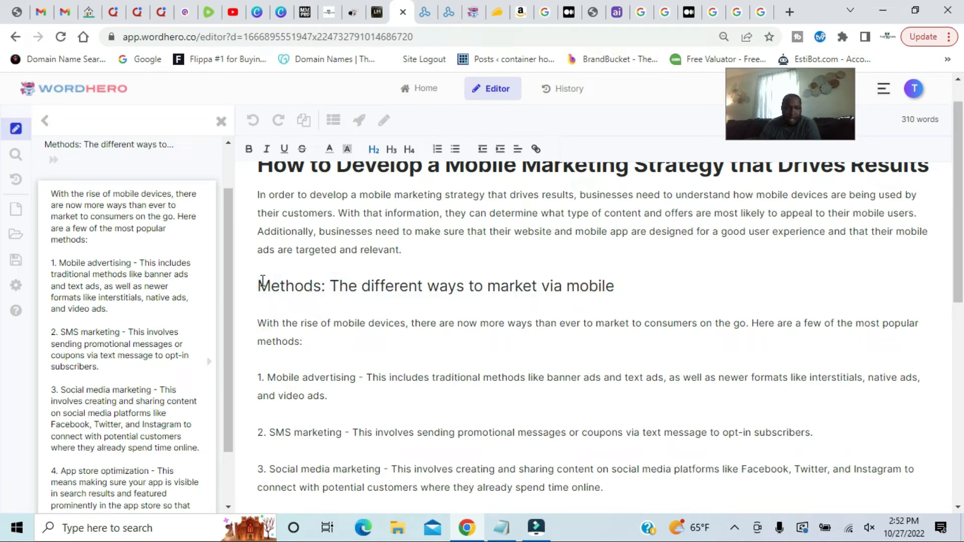
left_click(258, 319)
key("BackSpace")
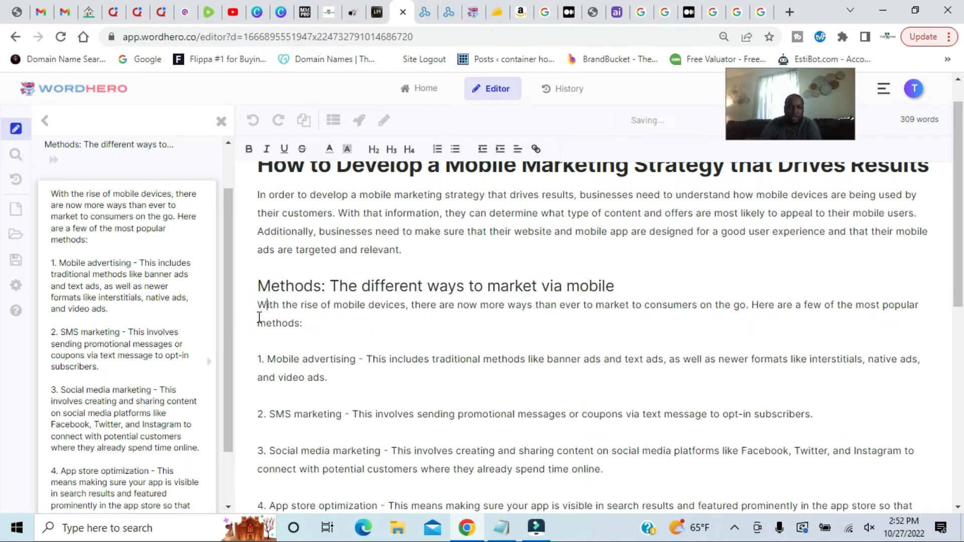
Step: Examine the four mobile marketing methods and the outline points that follow them
left_click(353, 357)
scroll(352, 346, "down", 3)
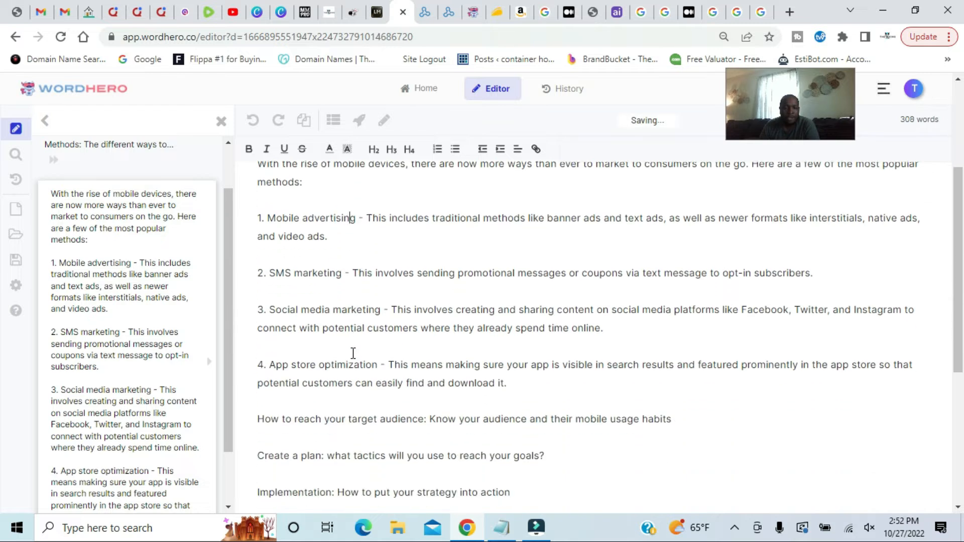
left_click(366, 230)
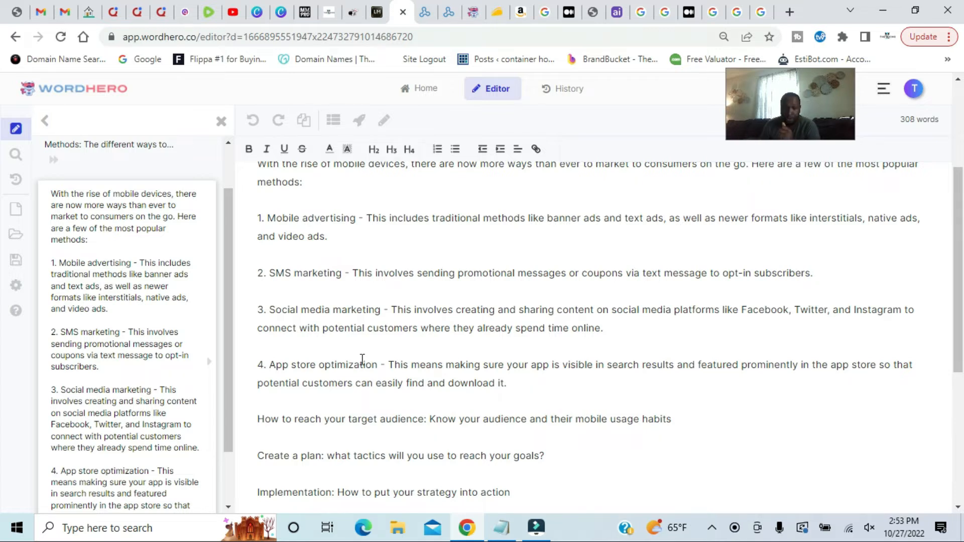
scroll(362, 360, "up", 4)
scroll(362, 359, "down", 2)
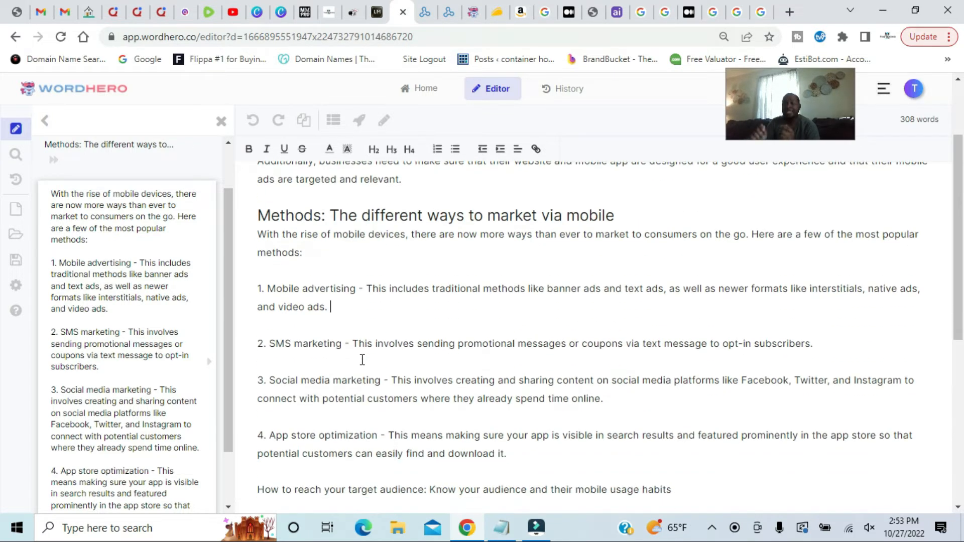
scroll(365, 360, "down", 1)
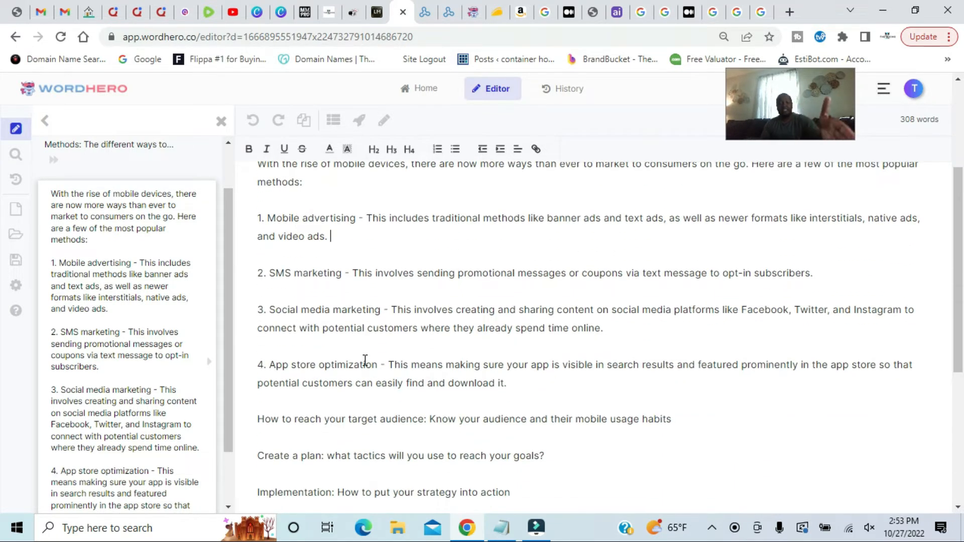
scroll(365, 360, "down", 1)
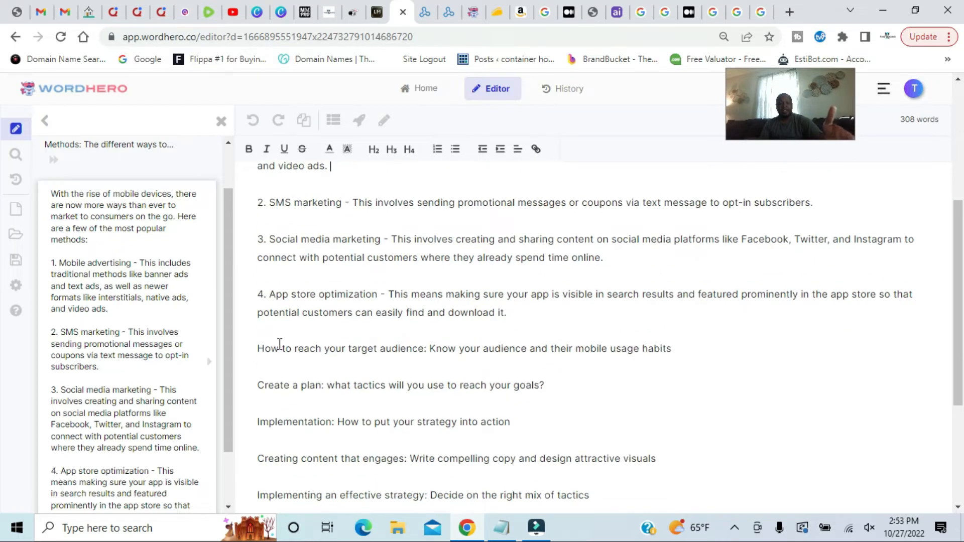
left_click_drag(265, 350, 669, 338)
left_click(645, 355)
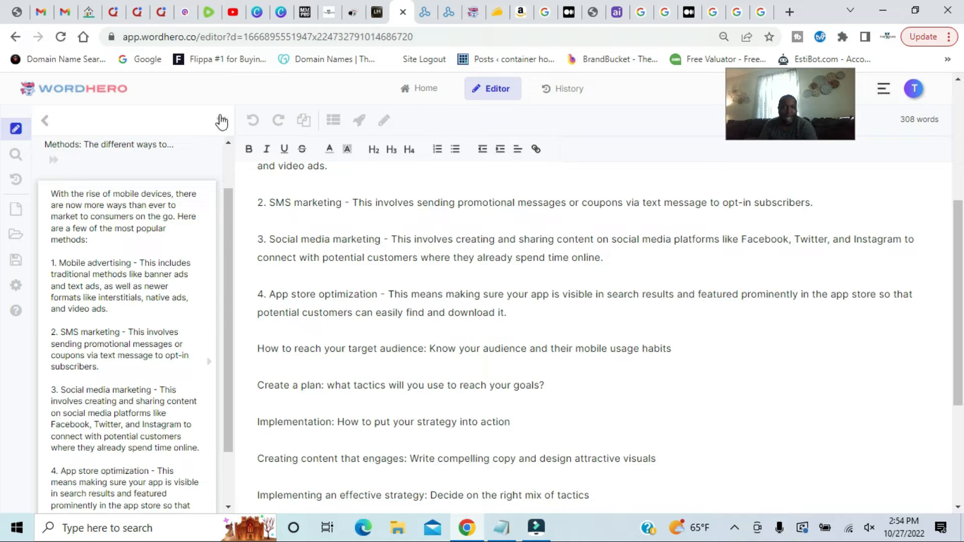
Step: Clear the Blog Paragraphs short description and have the AI write from "How to reach your target audience: Know your audience and their mobile usage habits"
left_click(47, 122)
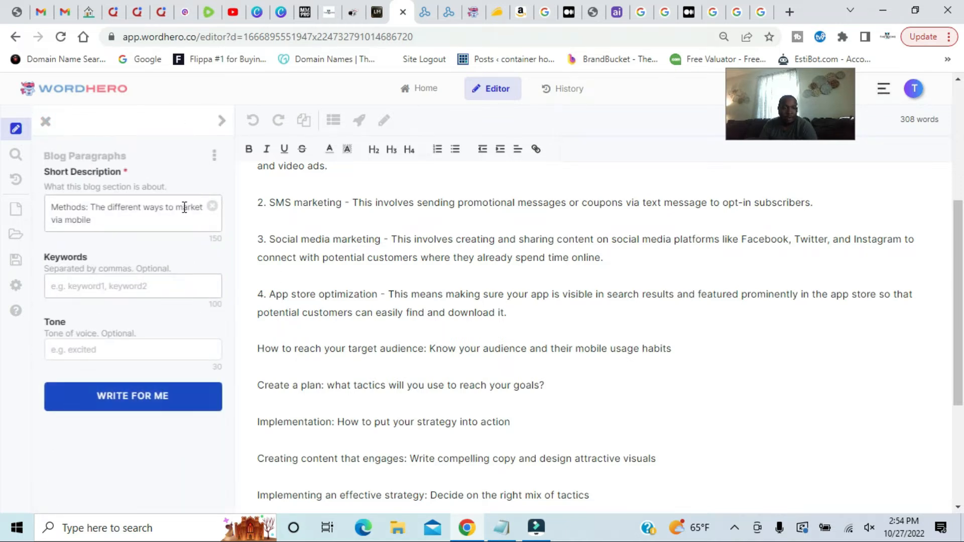
left_click(213, 206)
left_click_drag(260, 349, 672, 348)
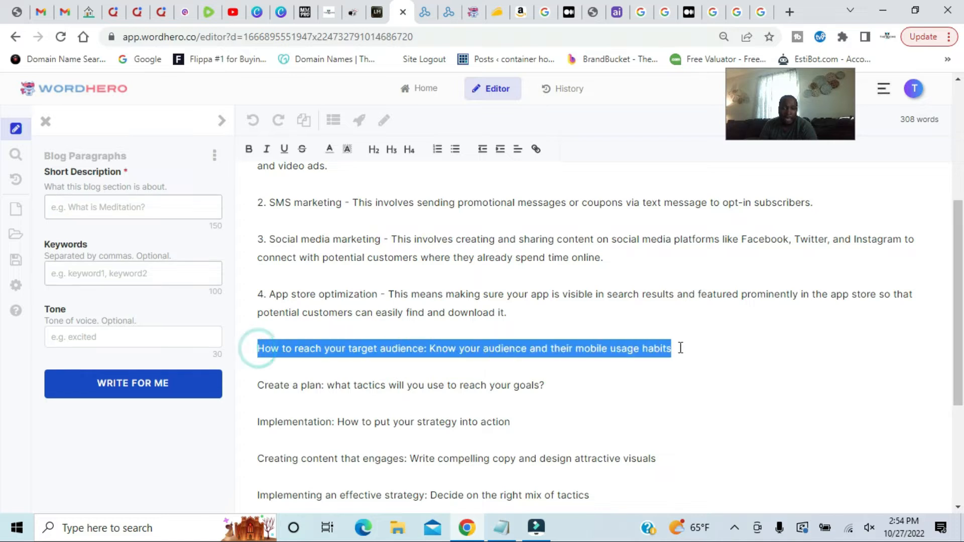
left_click(357, 122)
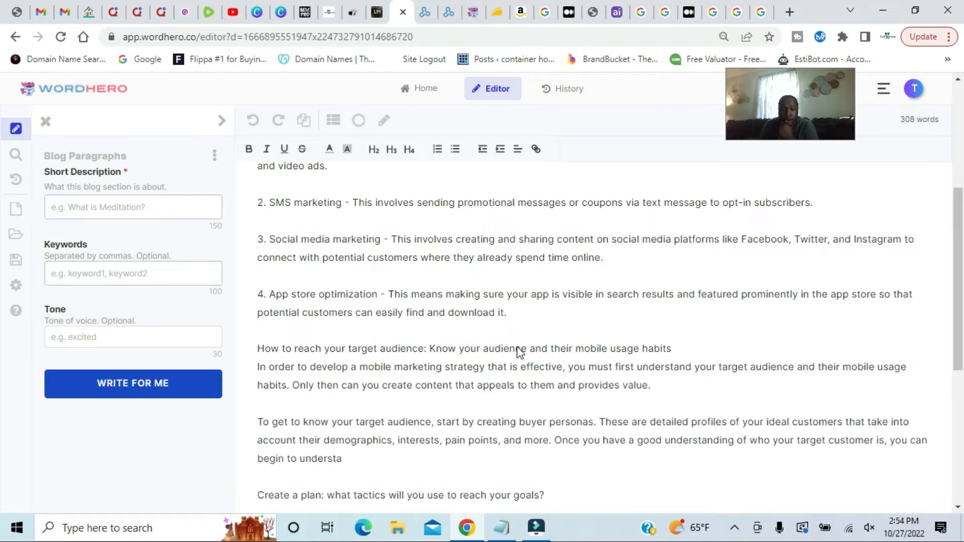
scroll(520, 352, "down", 3)
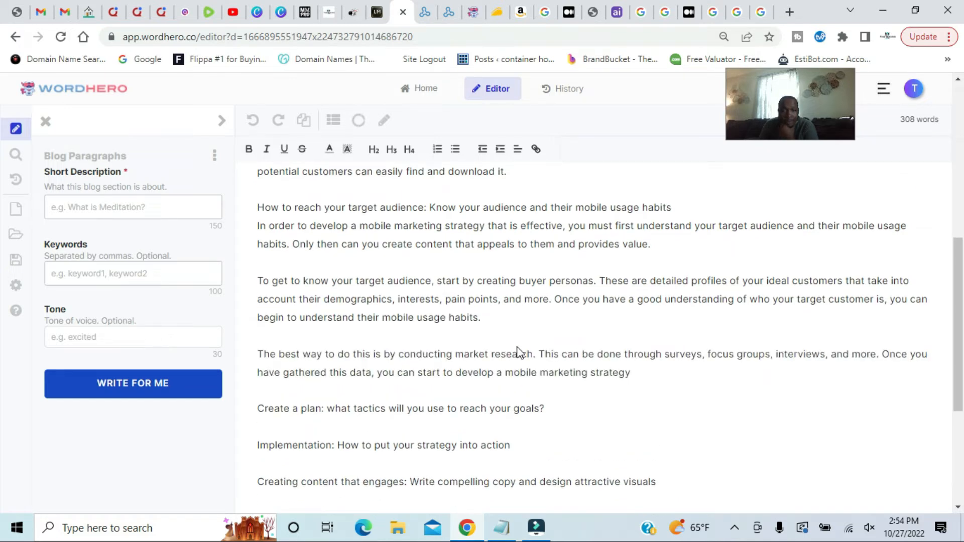
scroll(447, 349, "down", 3)
Step: Format the "How to reach your target audience: Know your audience and their mobile usage habits" line as an H2 heading
left_click(405, 343)
scroll(301, 351, "down", 1)
left_click_drag(259, 314, 683, 315)
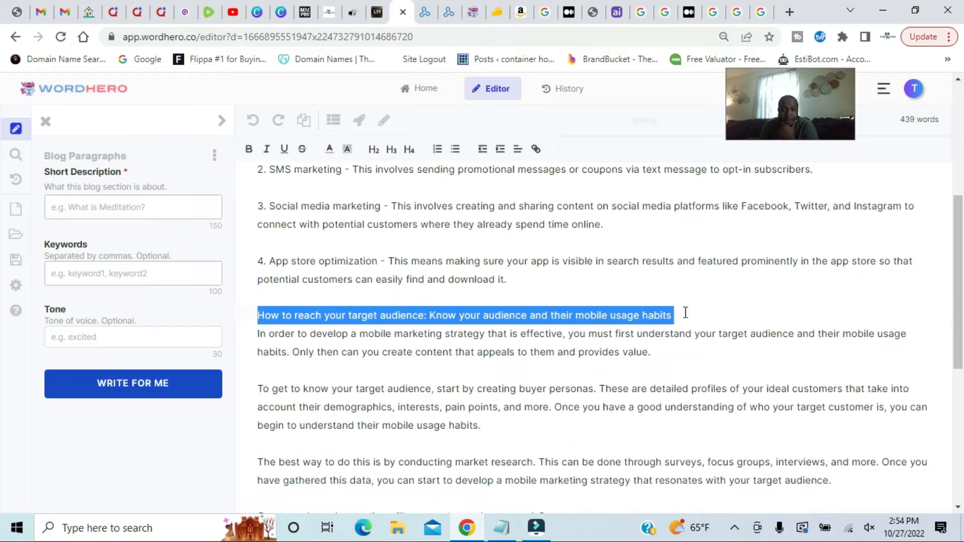
left_click(373, 149)
scroll(381, 171, "down", 1)
left_click(443, 300)
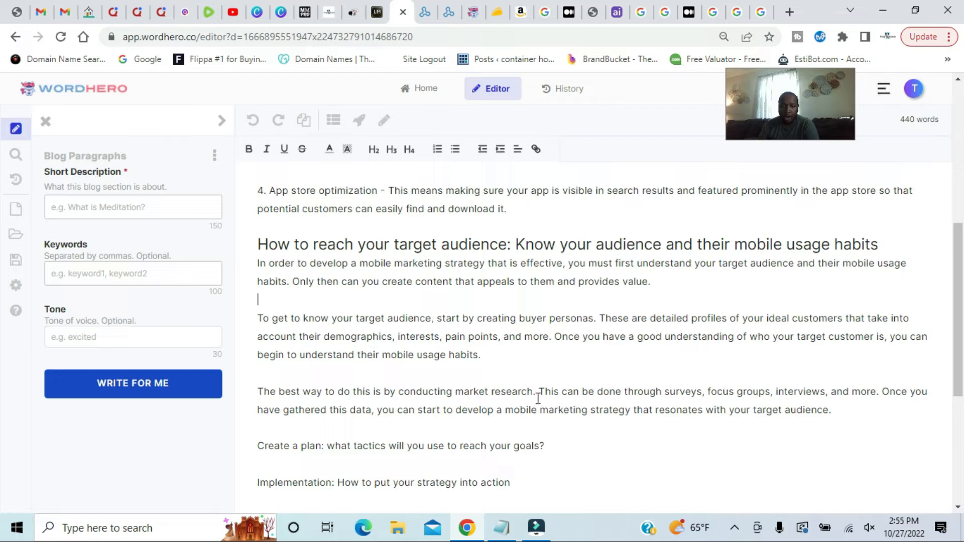
Step: Insert an extra blank line above the "Create a plan" outline point
left_click(848, 415)
left_click(259, 443)
key("Return")
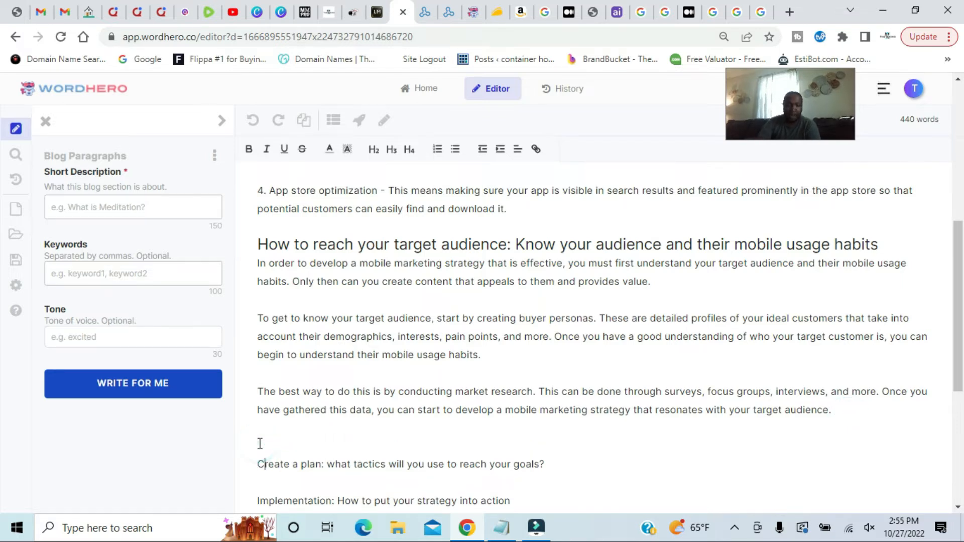
Step: Try having the AI continue after the market research paragraph, and delete the text it adds
left_click(864, 412)
left_click(381, 120)
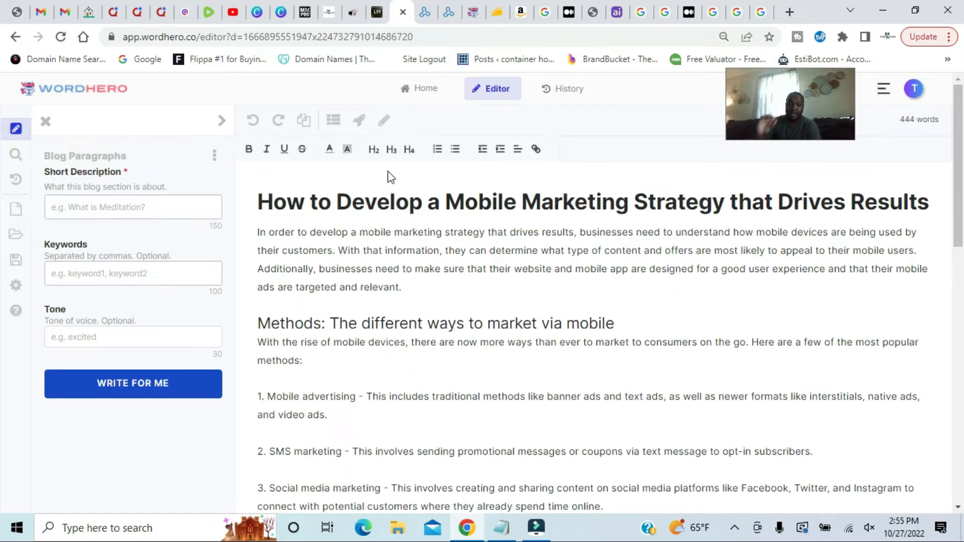
left_click(359, 120)
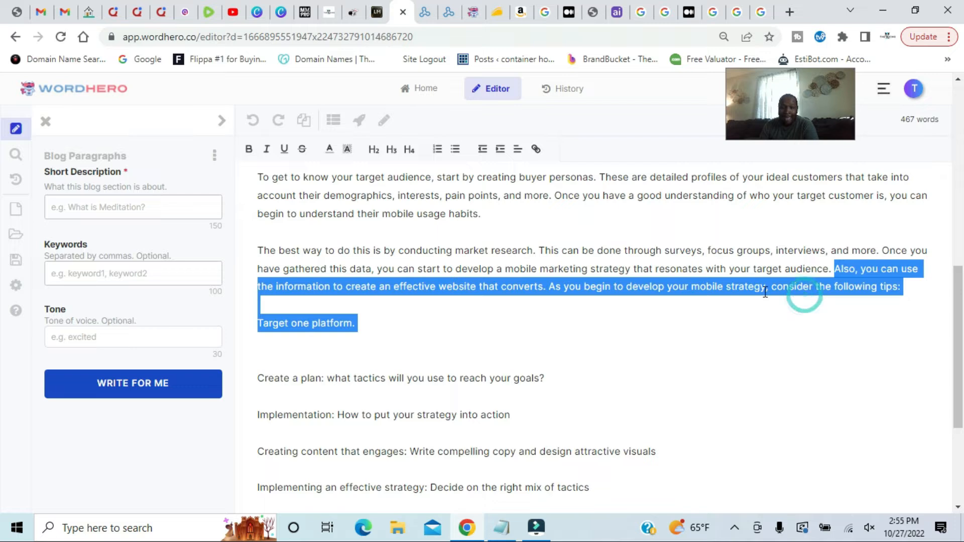
left_click(745, 287)
left_click_drag(834, 269, 866, 316)
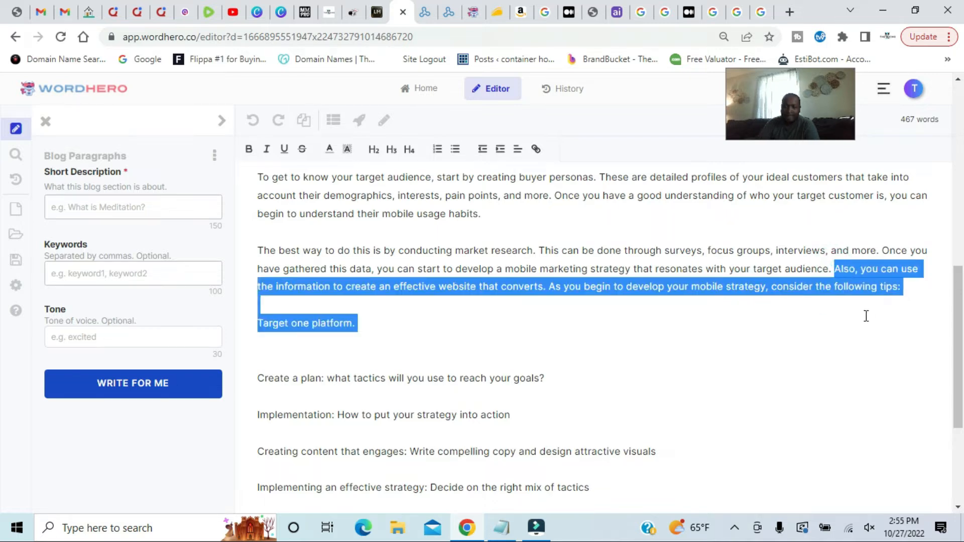
key("BackSpace")
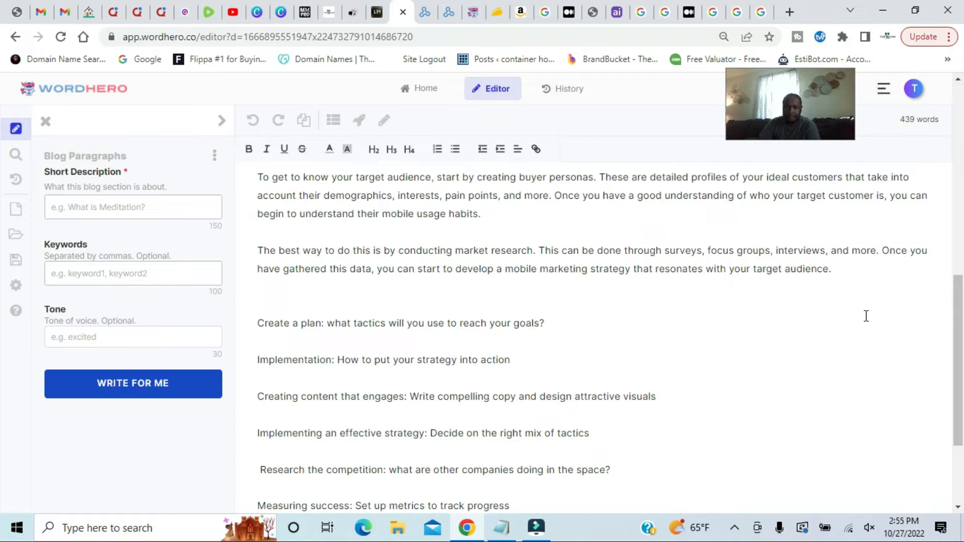
Step: Have the AI write a section from the "Create a plan: what tactics will you use to reach your goals?" line
scroll(435, 301, "up", 10)
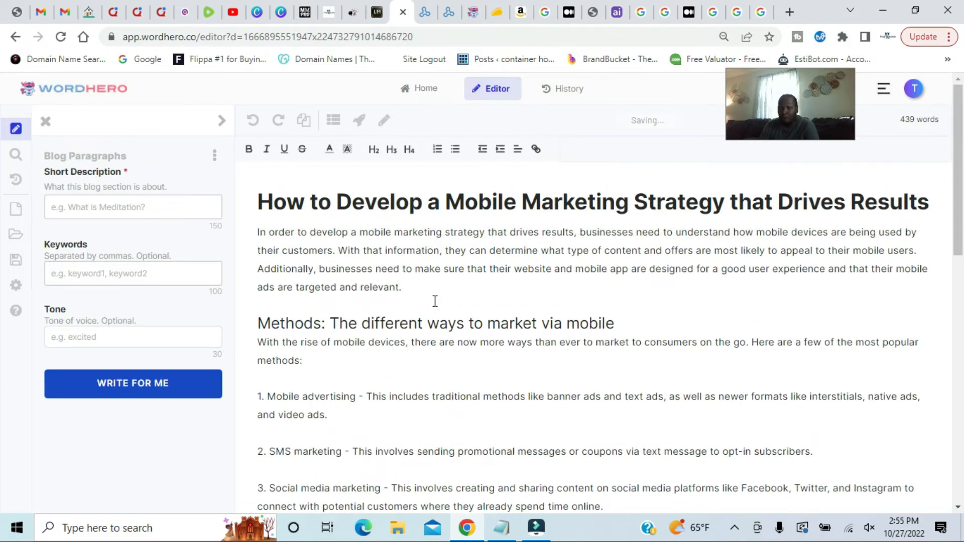
scroll(435, 301, "down", 4)
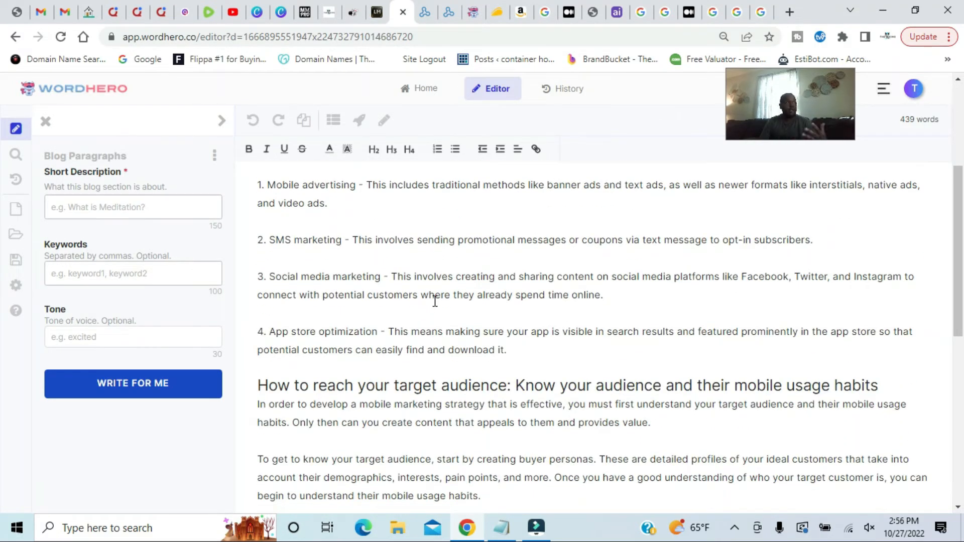
scroll(432, 302, "down", 1)
scroll(431, 301, "down", 5)
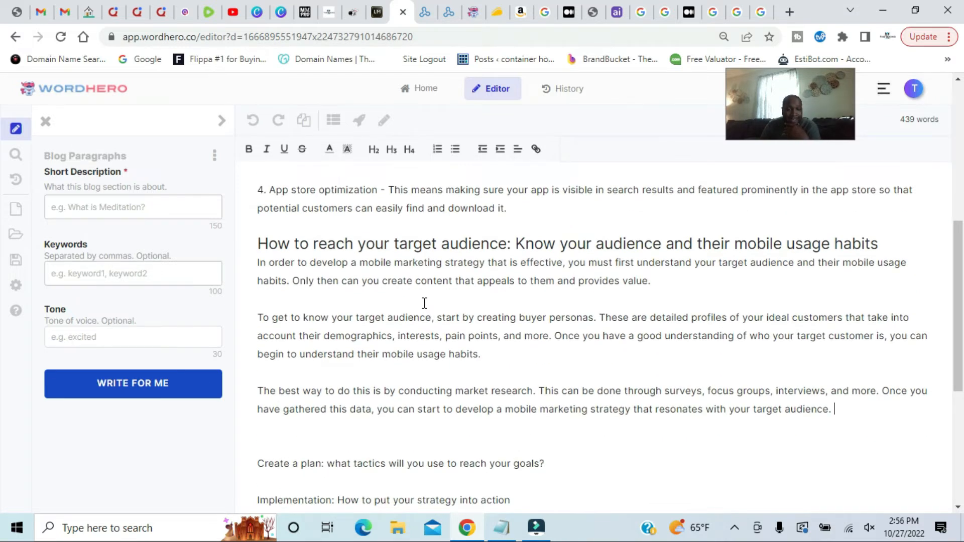
left_click_drag(260, 322, 558, 331)
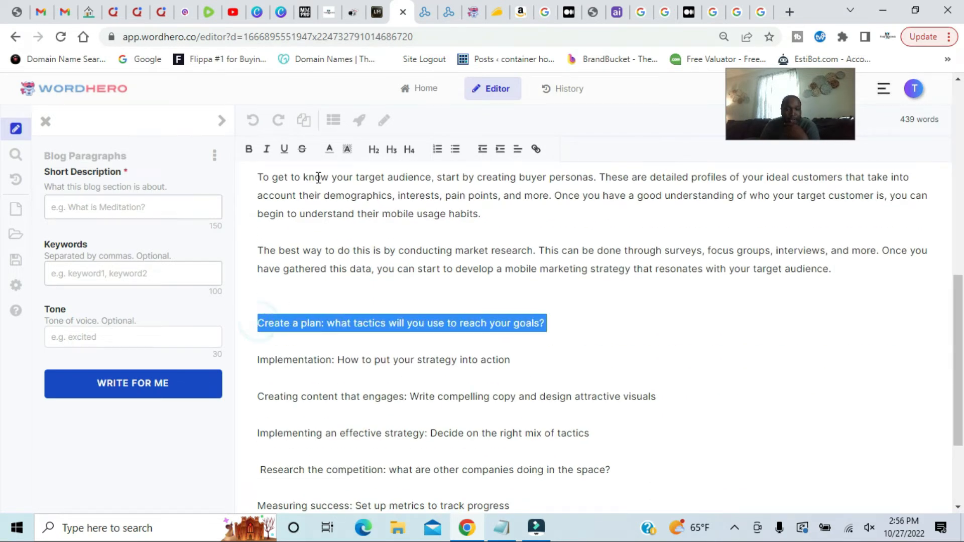
left_click(359, 123)
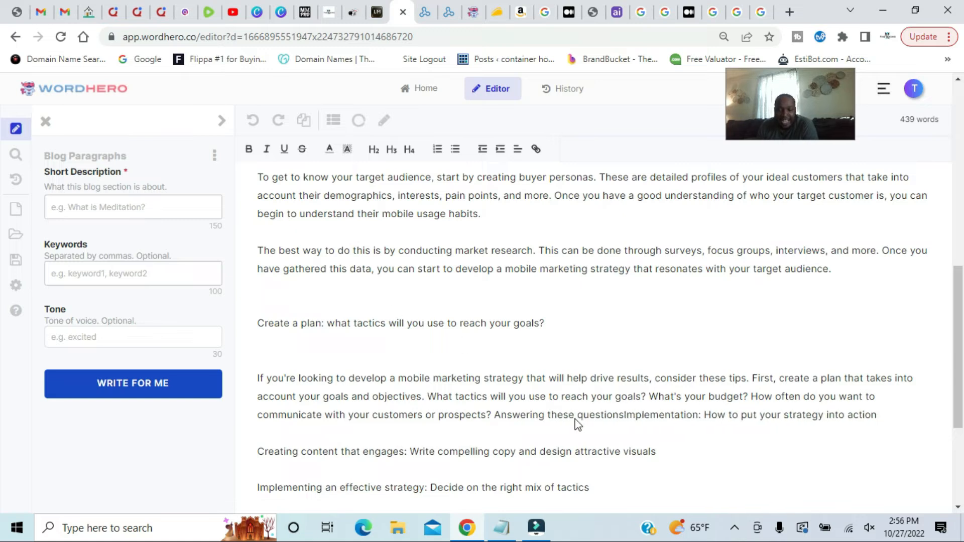
scroll(577, 425, "down", 4)
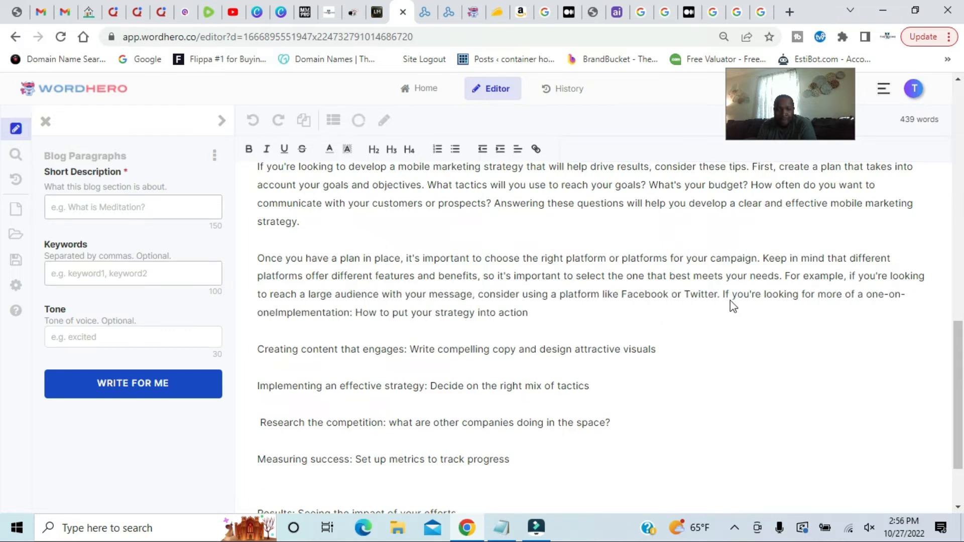
scroll(711, 303, "down", 6)
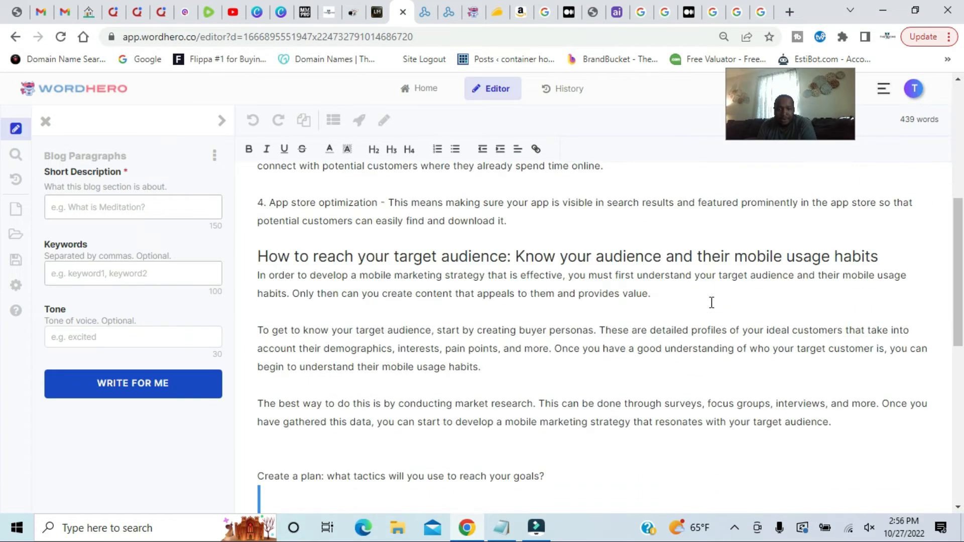
scroll(652, 321, "down", 3)
scroll(643, 342, "down", 3)
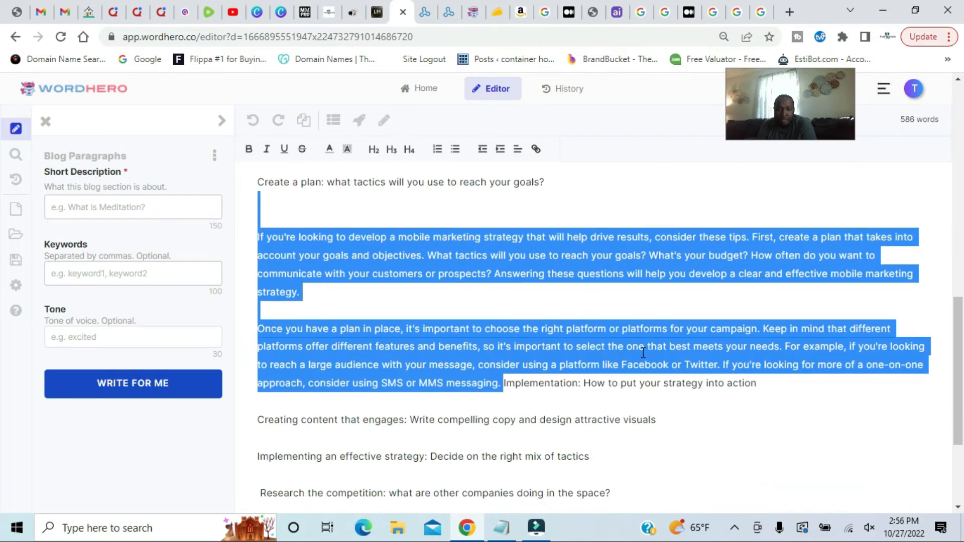
Step: Separate the "Implementation: How to put your strategy into action" line from the generated text with a blank line
left_click(642, 352)
left_click(501, 383)
key("Return")
key("Return")
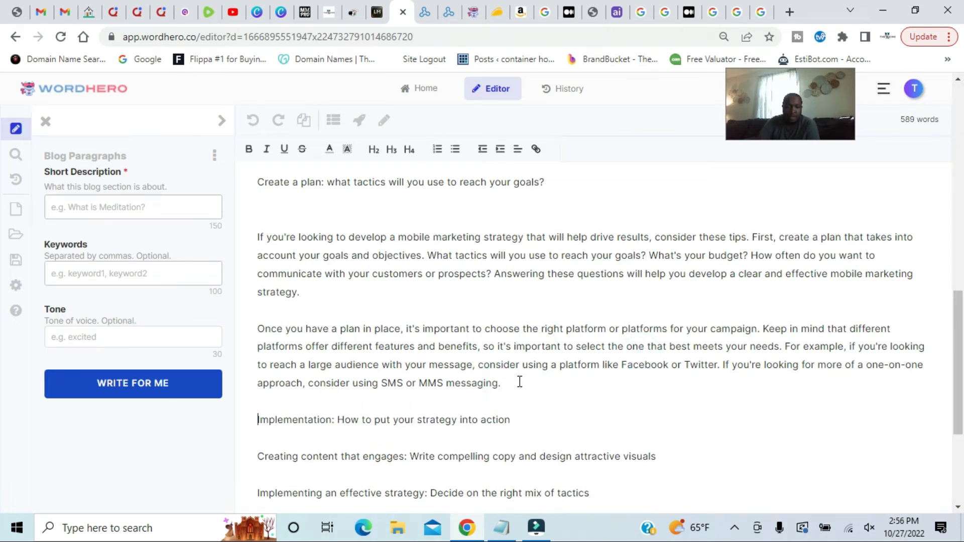
Step: Review the article from its start, comparing the opening words of the introduction with those of the target audience section
scroll(519, 382, "up", 5)
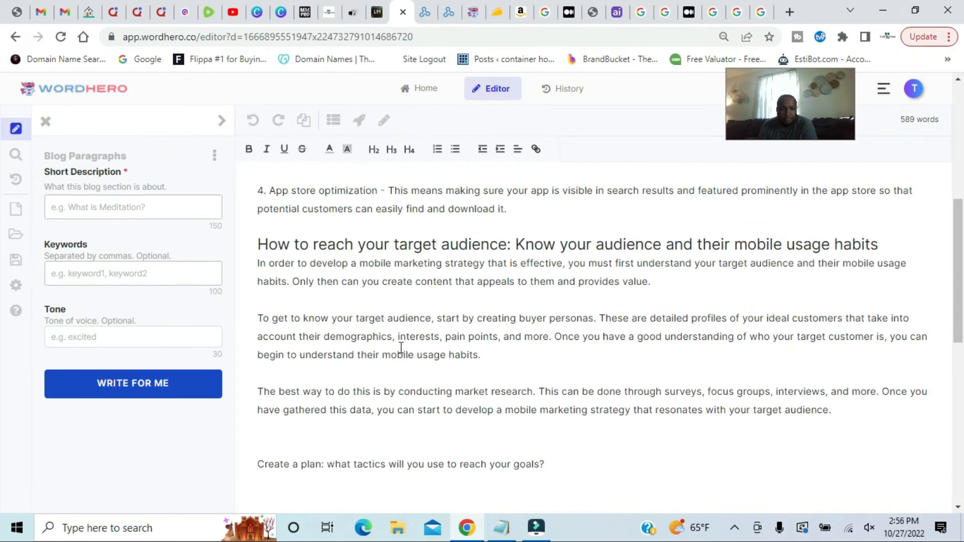
scroll(401, 347, "up", 5)
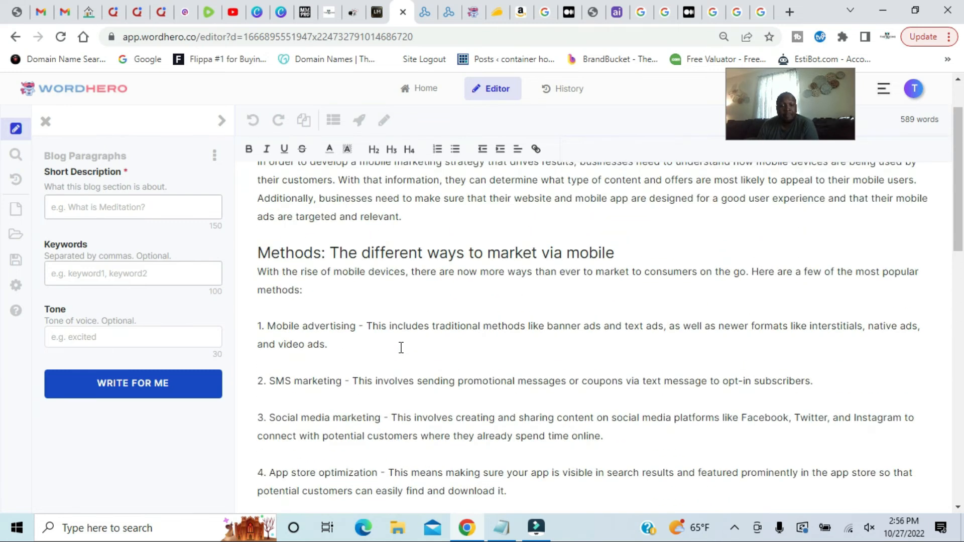
scroll(401, 347, "up", 2)
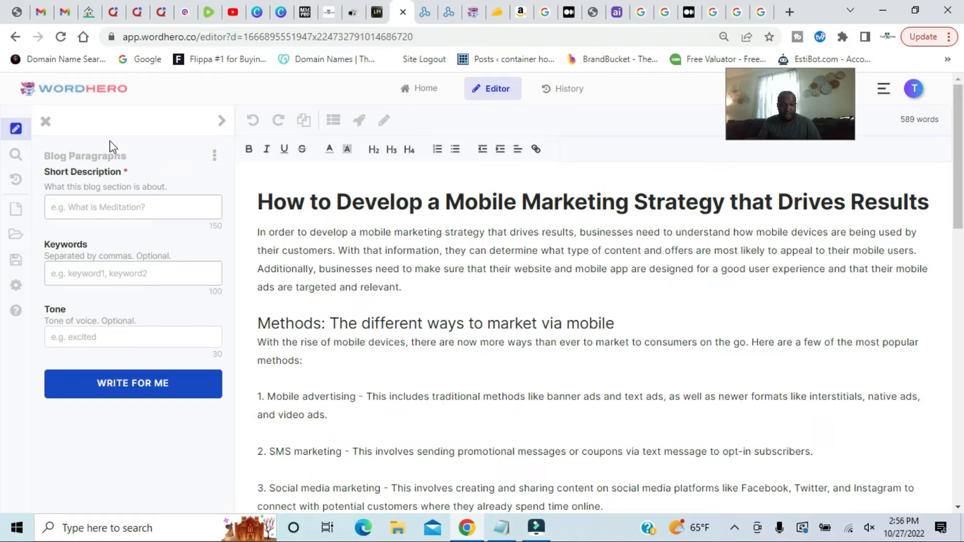
left_click_drag(257, 231, 478, 245)
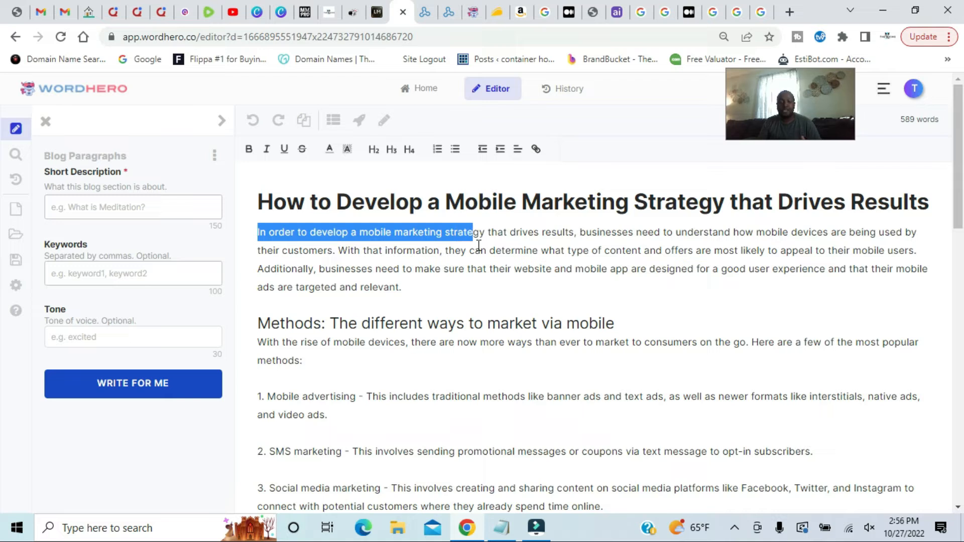
left_click(449, 286)
scroll(445, 283, "down", 5)
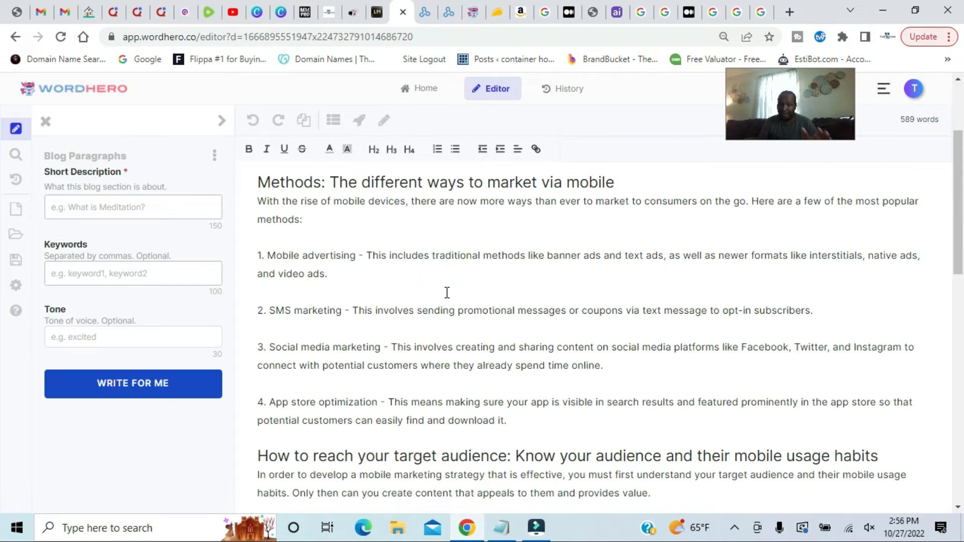
scroll(388, 351, "down", 1)
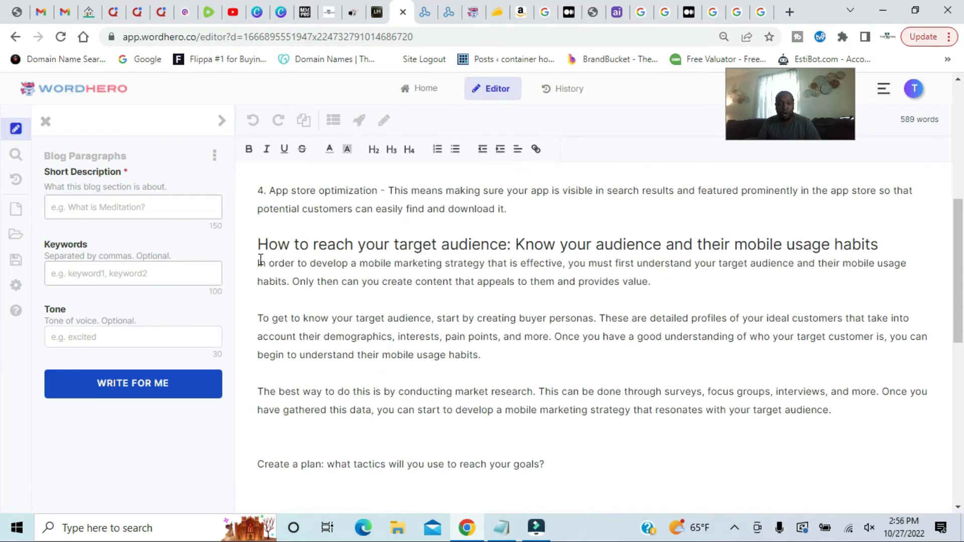
left_click_drag(259, 263, 565, 262)
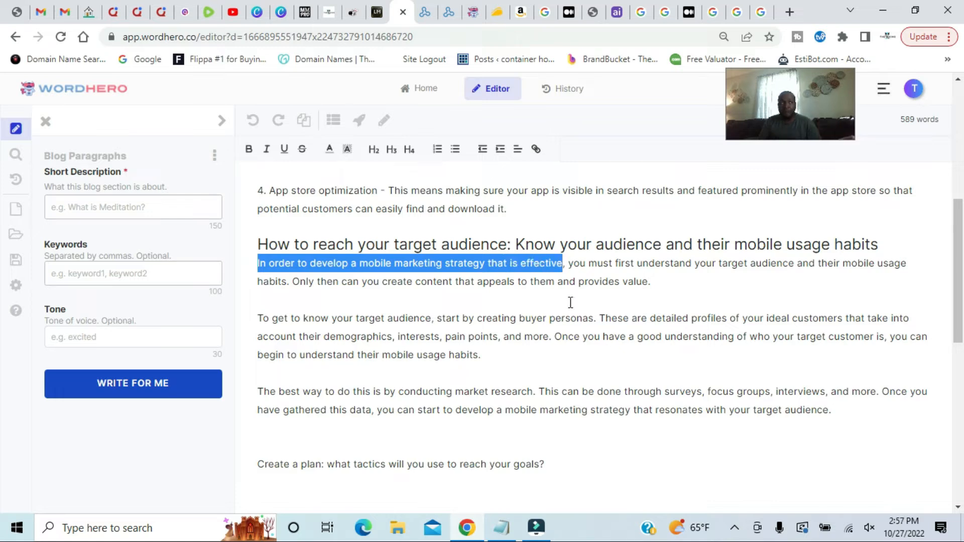
Step: Remove the blank lines between the "Create a plan: what tactics will you use to reach your goals?" line and its generated text
left_click(484, 320)
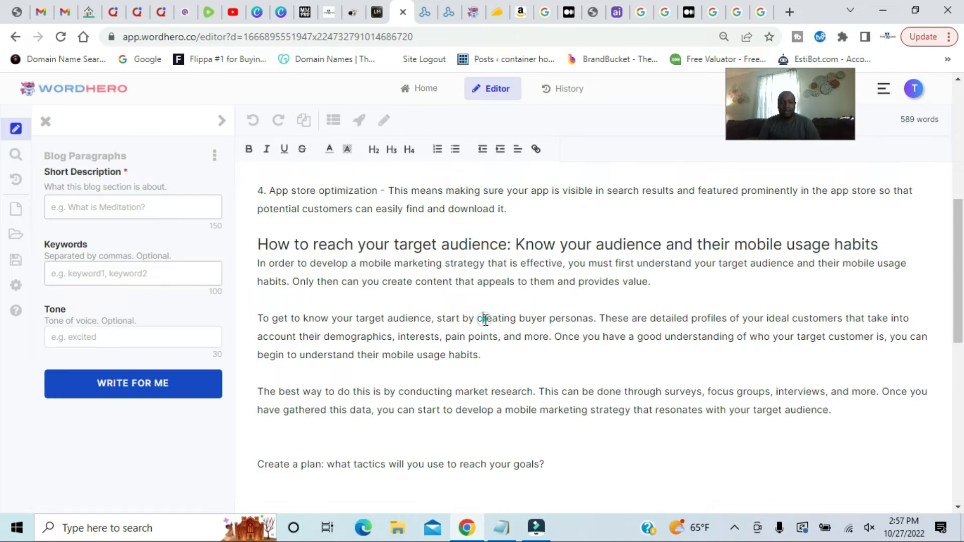
scroll(485, 320, "down", 3)
left_click(255, 306)
key("BackSpace")
key("BackSpace")
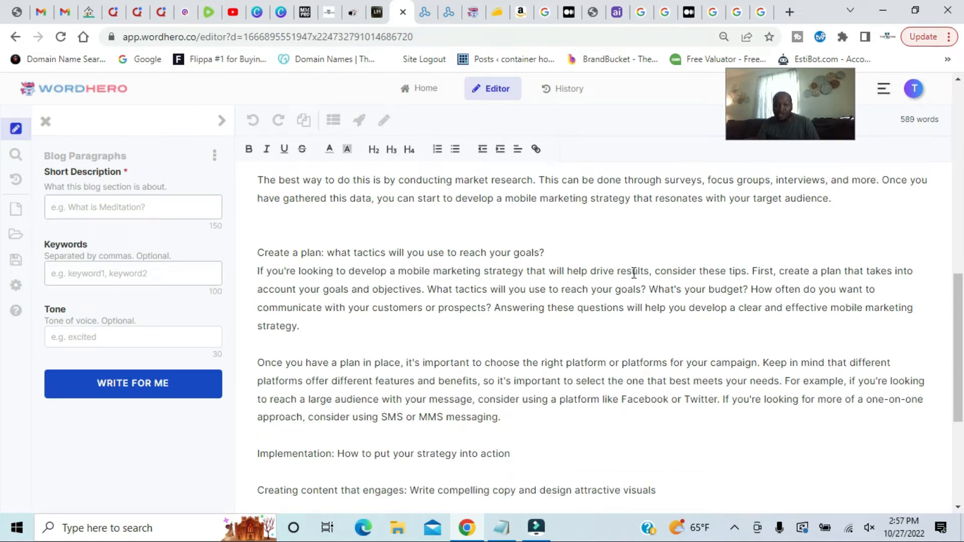
Step: Format the "Create a plan: what tactics will you use to reach your goals?" line as an H2 heading
scroll(496, 287, "up", 9)
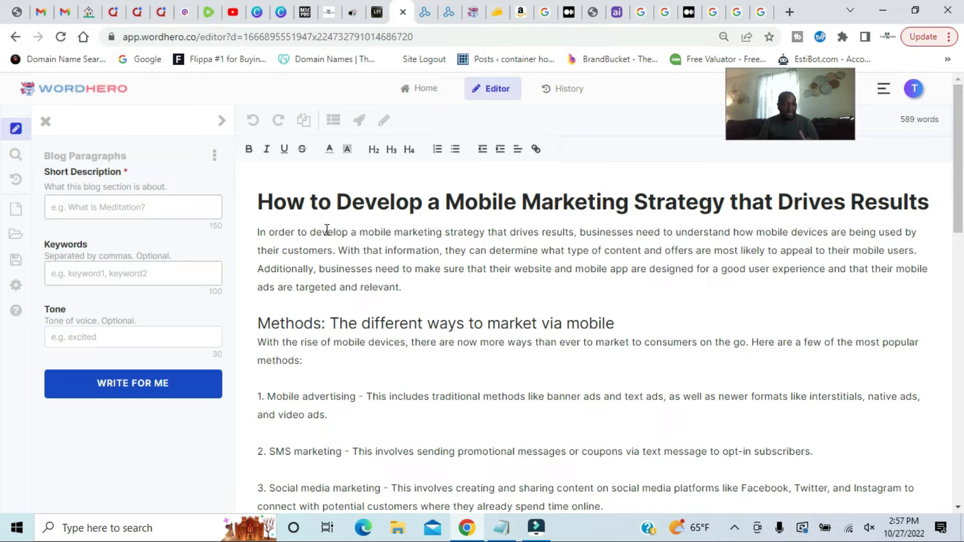
scroll(327, 232, "down", 2)
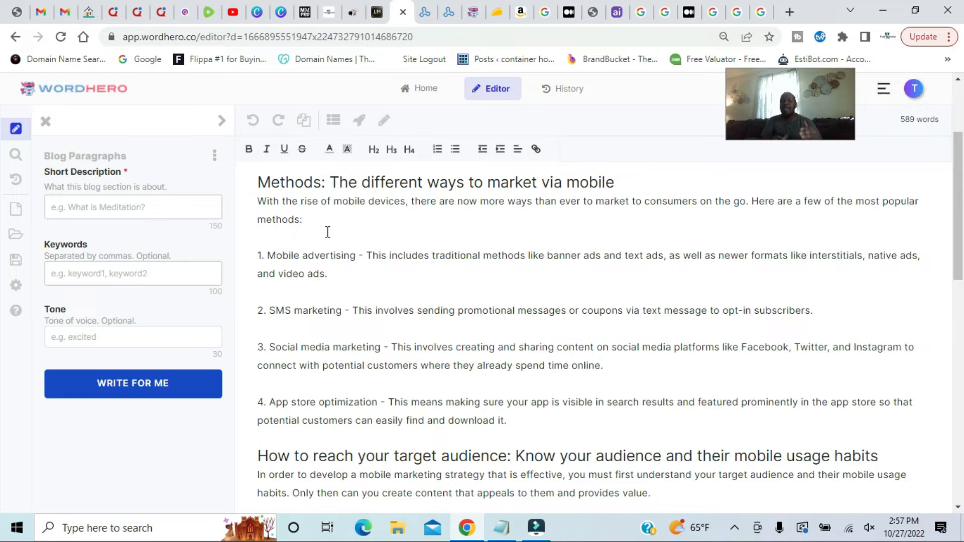
scroll(327, 232, "down", 2)
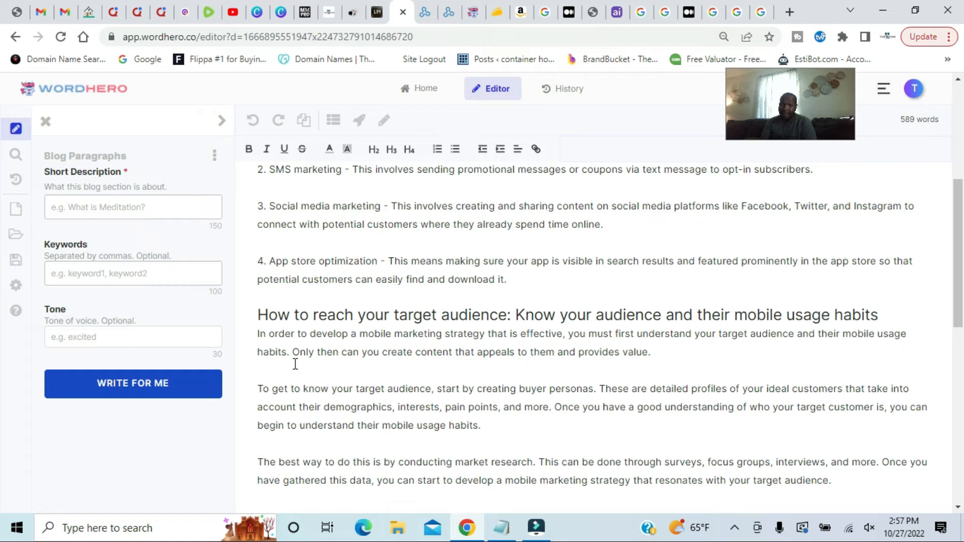
scroll(316, 340, "down", 4)
scroll(317, 340, "up", 3)
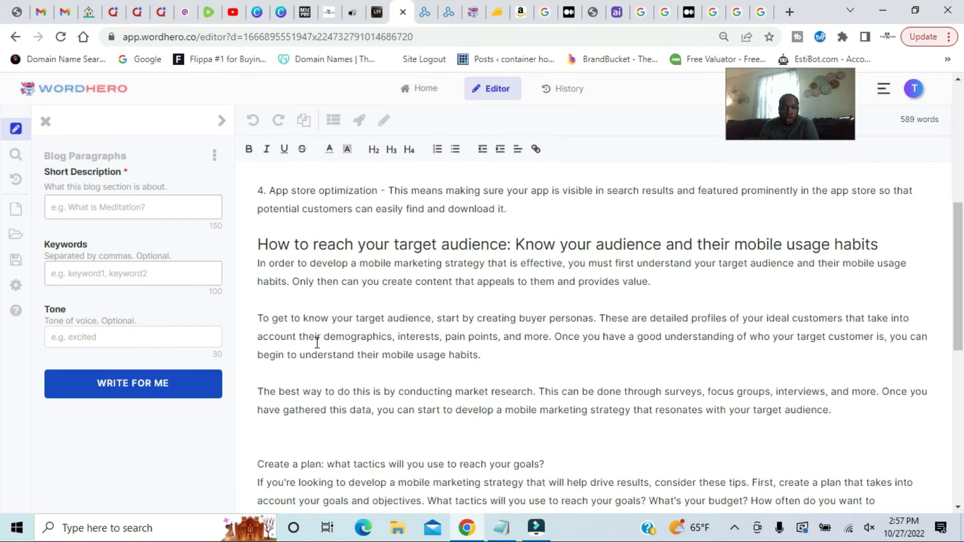
scroll(317, 341, "down", 1)
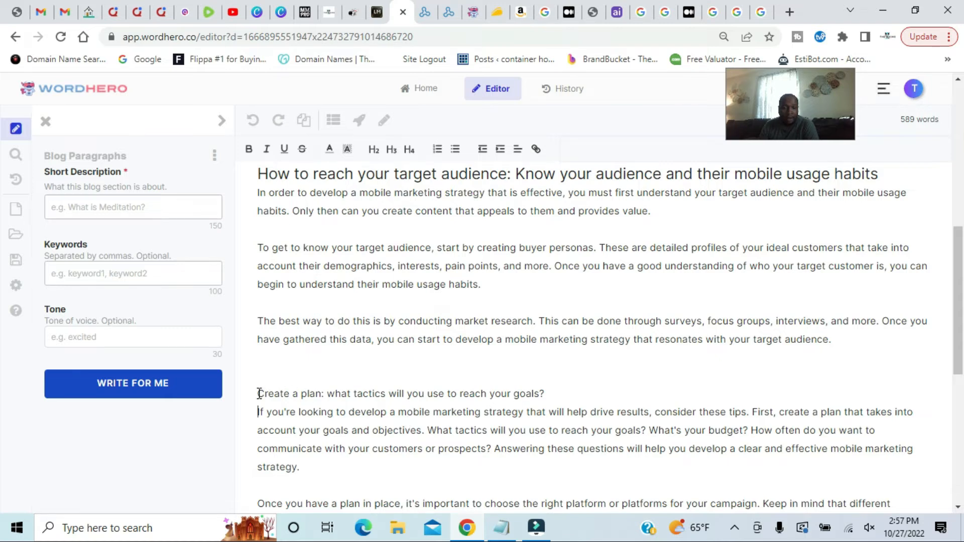
left_click_drag(259, 393, 559, 393)
left_click(374, 149)
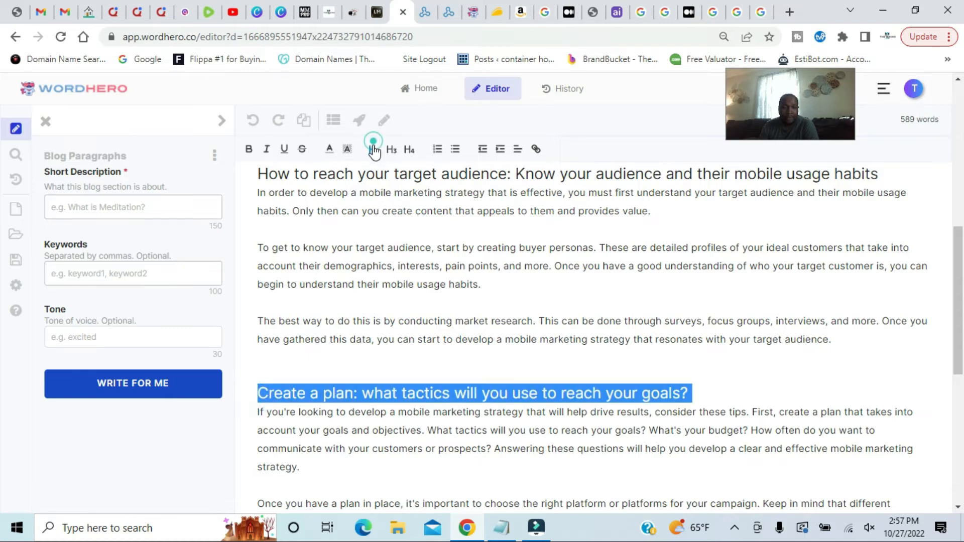
scroll(419, 294, "down", 3)
left_click(423, 300)
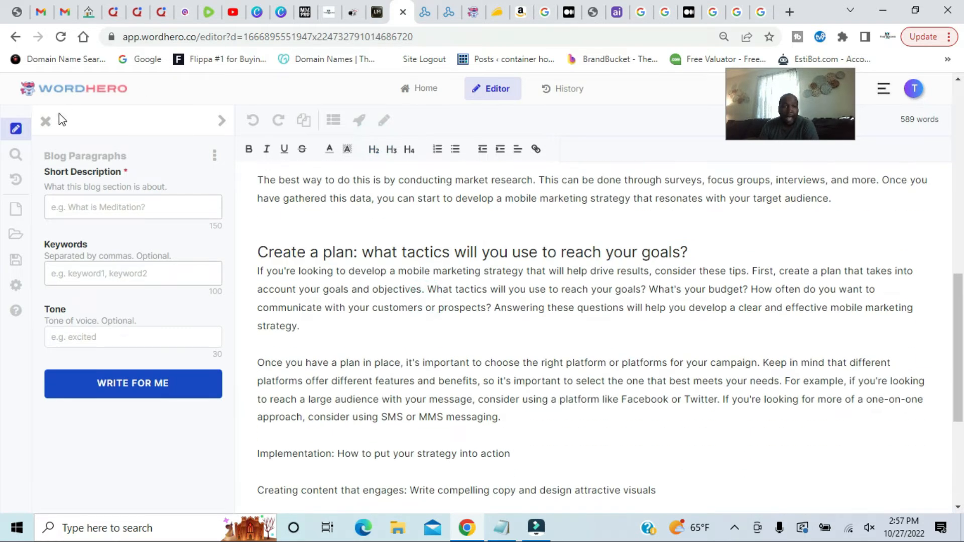
Step: Leave the Blog Paragraphs tool and open the Content Rewriter v2 writing tool
left_click(45, 121)
scroll(87, 291, "down", 1)
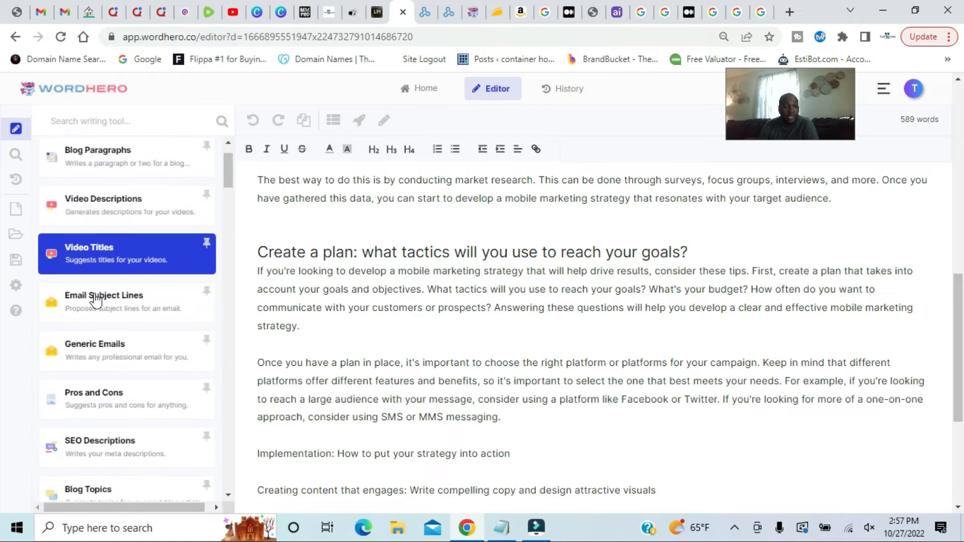
scroll(95, 301, "down", 5)
left_click(131, 351)
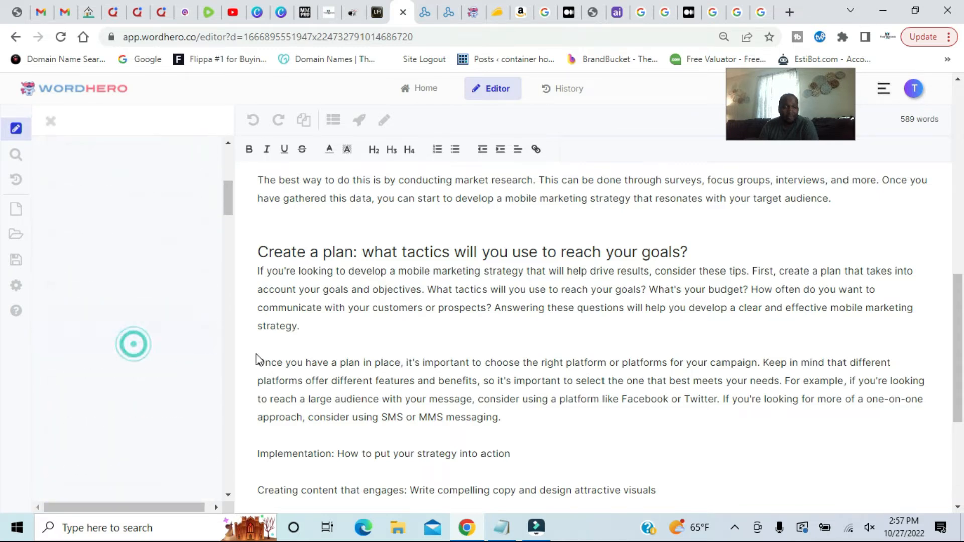
Step: Compare the opening sentence of the "Create a plan" section with the wording of the article's introduction and earlier sections
left_click_drag(259, 272, 598, 272)
left_click(464, 305)
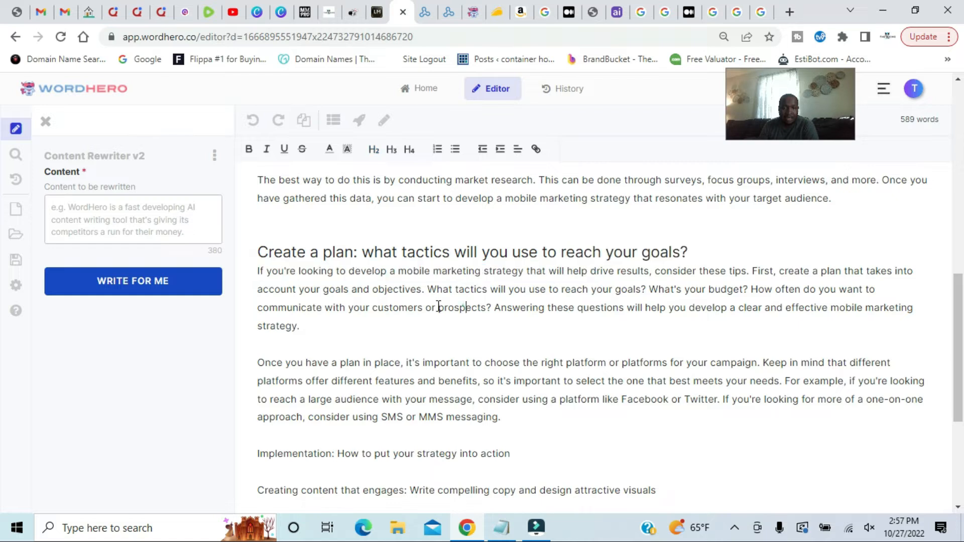
left_click_drag(258, 271, 686, 269)
left_click(365, 308)
scroll(551, 277, "up", 15)
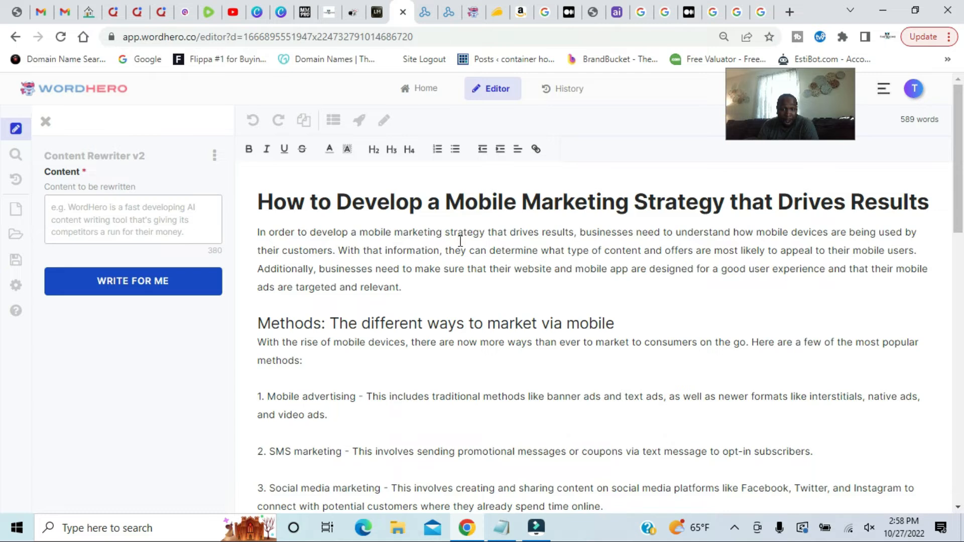
scroll(577, 280, "down", 10)
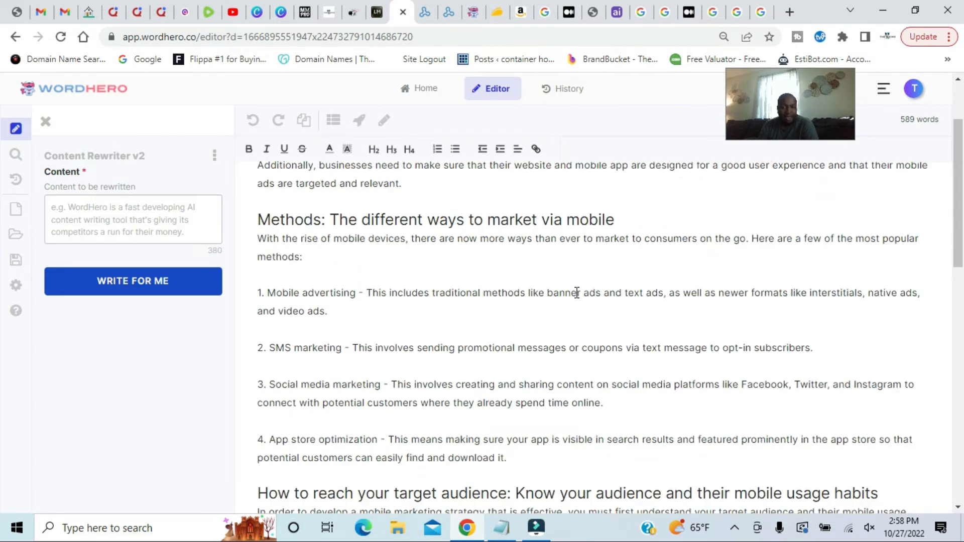
scroll(576, 293, "down", 5)
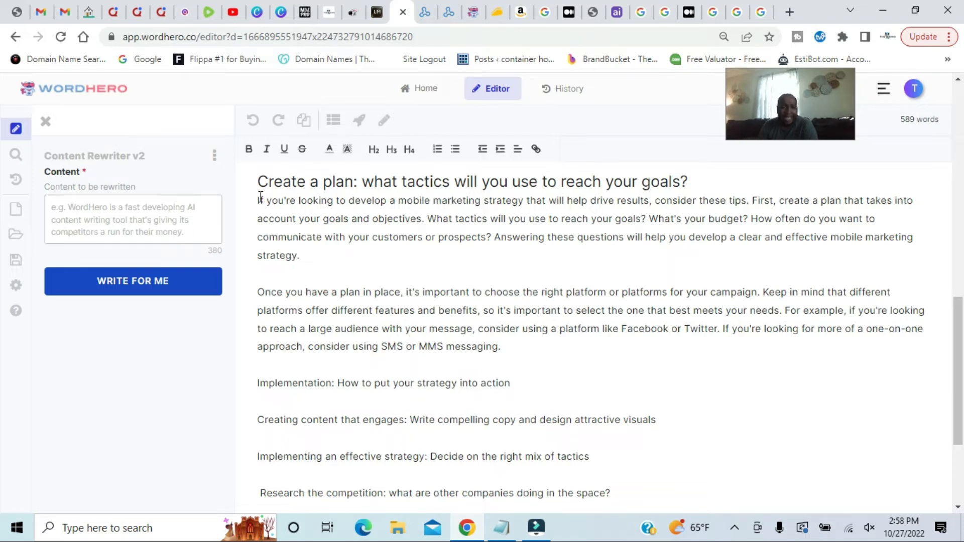
Step: Have Content Rewriter v2 rewrite the "Create a plan" section's opening sentence, "If you're looking to develop a mobile marketing strategy…consider these tips."
left_click_drag(258, 199, 750, 193)
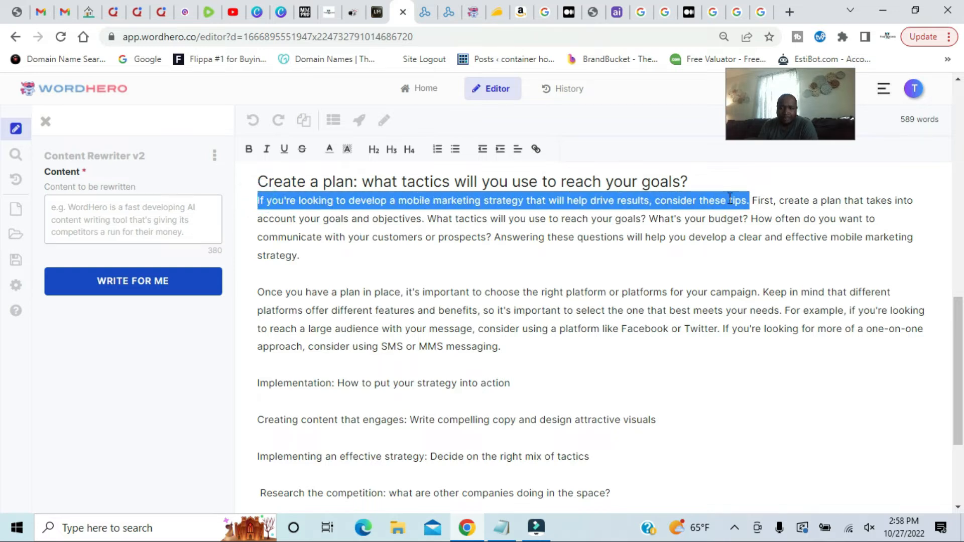
right_click(730, 199)
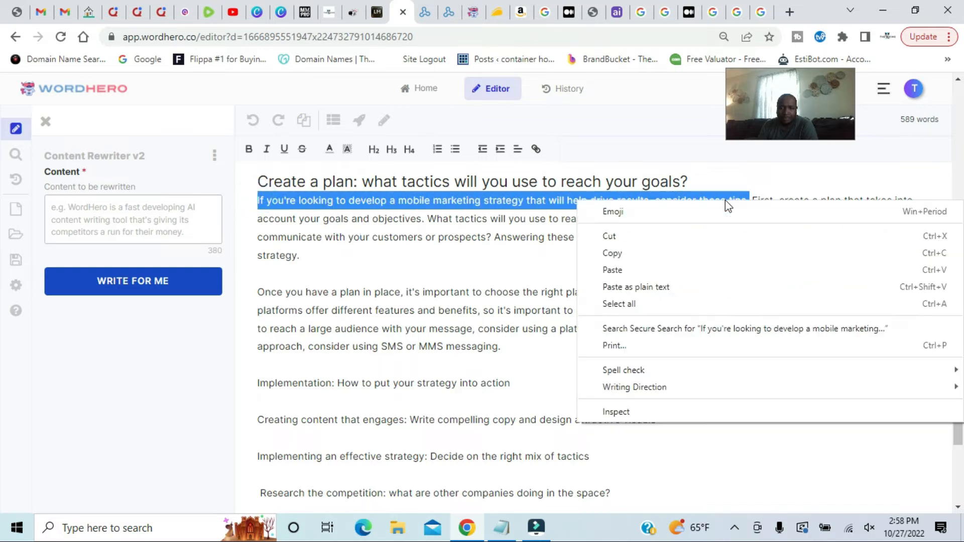
left_click(690, 251)
left_click(86, 210)
right_click(88, 211)
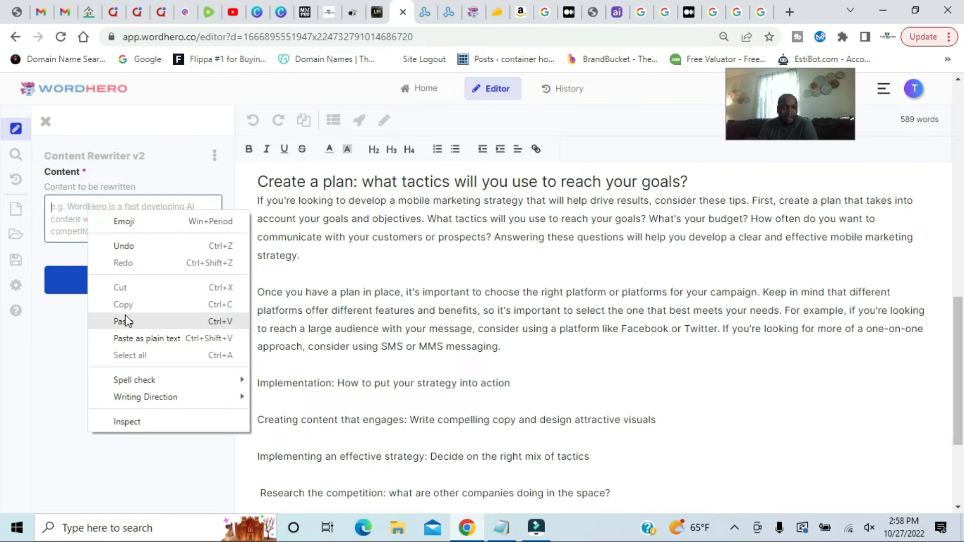
left_click(125, 321)
left_click(148, 281)
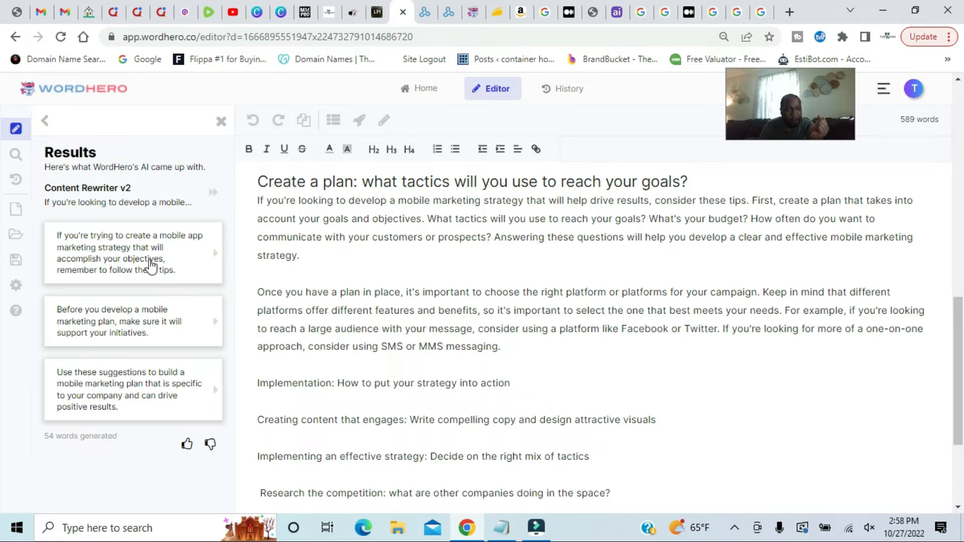
Step: Replace the "Create a plan" section's opening sentence with the rewrite beginning "If you're trying to create a mobile app marketing strategy"
left_click(151, 273)
left_click_drag(259, 198, 746, 199)
right_click(577, 199)
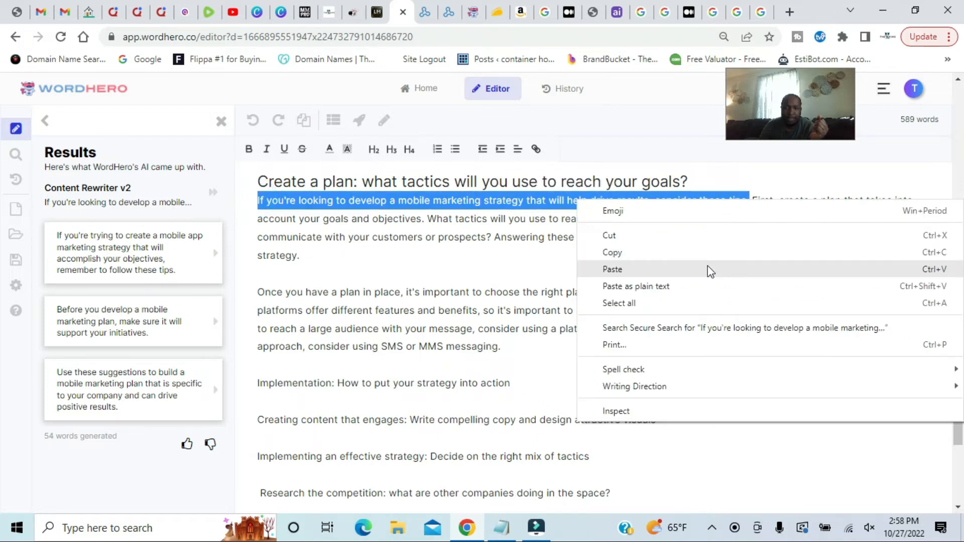
left_click(706, 266)
Step: Review the article from its title down to the "Create a plan" section, checking how each section opens
scroll(528, 292, "up", 2)
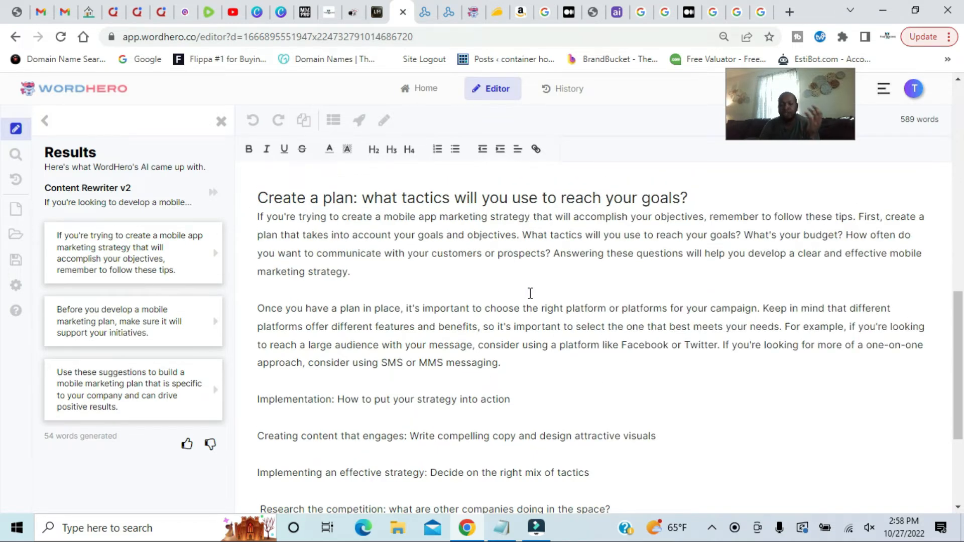
scroll(530, 294, "up", 4)
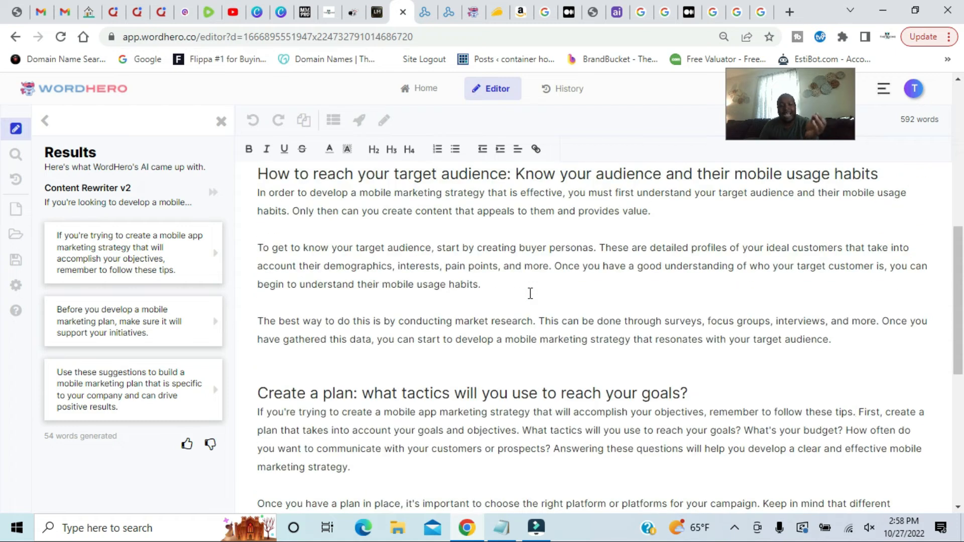
scroll(530, 293, "up", 2)
scroll(530, 294, "up", 4)
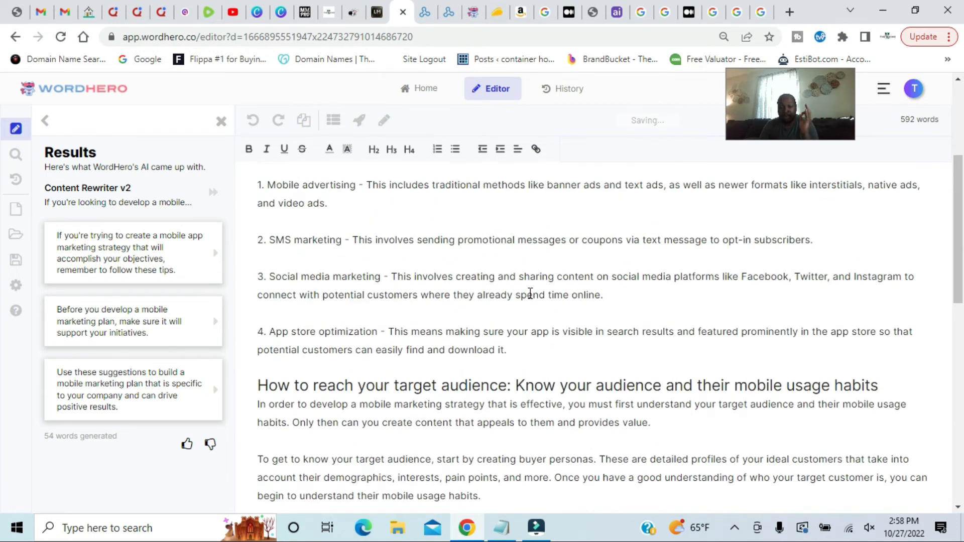
scroll(530, 294, "up", 4)
scroll(530, 294, "up", 2)
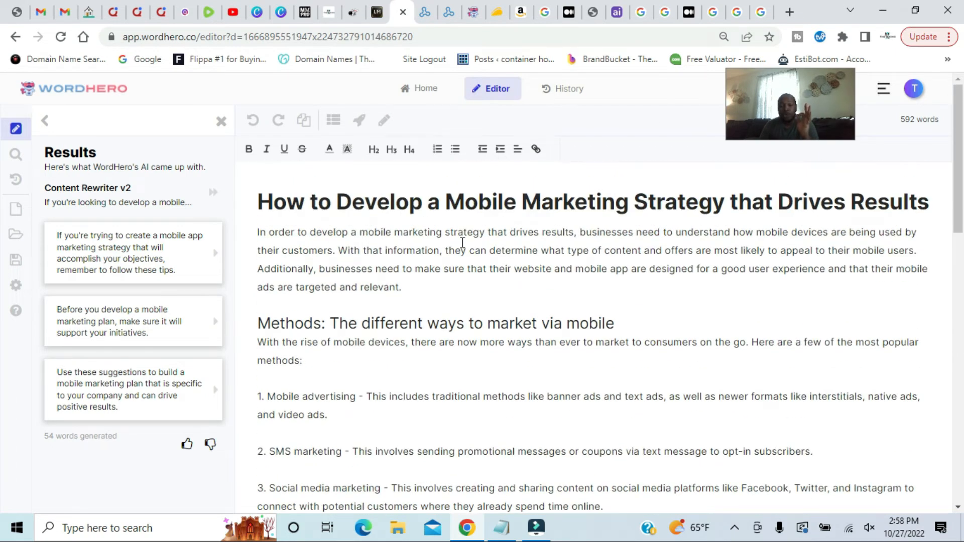
scroll(498, 239, "down", 6)
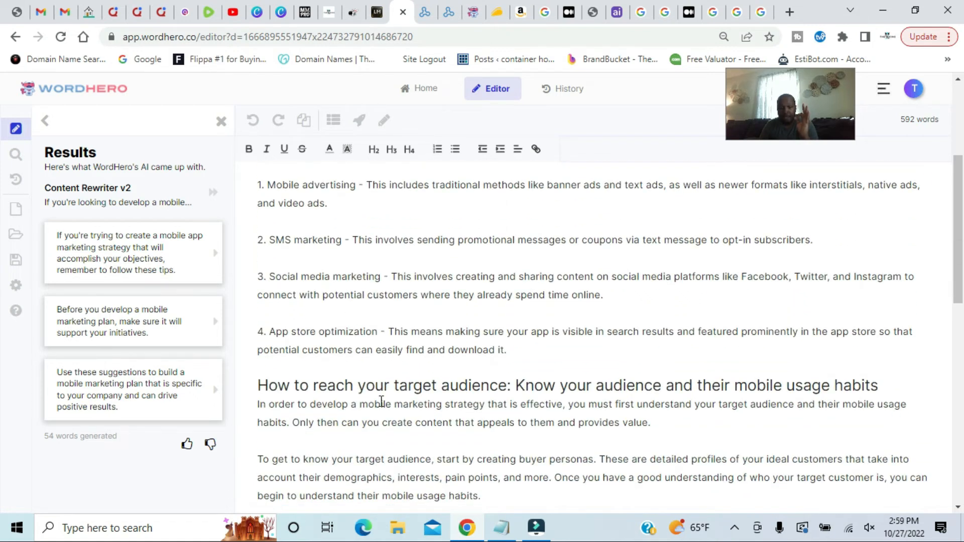
scroll(371, 354, "up", 4)
scroll(361, 251, "down", 3)
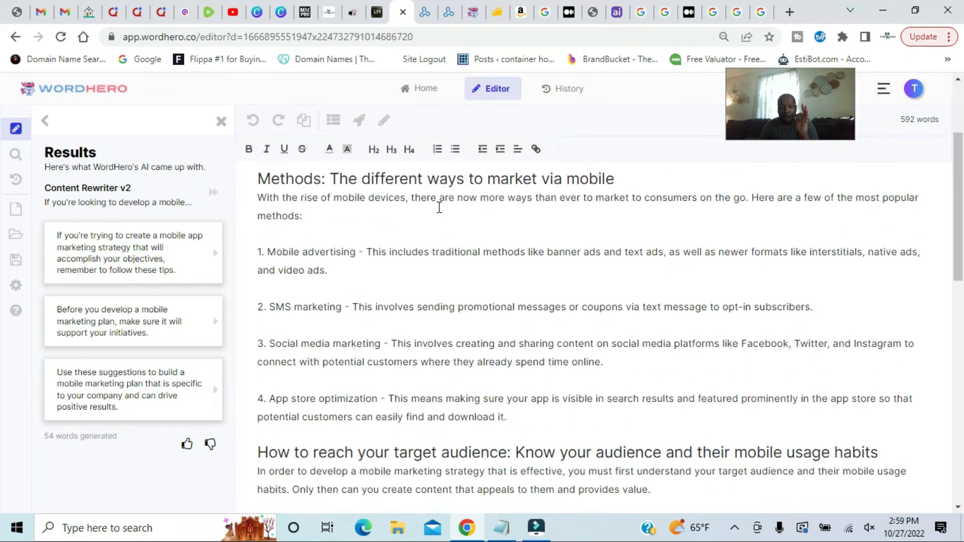
scroll(439, 208, "down", 3)
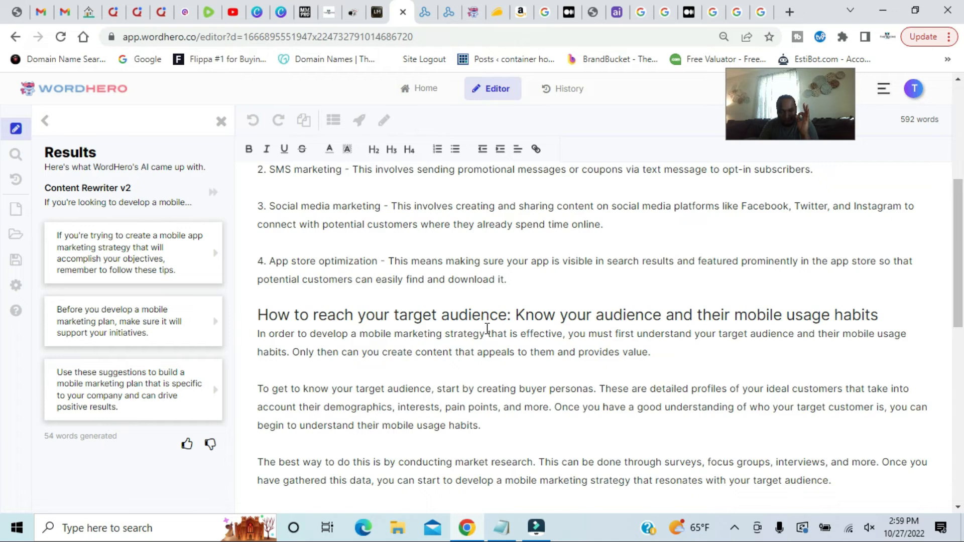
scroll(487, 329, "down", 2)
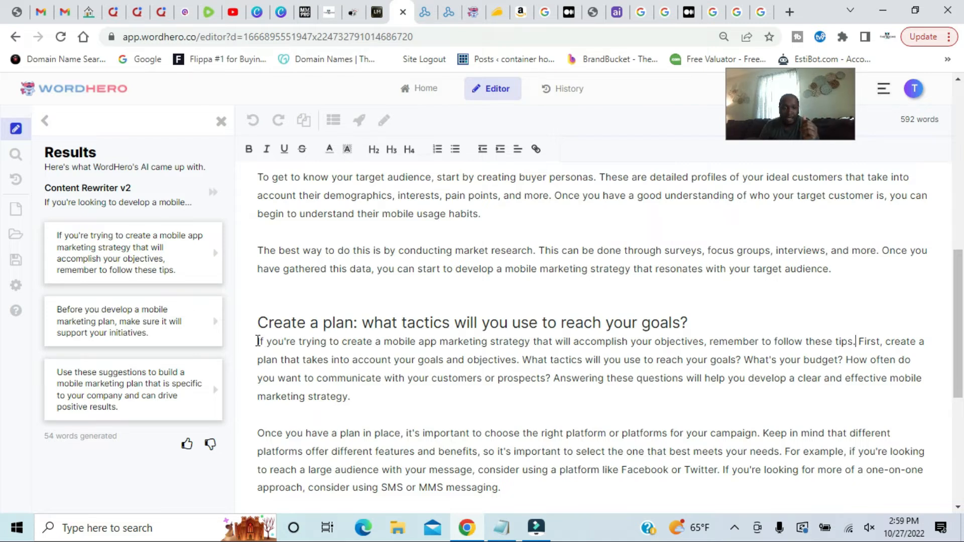
Step: Generate new rewrites of the "If you're trying to create a mobile app marketing strategy" sentence with Content Rewriter v2
left_click_drag(259, 341, 853, 344)
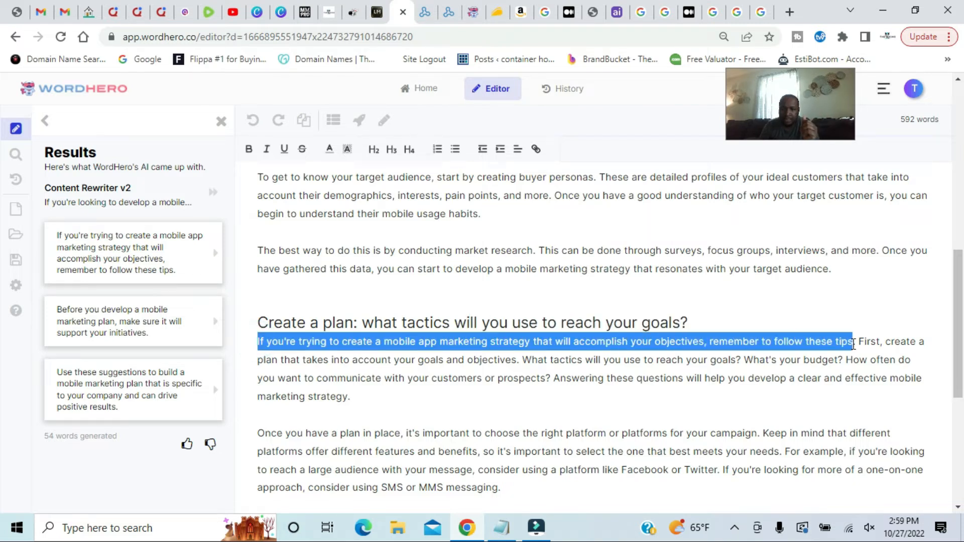
right_click(844, 342)
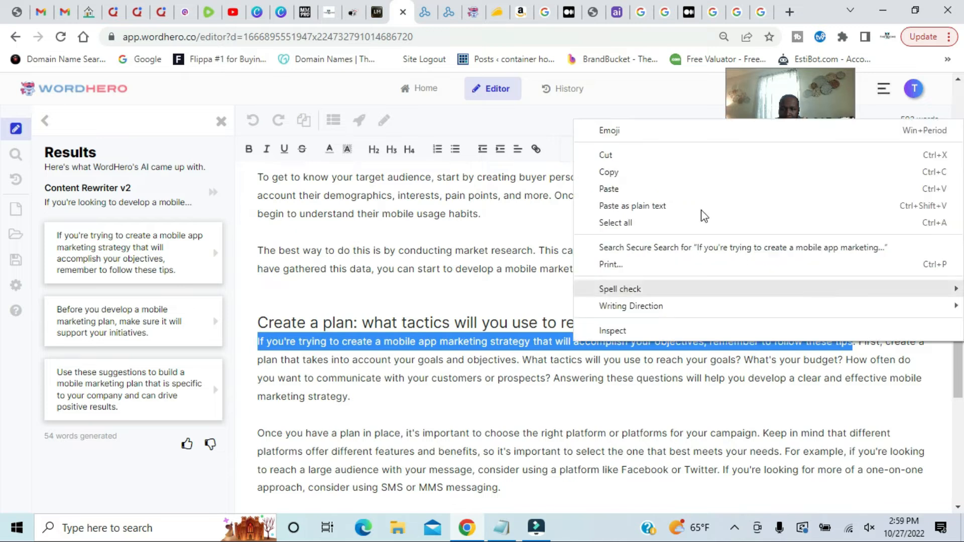
left_click(677, 166)
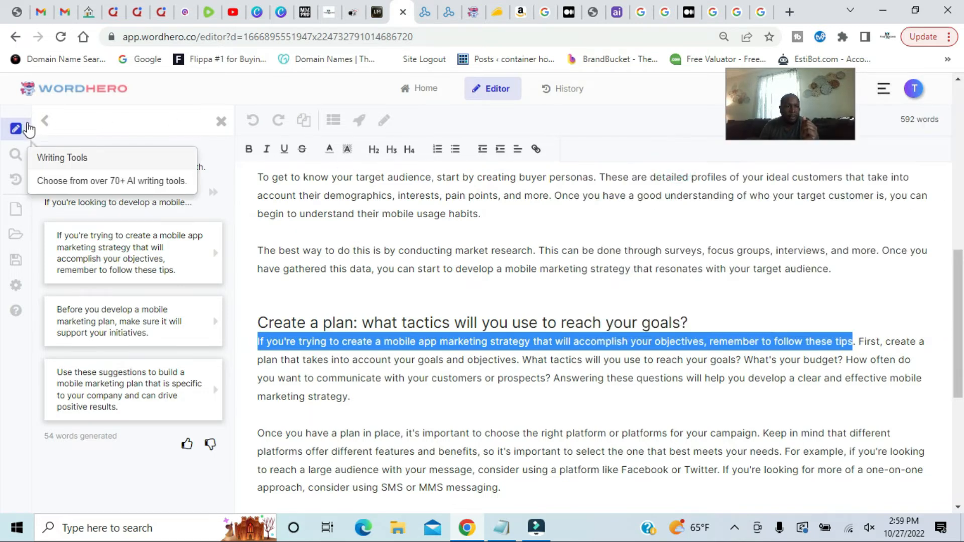
left_click(44, 120)
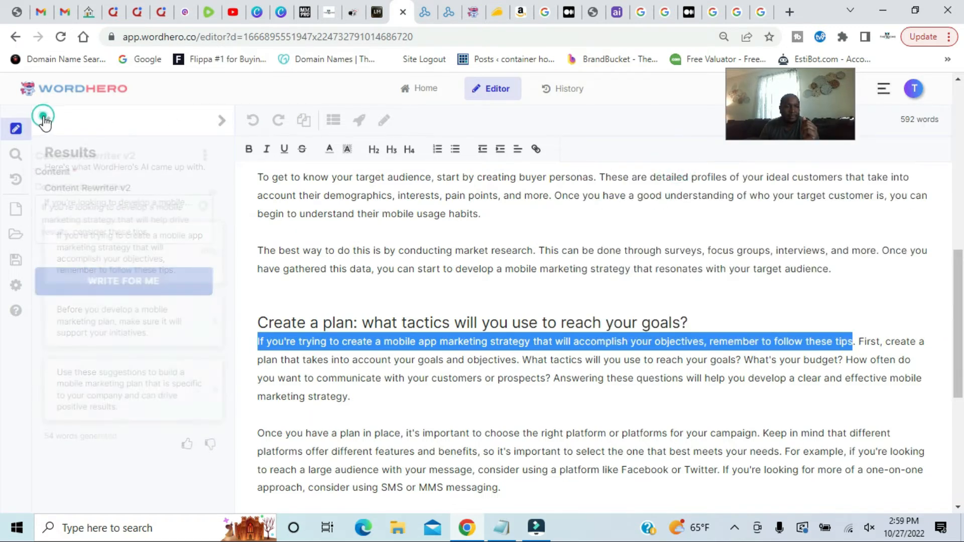
left_click(209, 205)
right_click(158, 212)
left_click(196, 323)
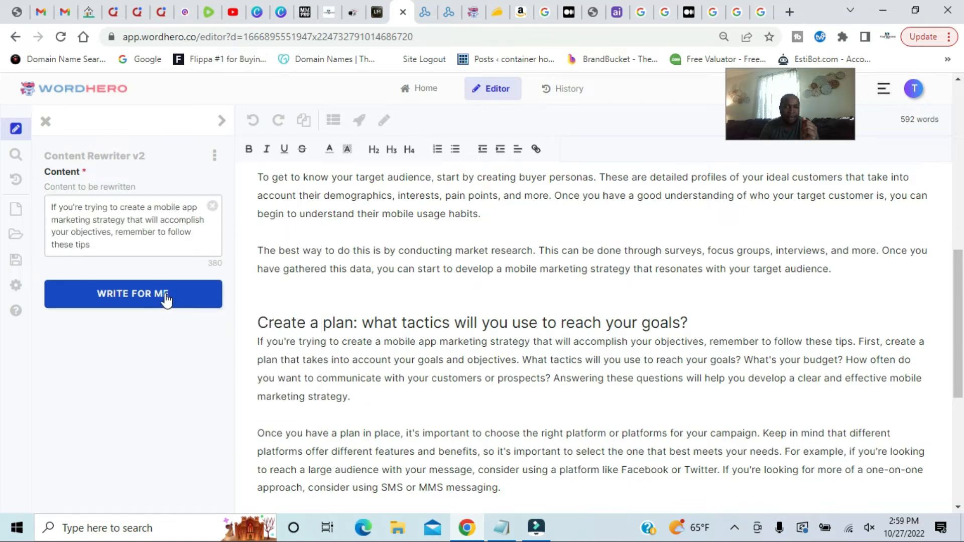
left_click(165, 295)
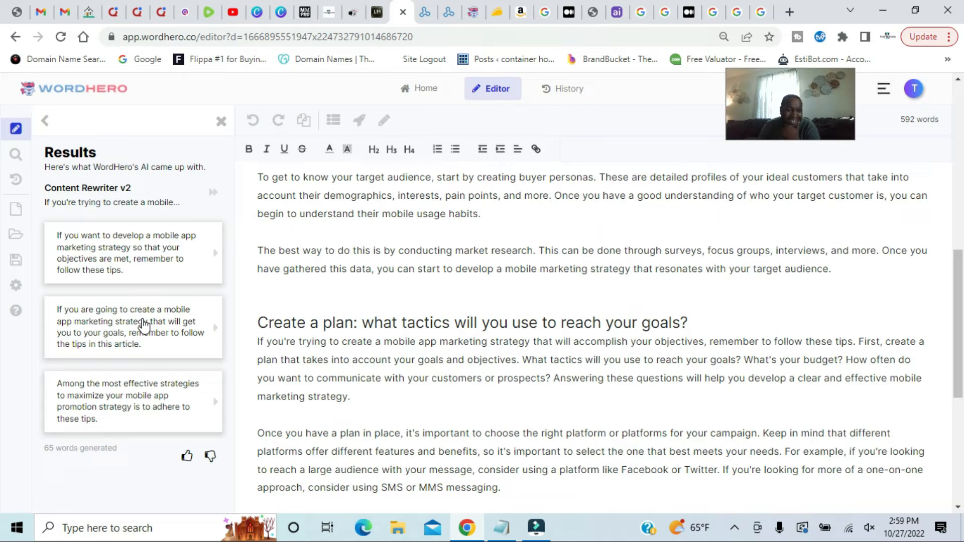
Step: Replace the "Create a plan" section's opening sentence with the rewrite beginning "Among the most effective strategies to maximize your mobile app promotion strategy"
left_click(148, 384)
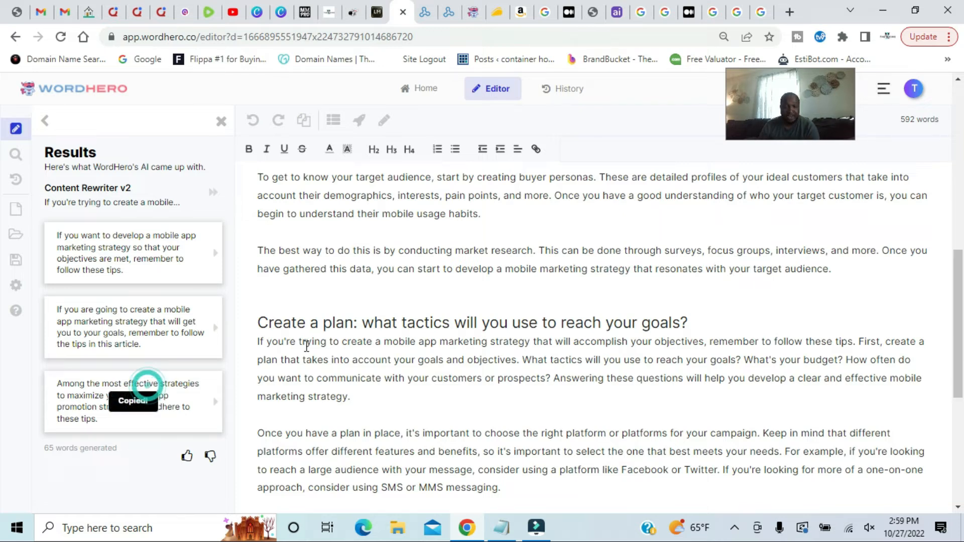
left_click(476, 368)
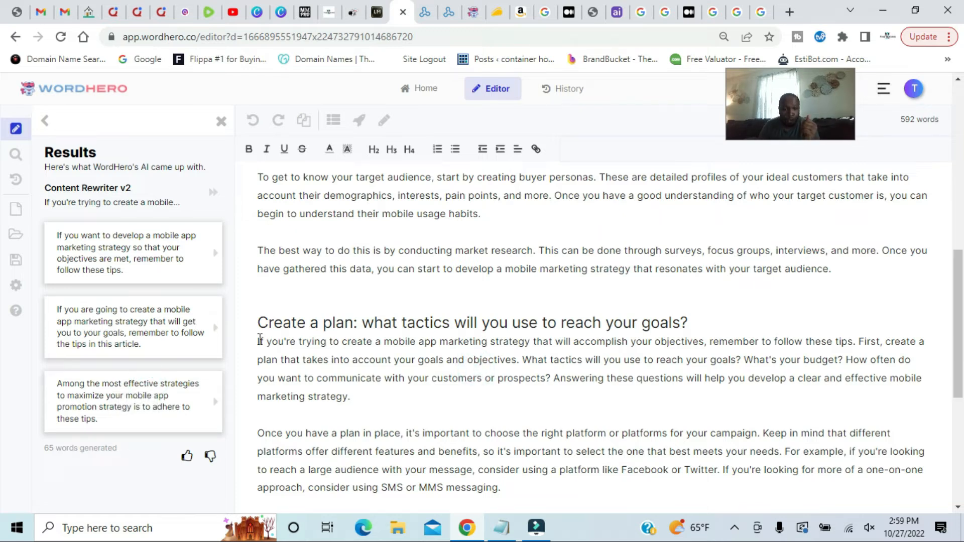
left_click_drag(259, 342, 848, 341)
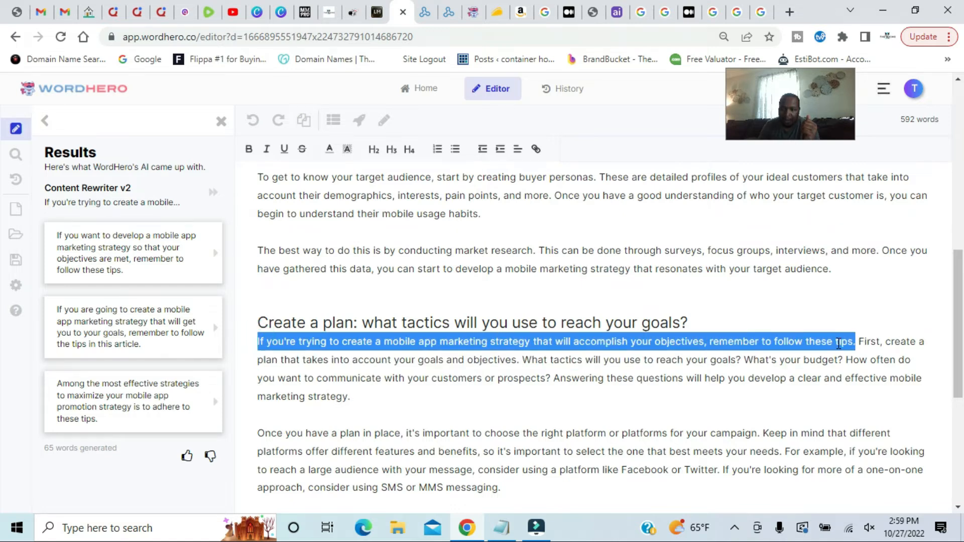
right_click(835, 343)
left_click(706, 196)
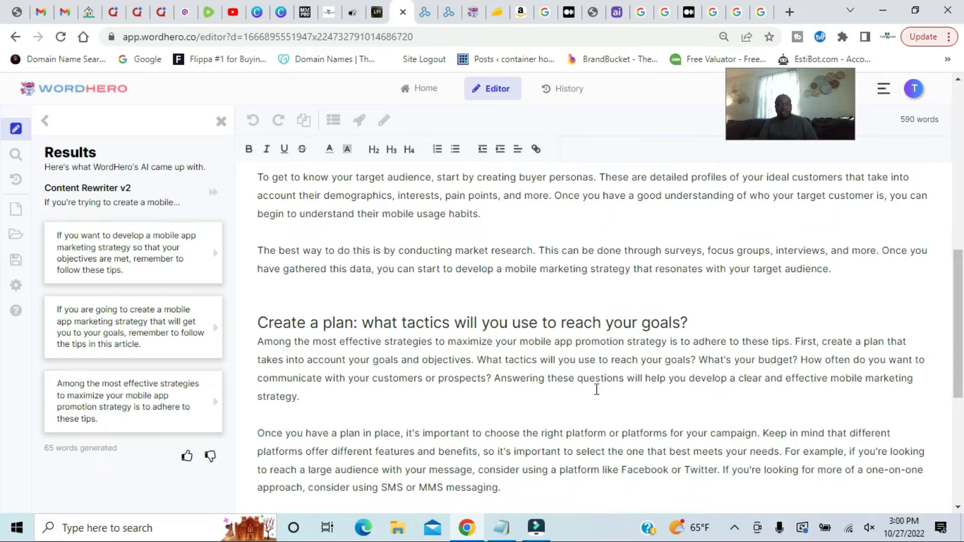
Step: Split the "Create a plan" section into shorter paragraphs after "What's your budget?" and after "the one that best meets your needs."
scroll(596, 387, "down", 1)
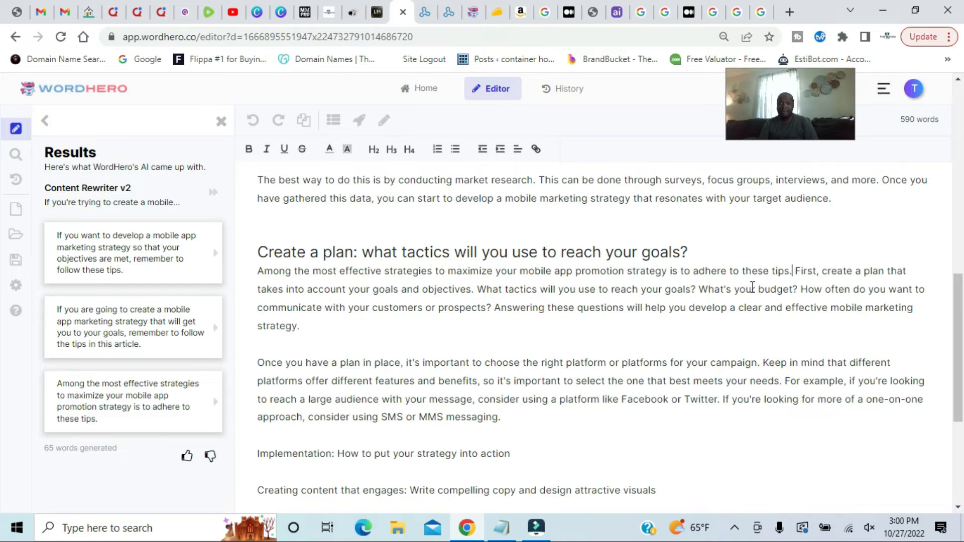
left_click(802, 285)
key("Return")
key("Return")
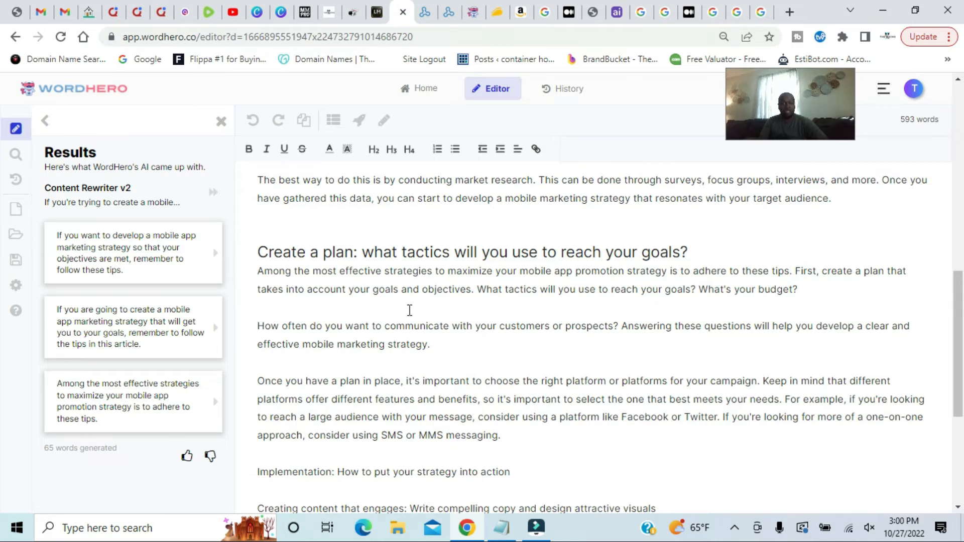
scroll(411, 309, "down", 3)
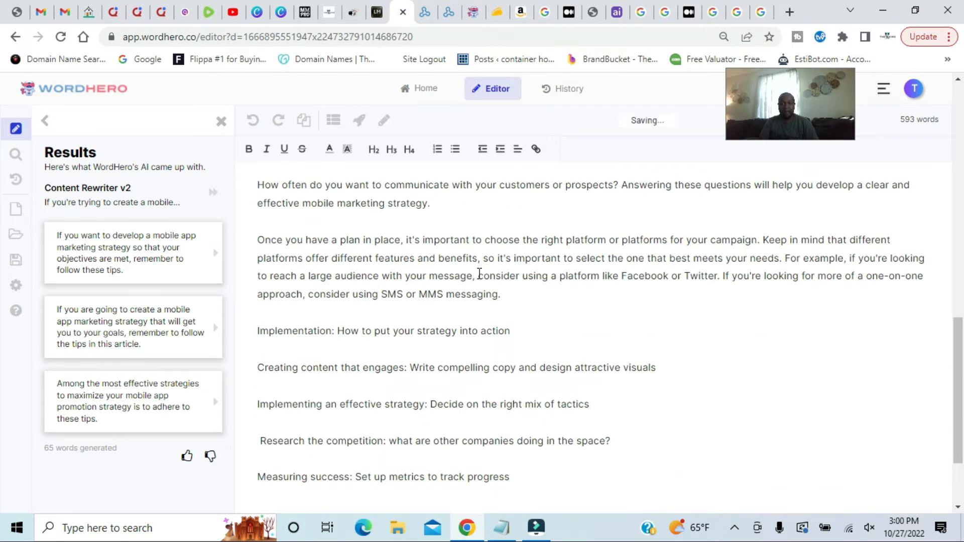
left_click(786, 258)
key("Return")
key("Return")
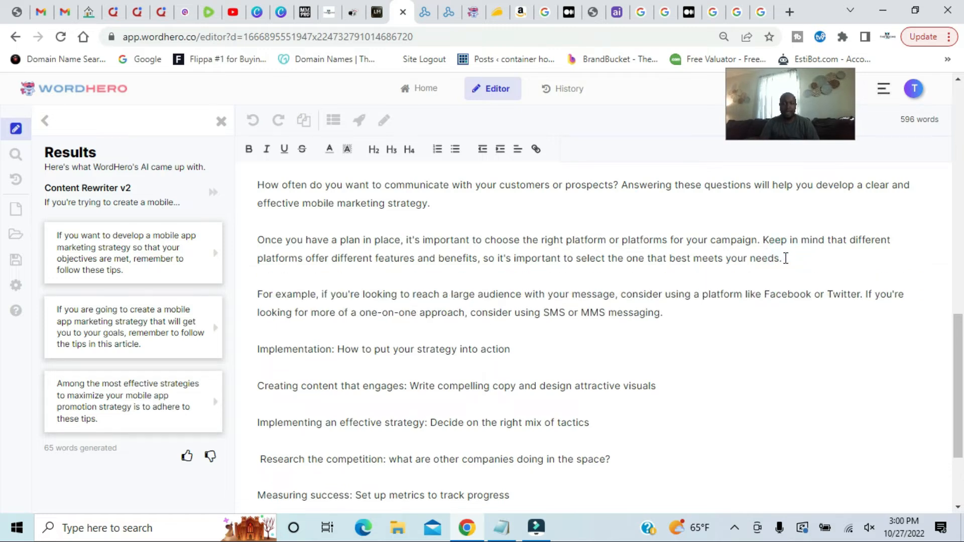
Step: Have the AI write text directly below the "Implementation: How to put your strategy into action" line, and delete the generated text
scroll(573, 325, "up", 2)
scroll(574, 326, "down", 2)
left_click_drag(258, 345, 542, 347)
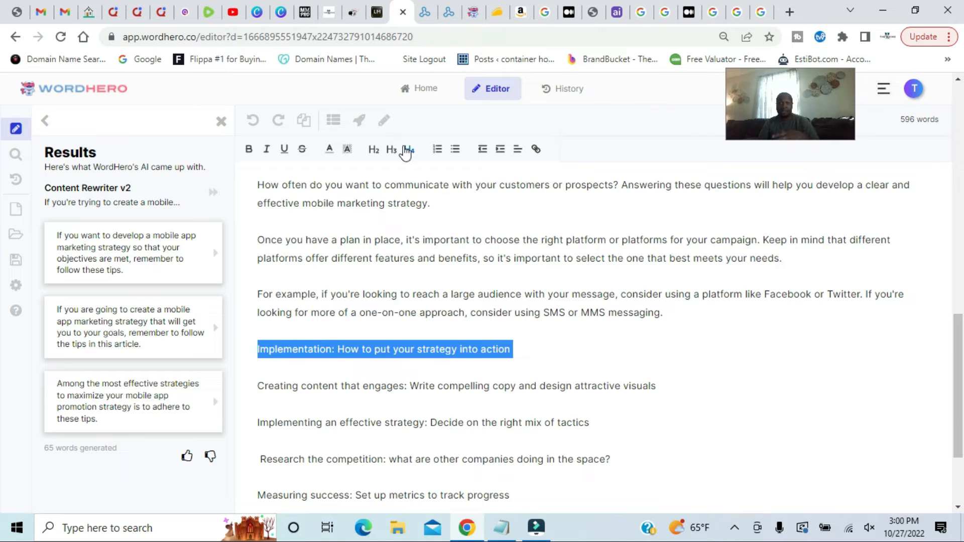
left_click(366, 120)
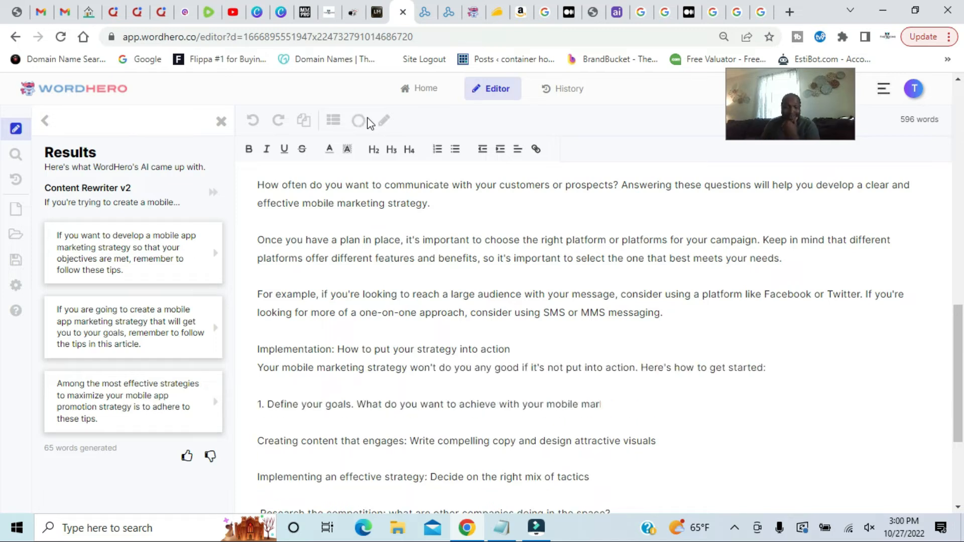
scroll(396, 407, "down", 3)
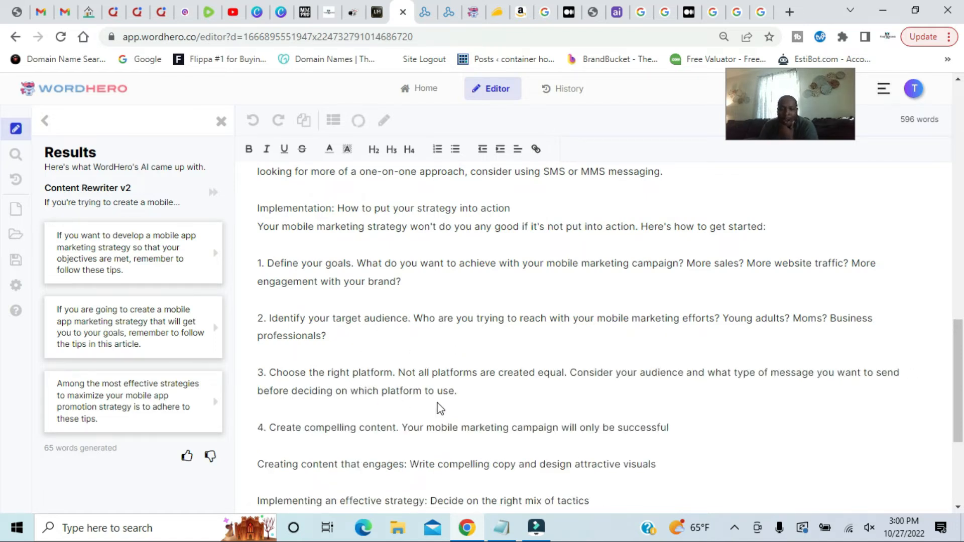
scroll(446, 358, "down", 1)
scroll(447, 358, "down", 10)
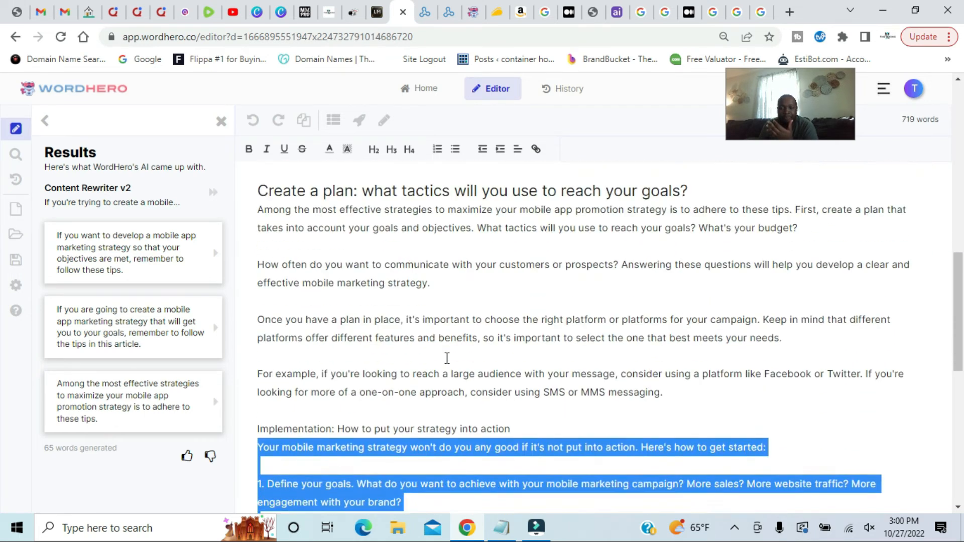
scroll(446, 358, "down", 2)
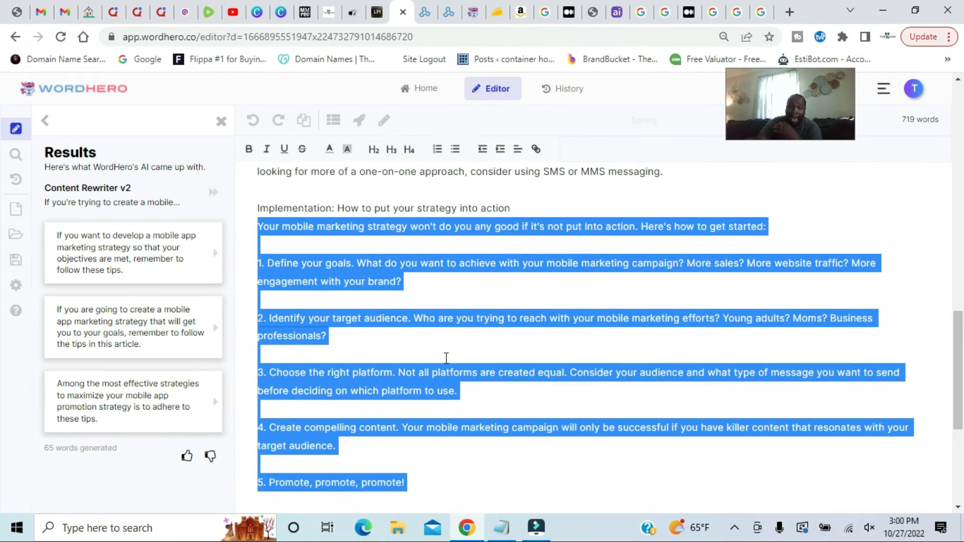
key("BackSpace")
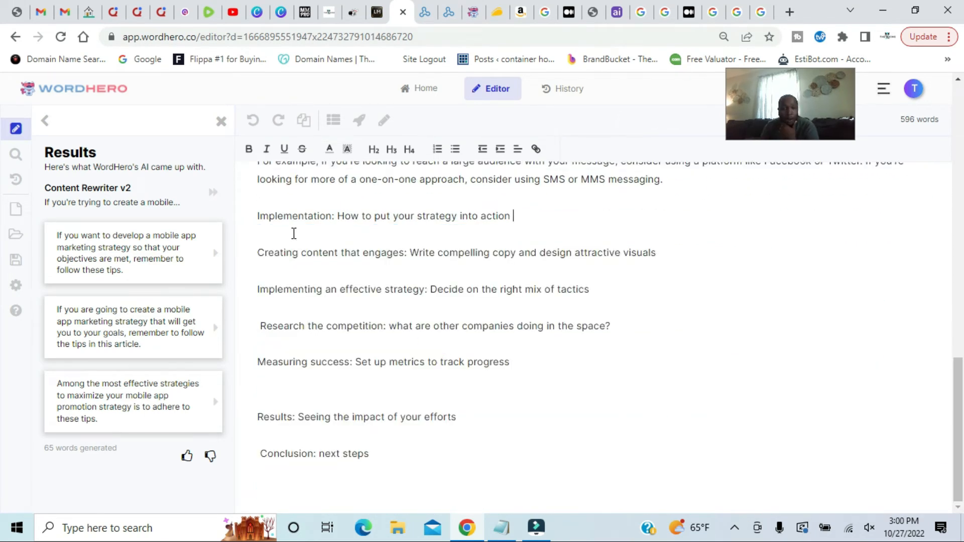
Step: Generate text with Blog Paragraphs using the short description "implementation: How to put your strategy into action"
left_click(45, 122)
left_click(45, 122)
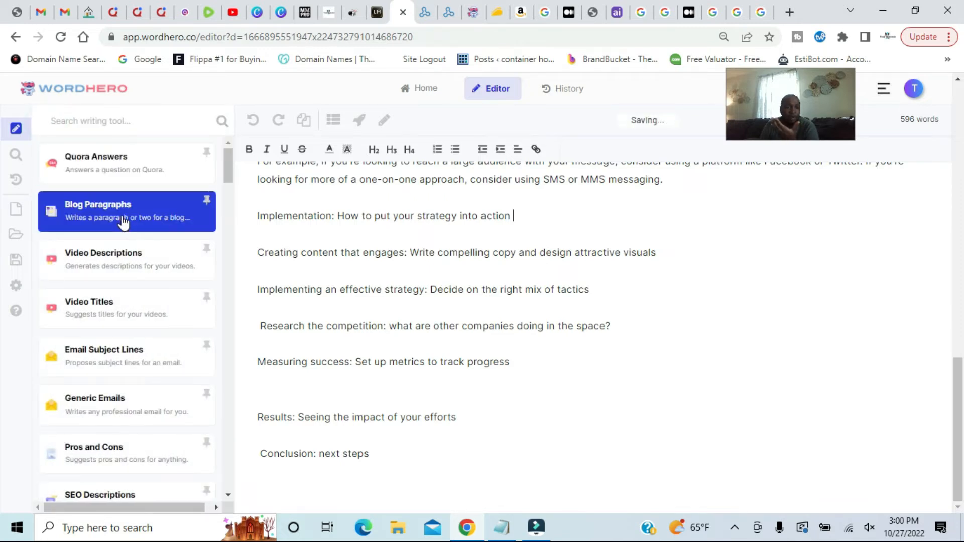
left_click(121, 216)
left_click_drag(261, 213, 512, 216)
right_click(502, 219)
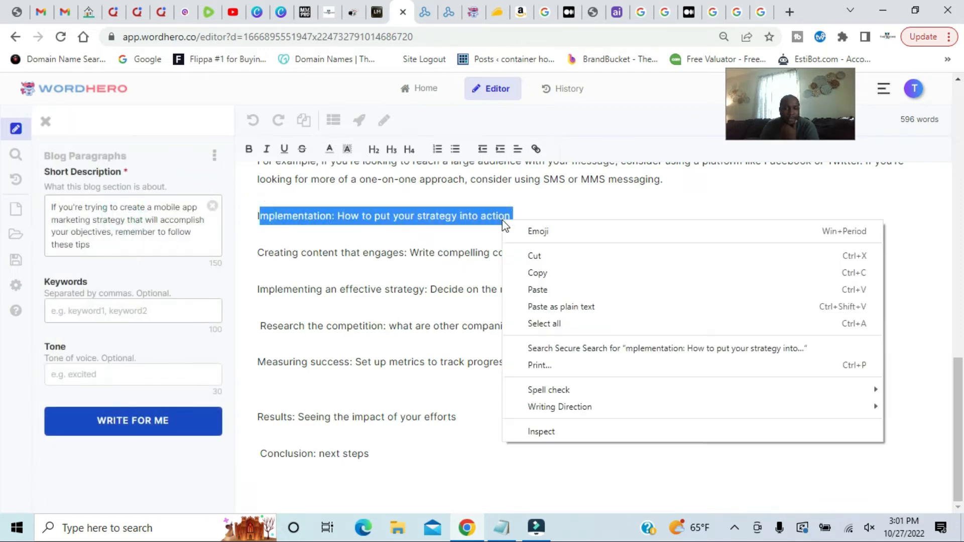
left_click(551, 276)
left_click(212, 206)
right_click(154, 207)
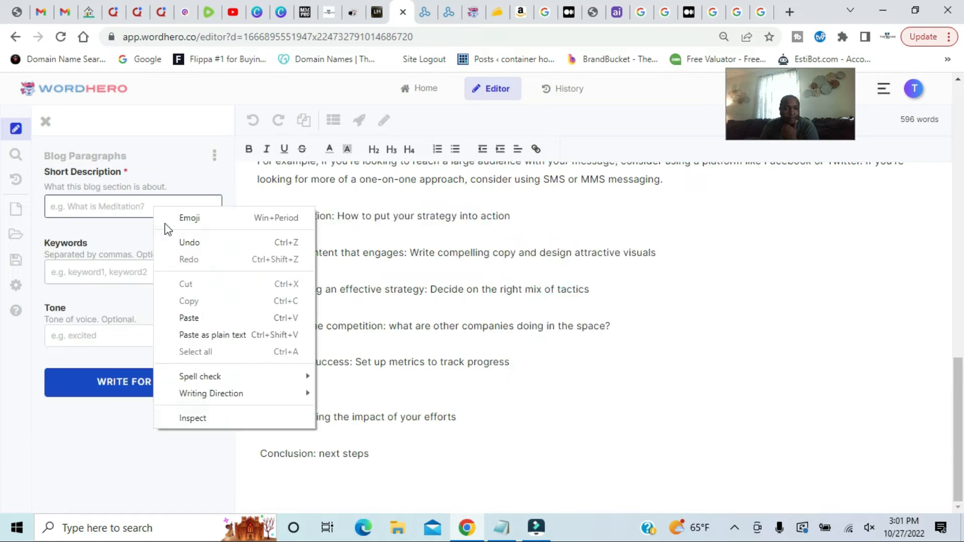
left_click(209, 318)
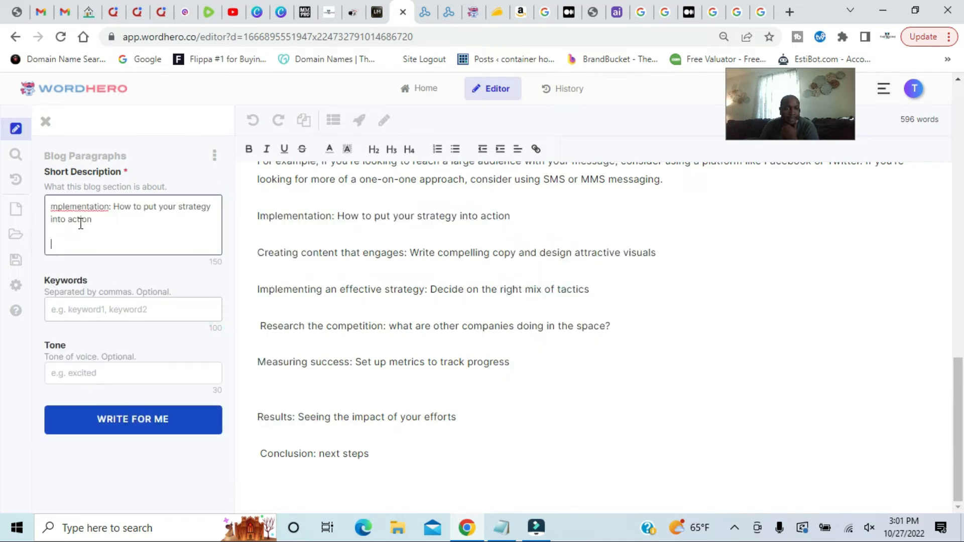
left_click(50, 206)
type("i")
left_click(158, 419)
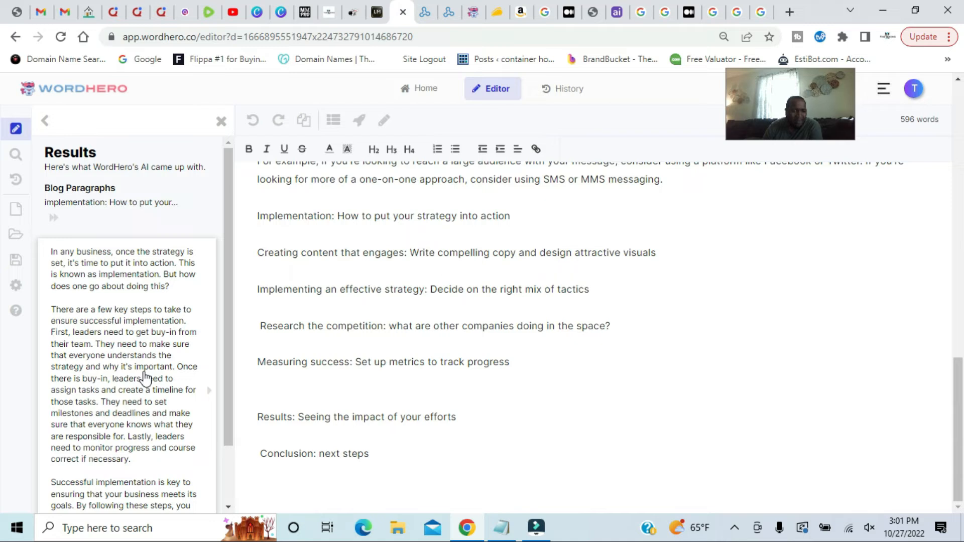
Step: Review the generated paragraphs, generate a new version from the same description, and copy the text beginning "When it comes to putting your business strategy into action"
scroll(145, 376, "down", 2)
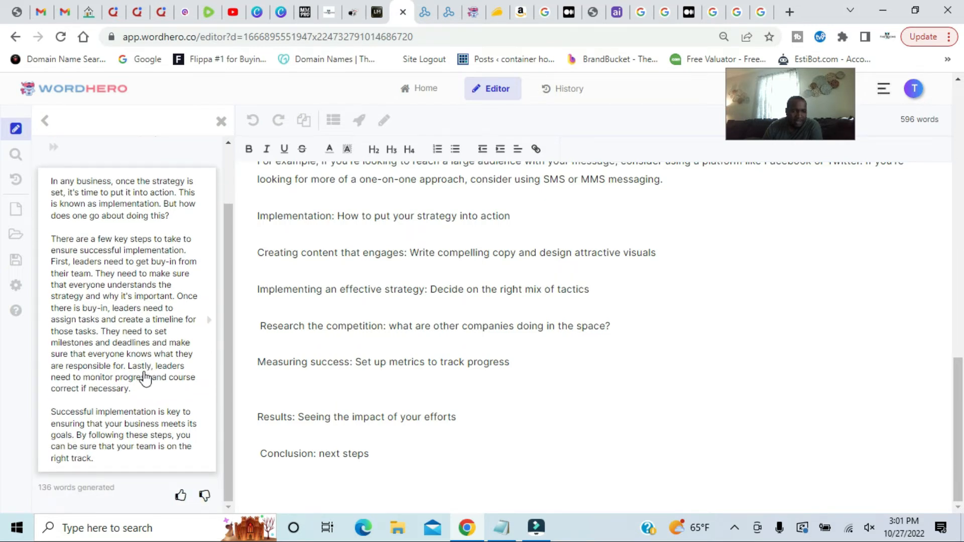
scroll(145, 377, "up", 5)
left_click(45, 120)
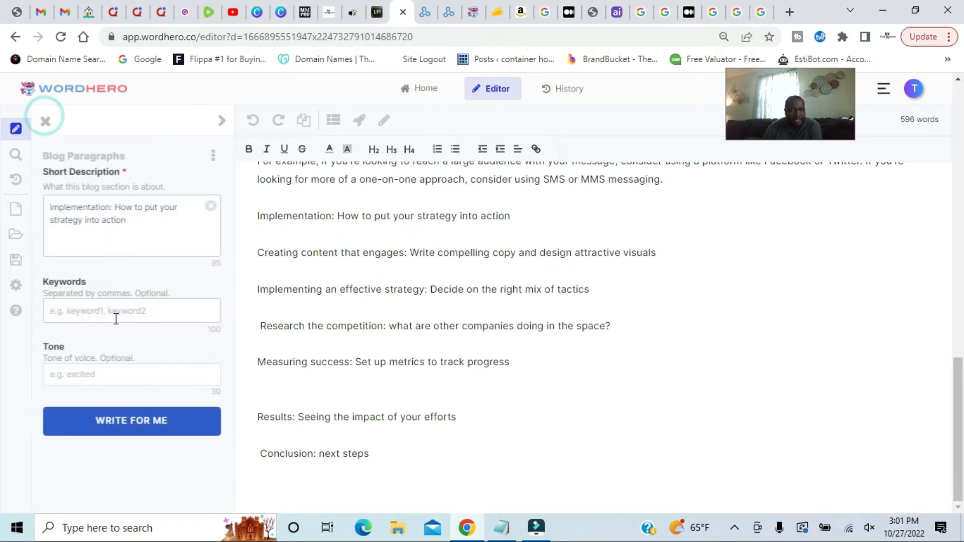
left_click(167, 418)
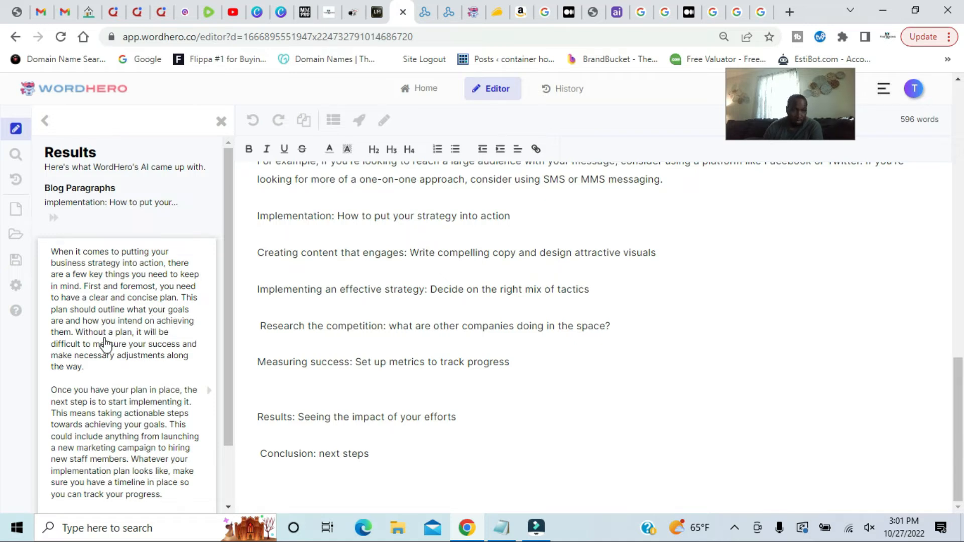
scroll(97, 424, "down", 1)
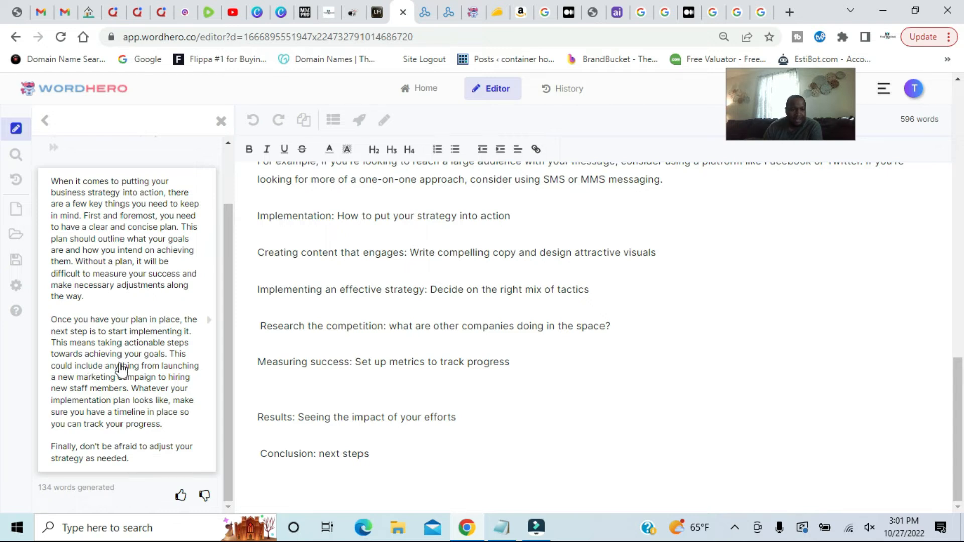
left_click(113, 249)
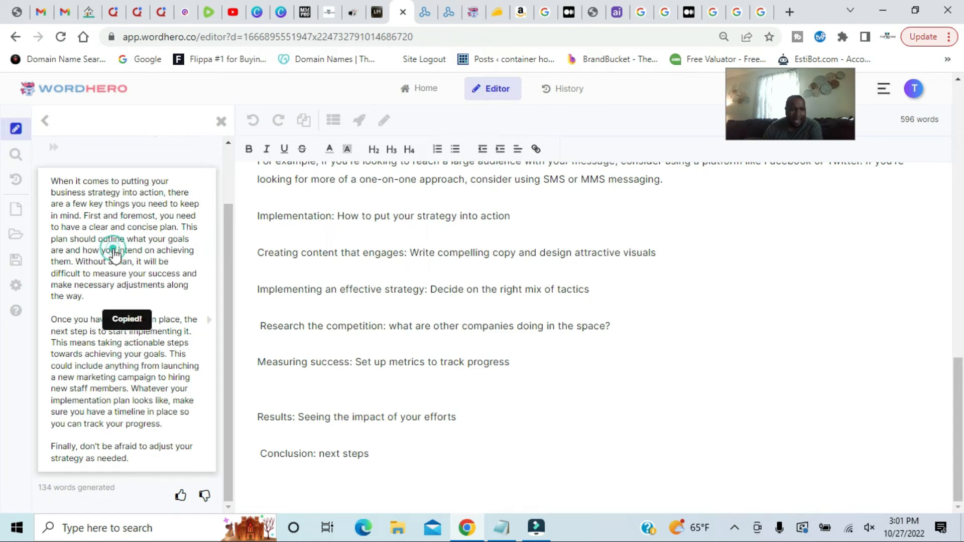
Step: Have Content Rewriter v2 rewrite the copied implementation text in place of its previous content
left_click(48, 123)
left_click(47, 123)
scroll(126, 266, "down", 9)
left_click(132, 297)
left_click(211, 210)
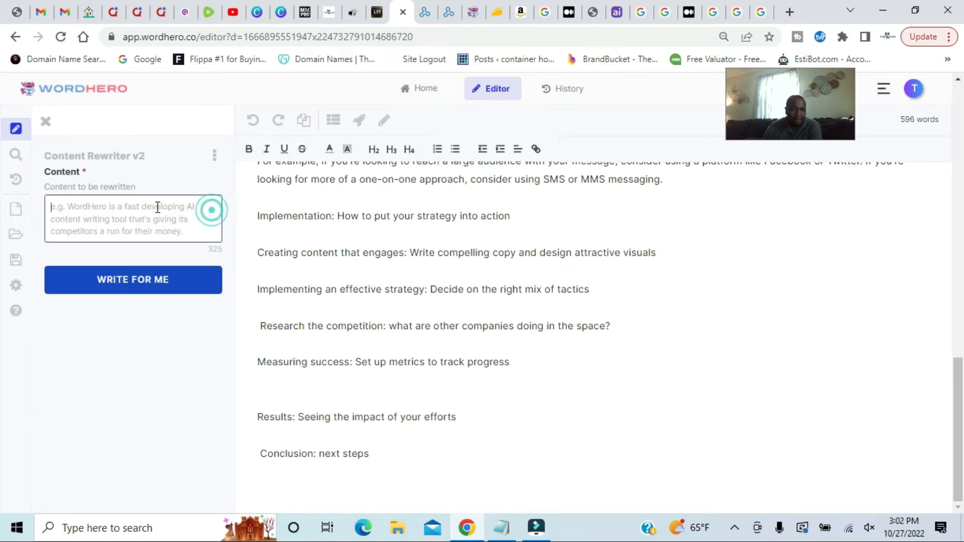
right_click(158, 208)
left_click(197, 319)
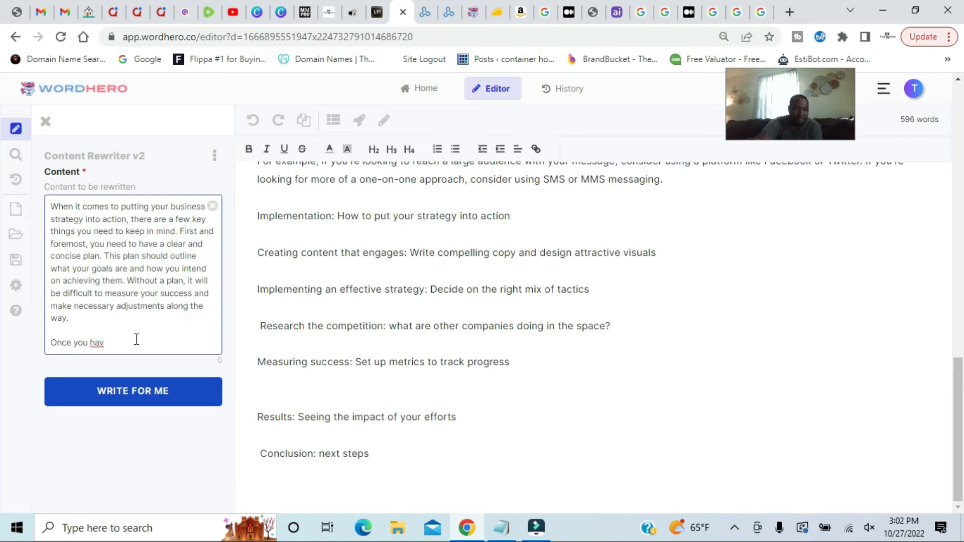
left_click(147, 400)
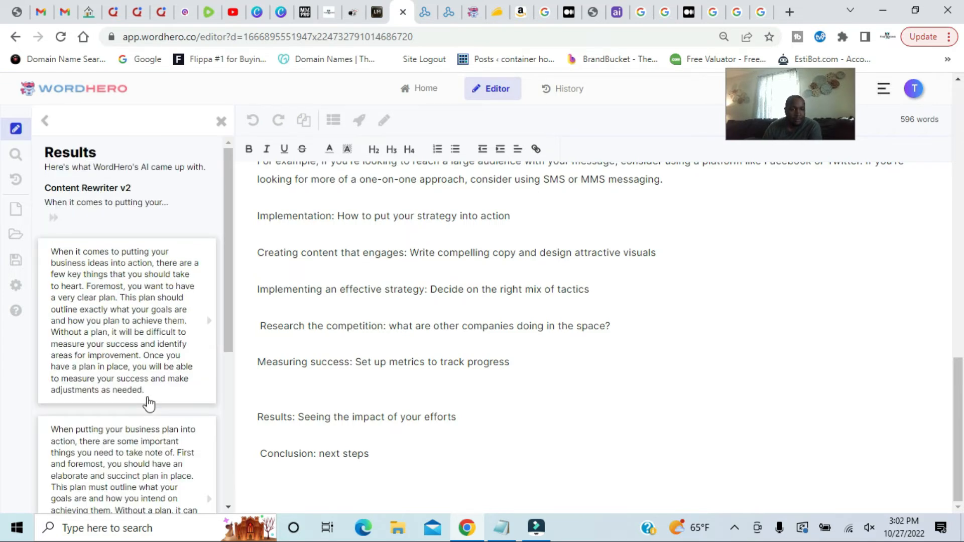
Step: Insert the rewrite beginning "The first thing that you need to do when putting your business into motion" below the "Implementation" line
scroll(148, 403, "down", 5)
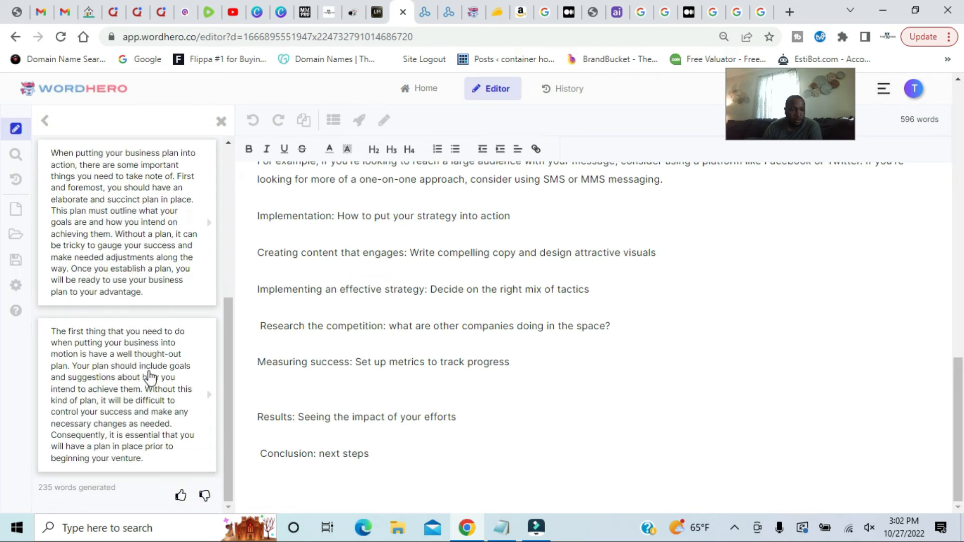
left_click(129, 418)
left_click(533, 216)
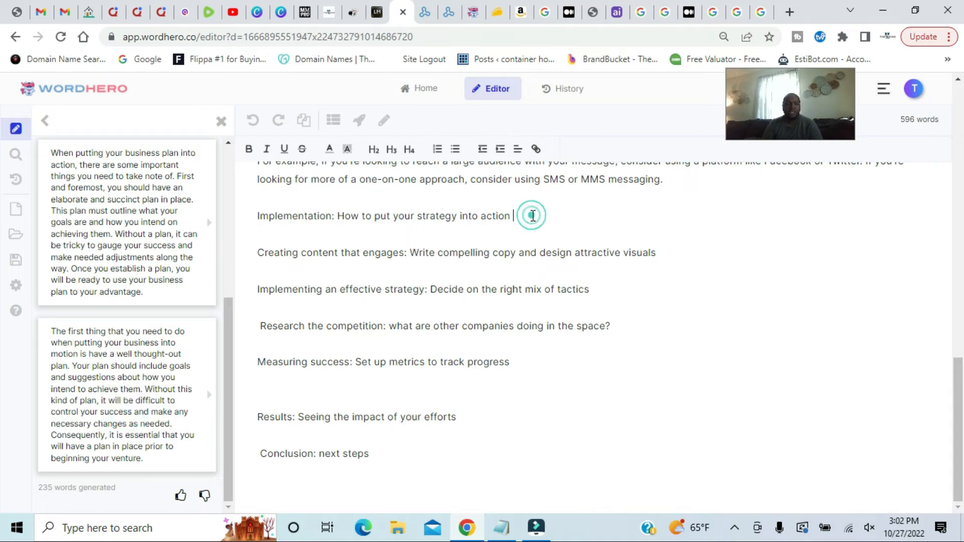
key("Return")
key("ctrl+v")
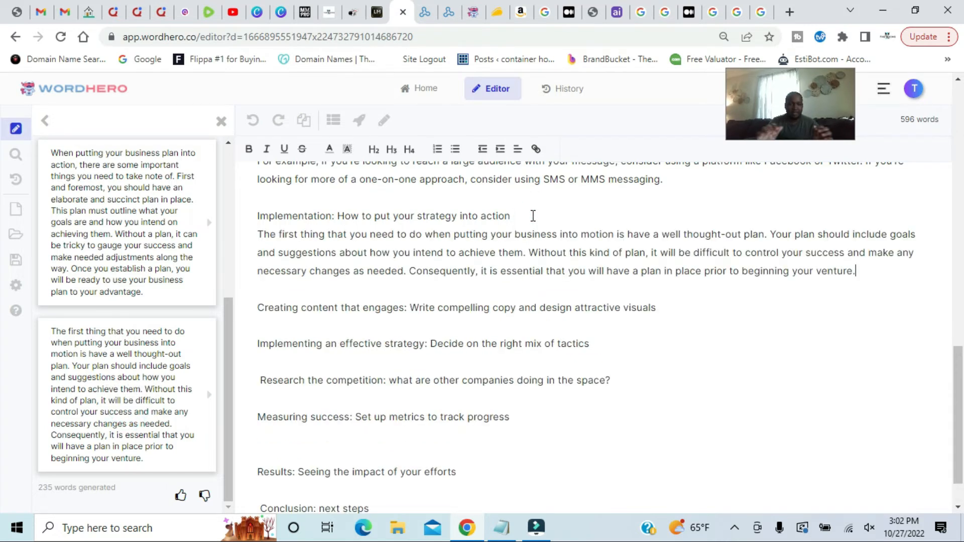
Step: Format the "Implementation: How to put your strategy into action" line as an H2 heading
scroll(428, 288, "up", 1)
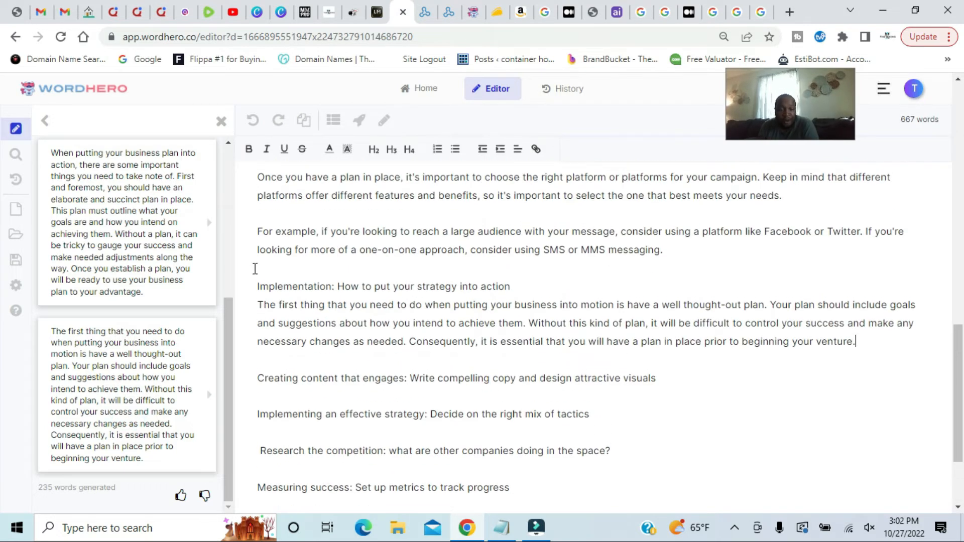
scroll(277, 277, "up", 3)
scroll(383, 257, "down", 3)
left_click_drag(259, 286, 521, 286)
left_click(372, 150)
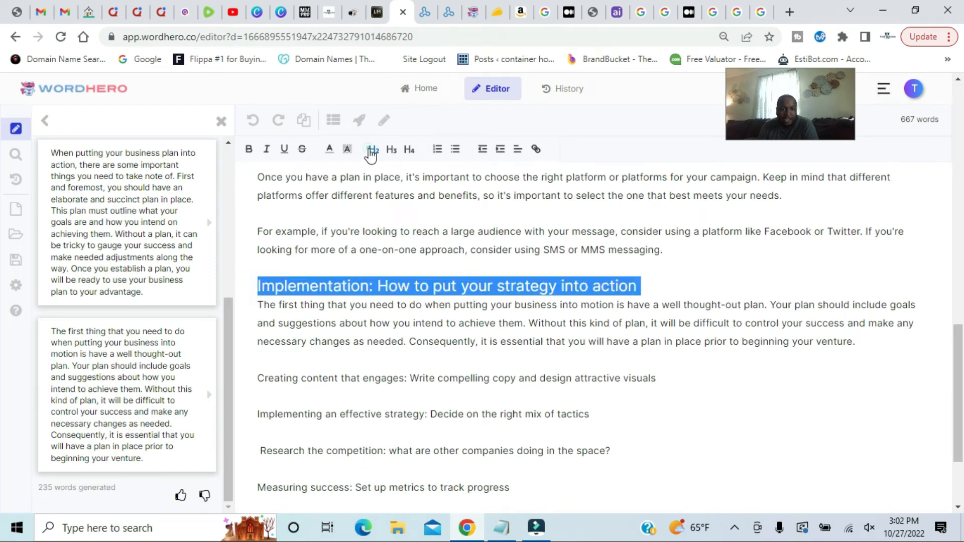
left_click(426, 396)
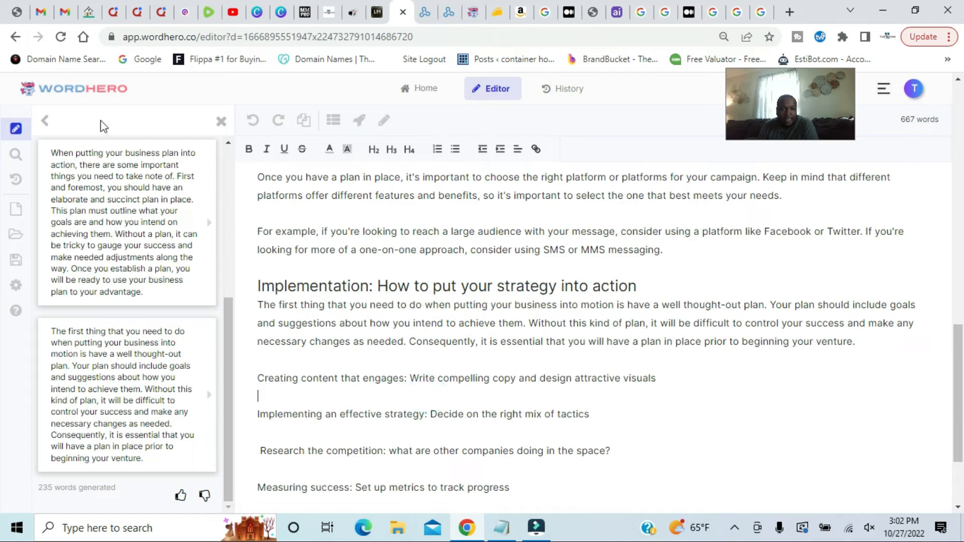
Step: Leave the rewriter, copy the "Creating content that engages" line, and open the Blog Paragraphs tool with its short description cleared
left_click(47, 122)
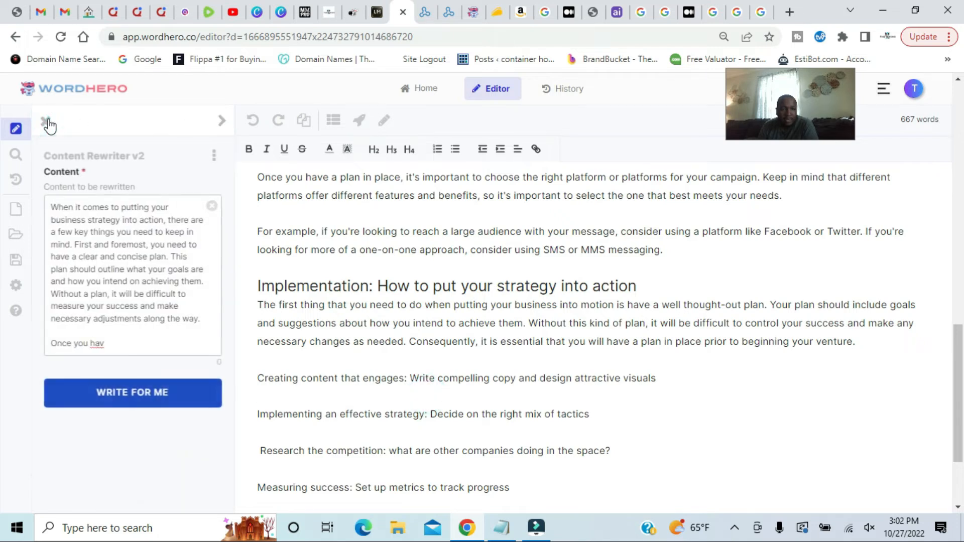
left_click(48, 124)
left_click_drag(259, 378, 666, 376)
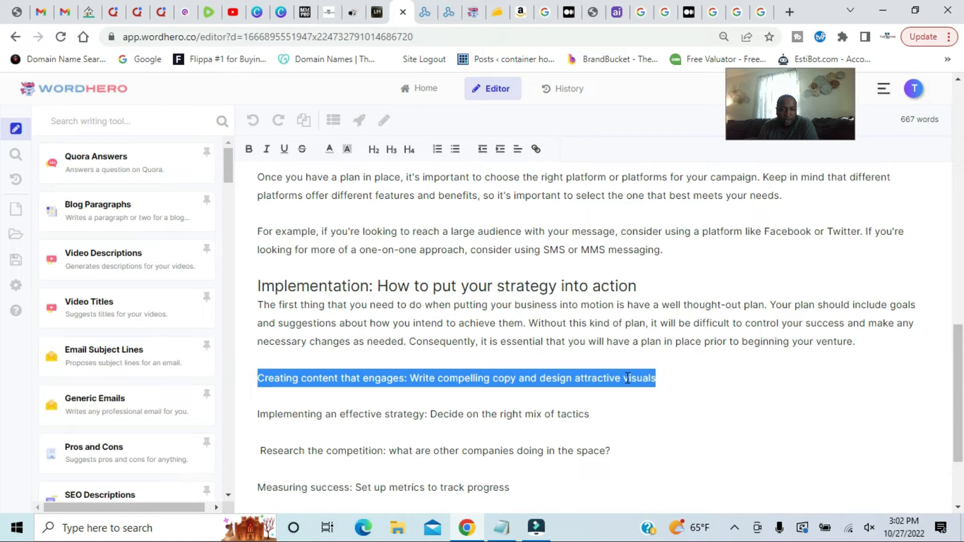
right_click(628, 378)
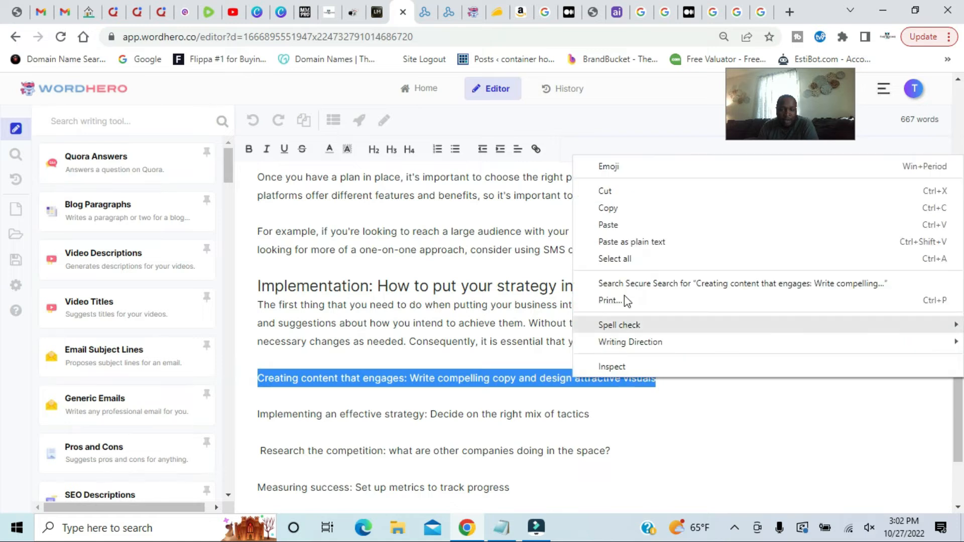
left_click(628, 220)
left_click(134, 212)
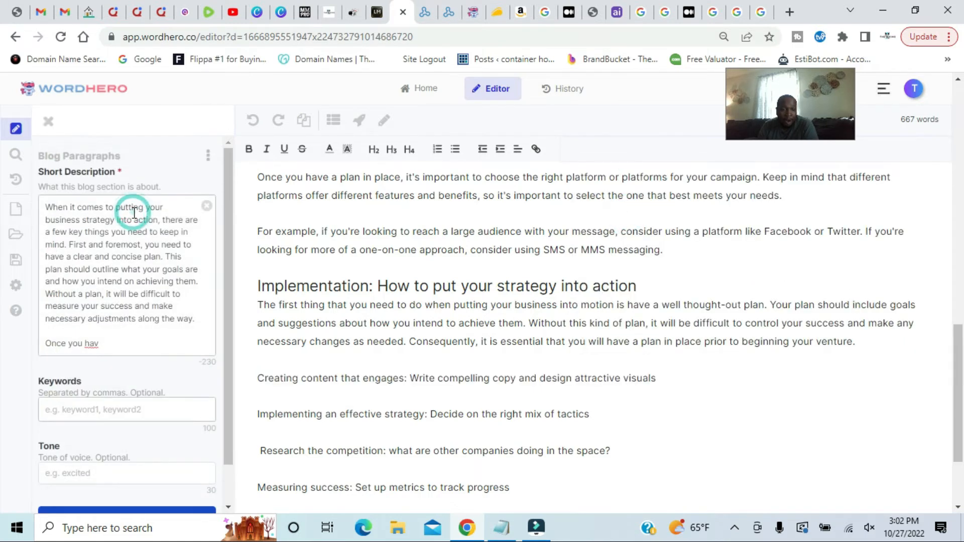
left_click(207, 206)
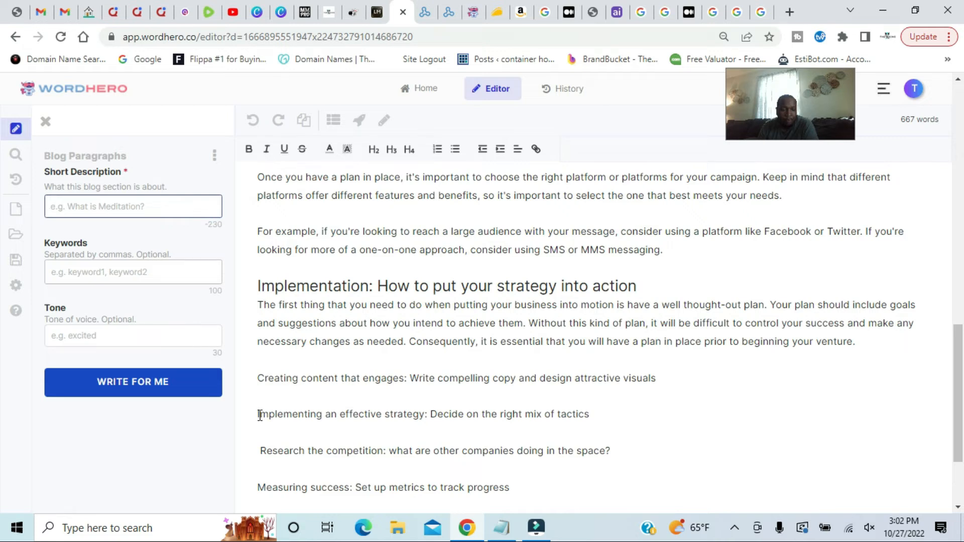
Step: Add a blank line below "Creating content that engages: Write compelling copy and design attractive visuals" and have the AI write the section from that line
left_click(257, 415)
key("Return")
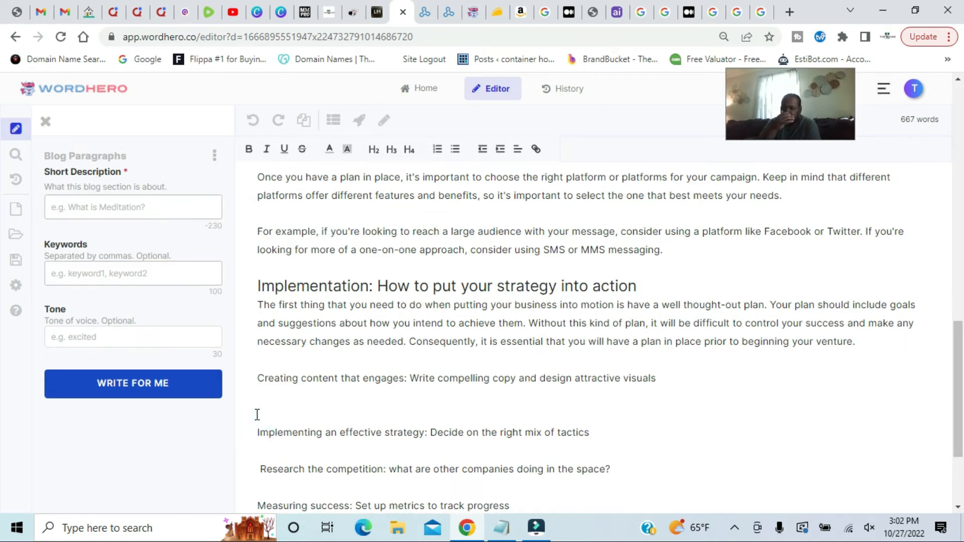
left_click_drag(259, 377, 682, 383)
left_click(358, 121)
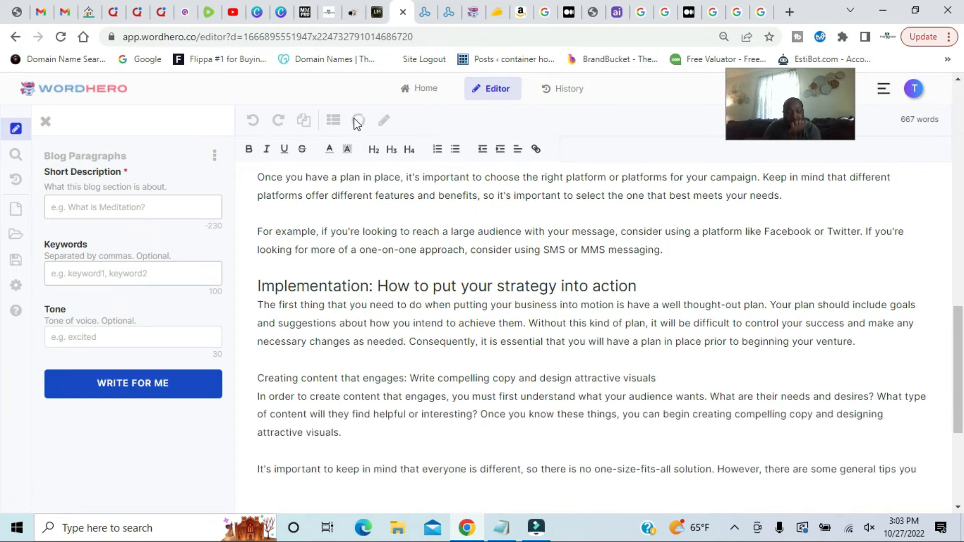
scroll(517, 341, "down", 4)
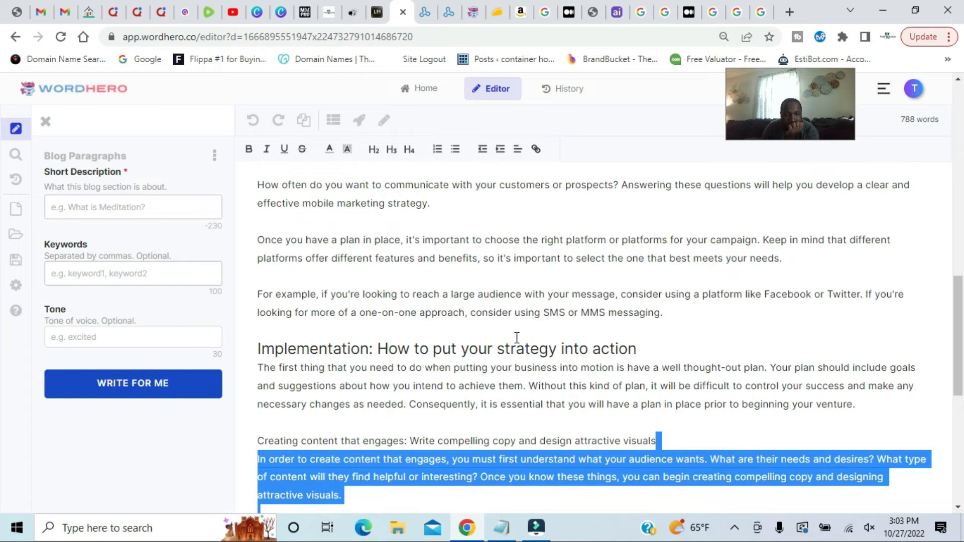
left_click(455, 367)
Step: Format the "Creating content that engages: Write compelling copy and design attractive visuals" line as an H2 heading
scroll(455, 367, "down", 1)
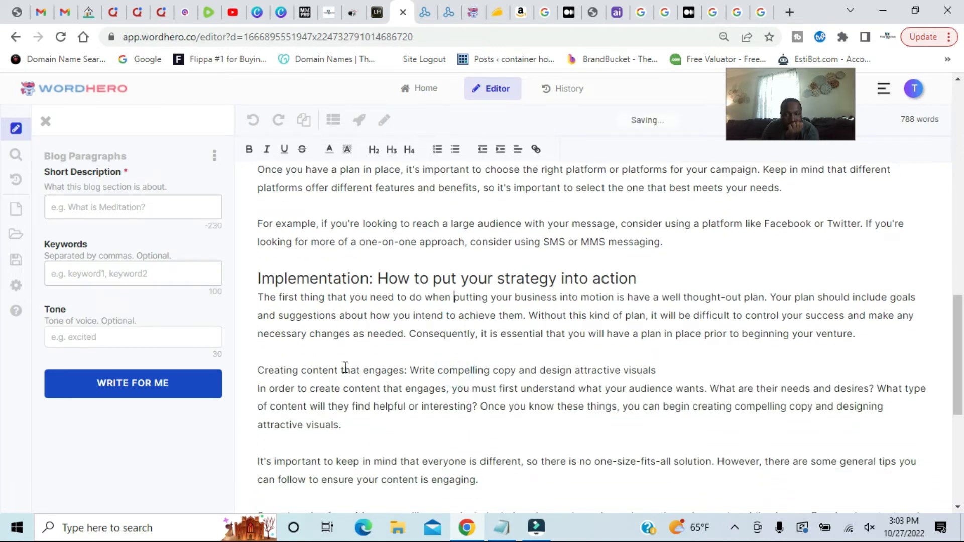
left_click_drag(259, 370, 656, 372)
left_click(373, 149)
left_click(496, 330)
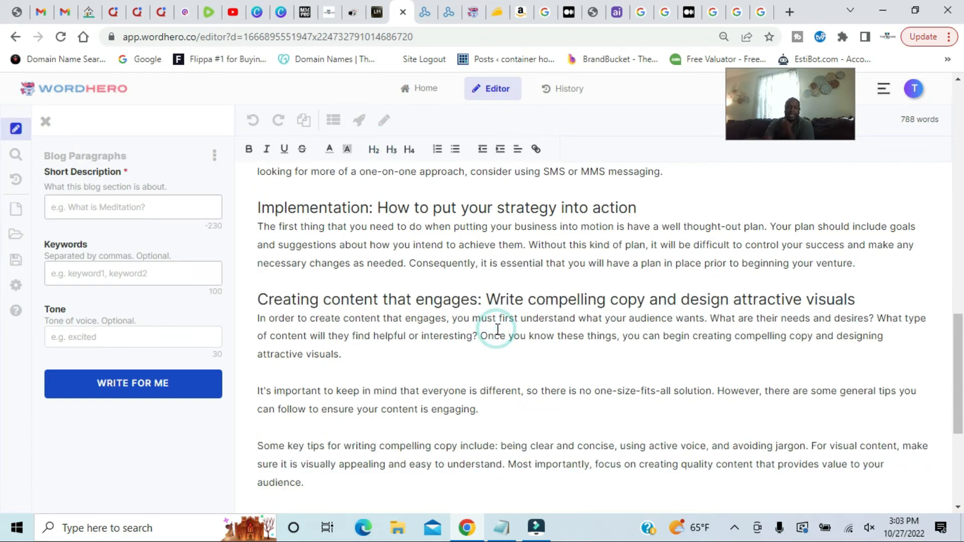
Step: Review the article from the numbered mobile marketing methods down to the section on creating engaging content
scroll(497, 329, "up", 15)
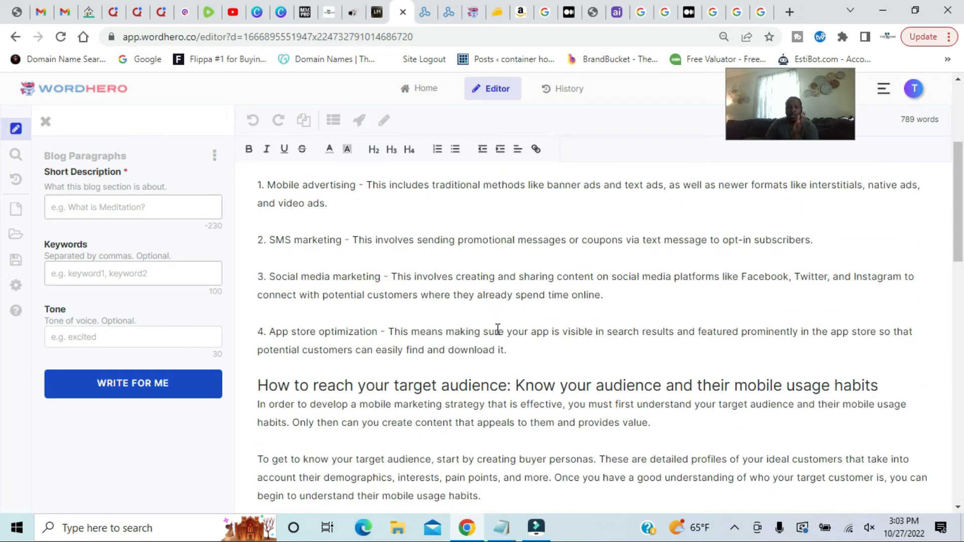
scroll(497, 329, "up", 5)
scroll(498, 329, "down", 5)
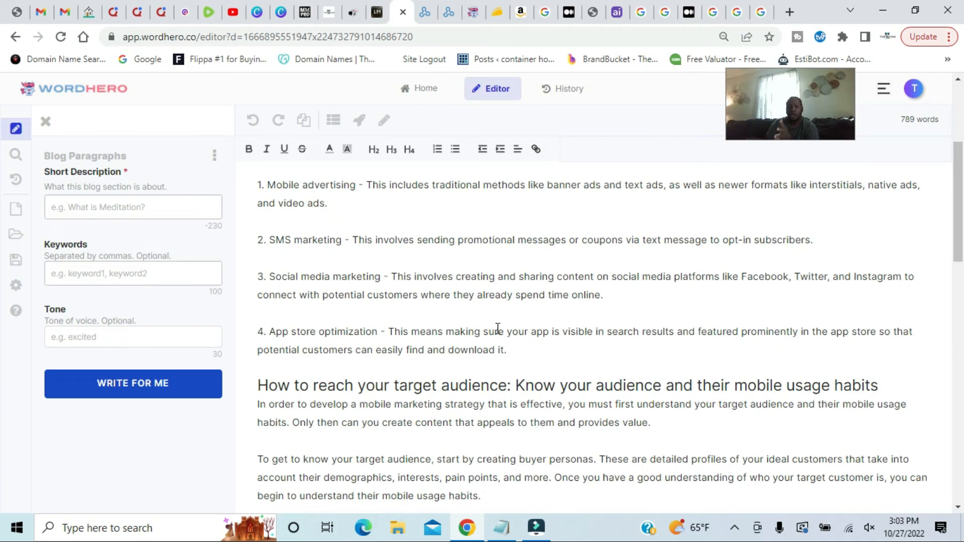
left_click(357, 204)
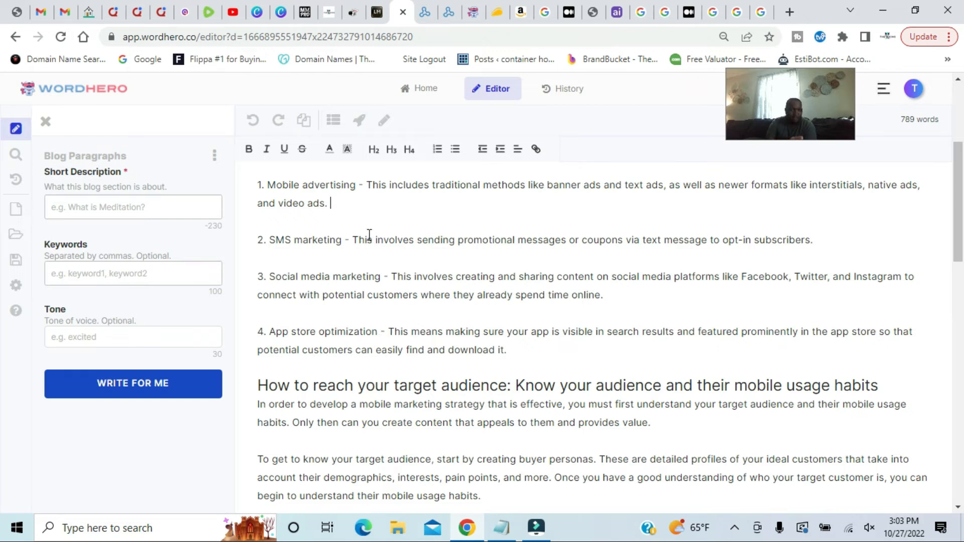
scroll(648, 332, "down", 8)
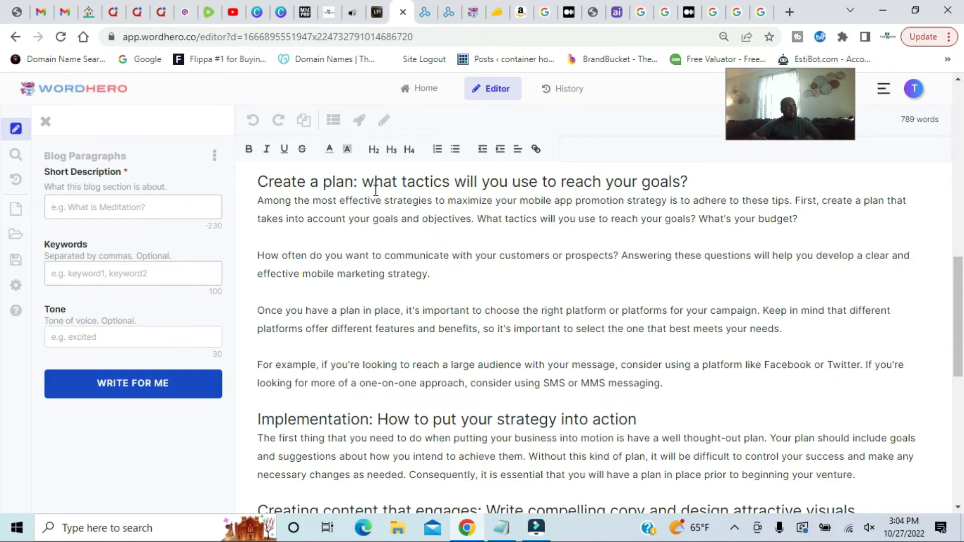
scroll(375, 190, "down", 3)
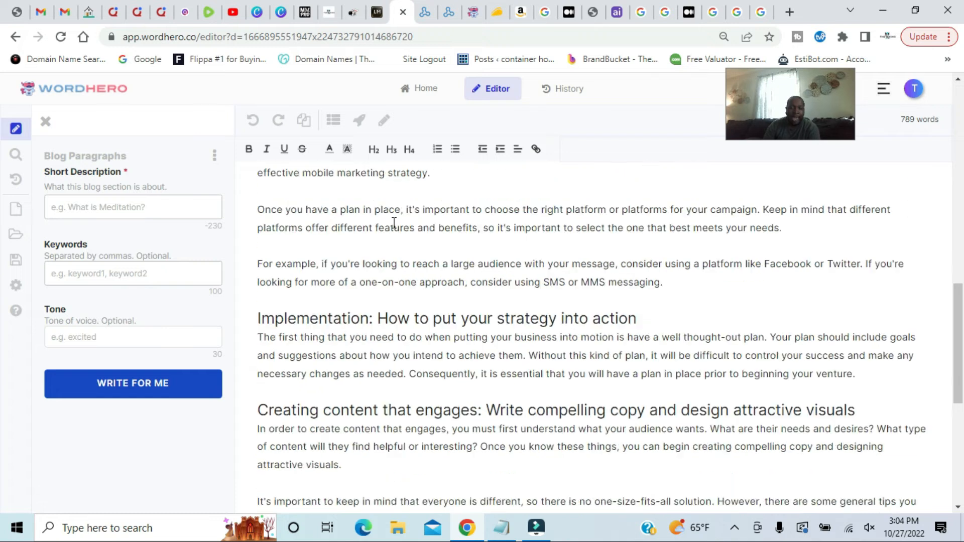
scroll(521, 346, "down", 3)
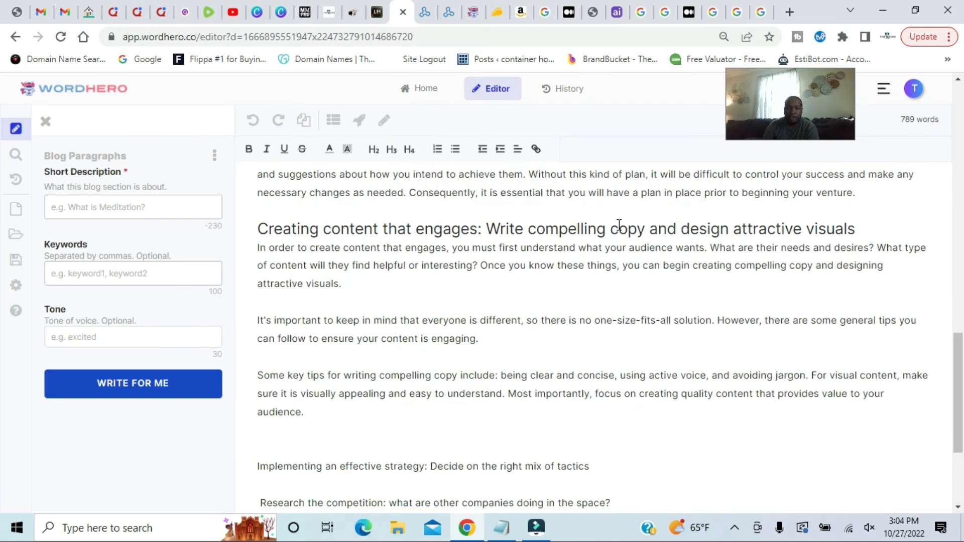
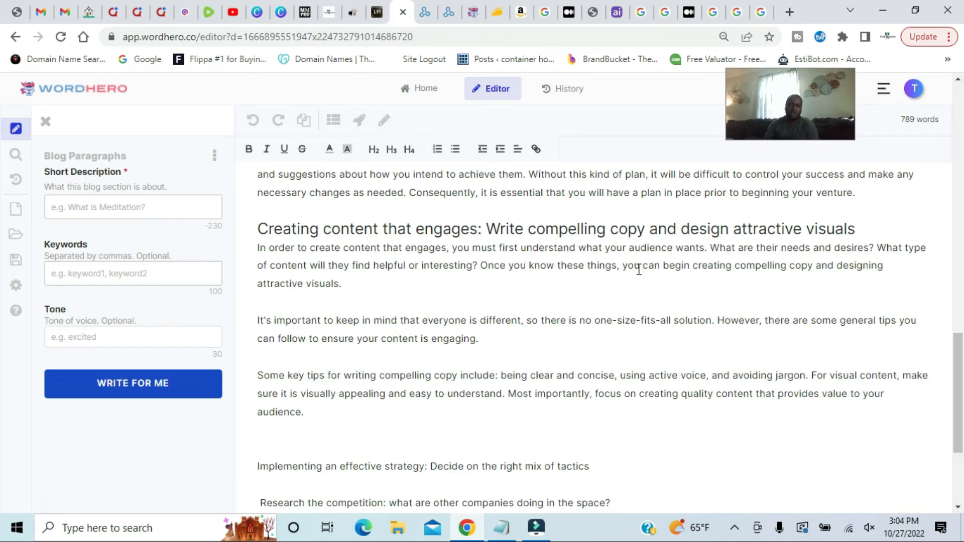
Step: Have the AI write paragraphs in the document from the "Implementing an effective strategy: Decide on the right mix of tactics" line
scroll(480, 332, "down", 3)
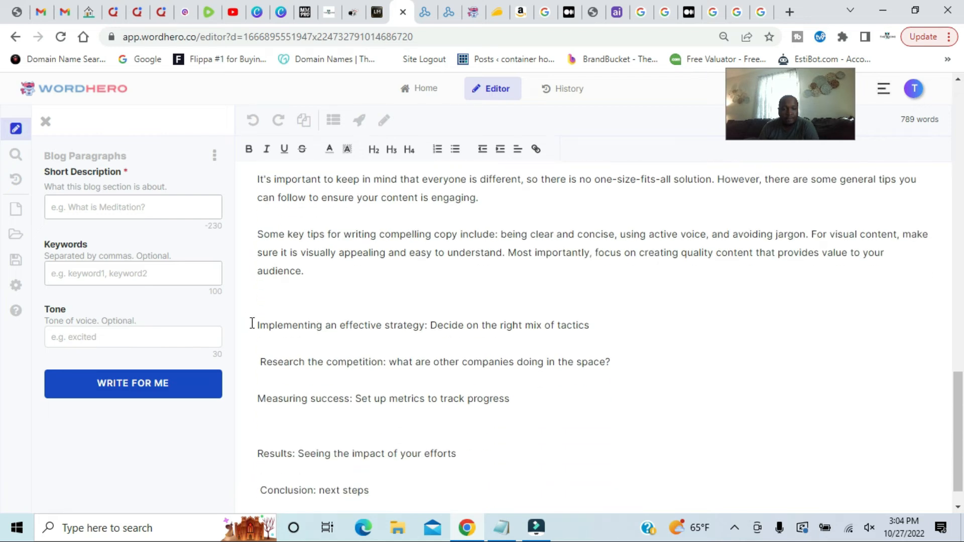
left_click_drag(260, 326, 613, 327)
left_click(358, 120)
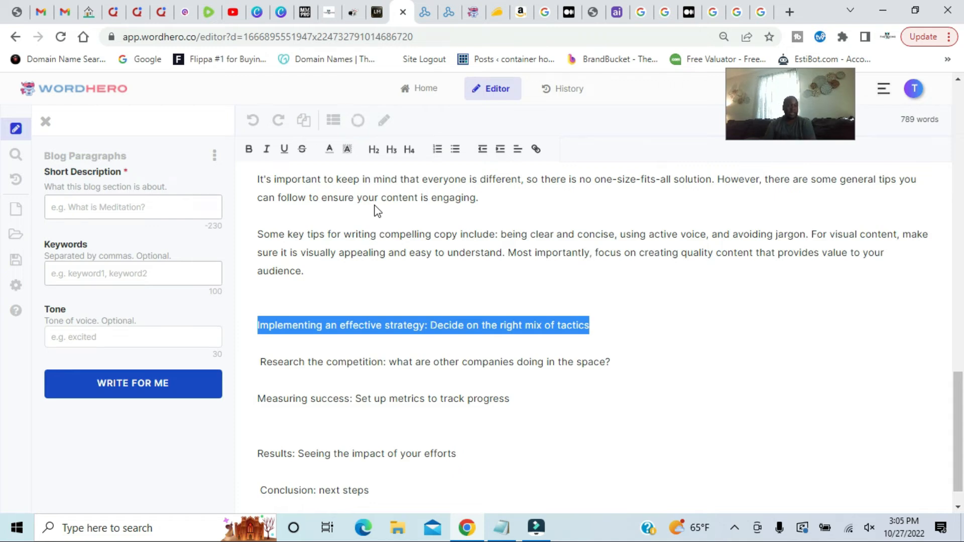
scroll(369, 259, "up", 4)
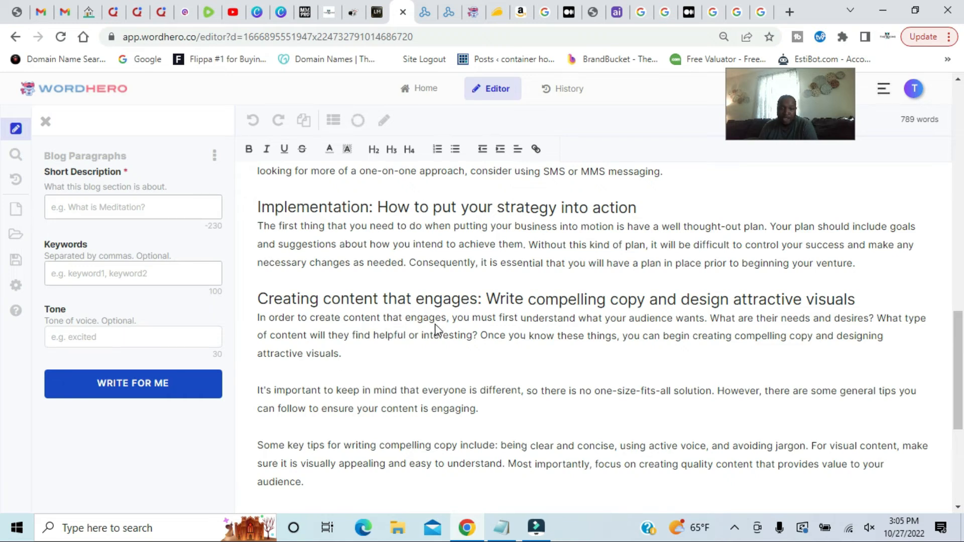
scroll(435, 324, "down", 4)
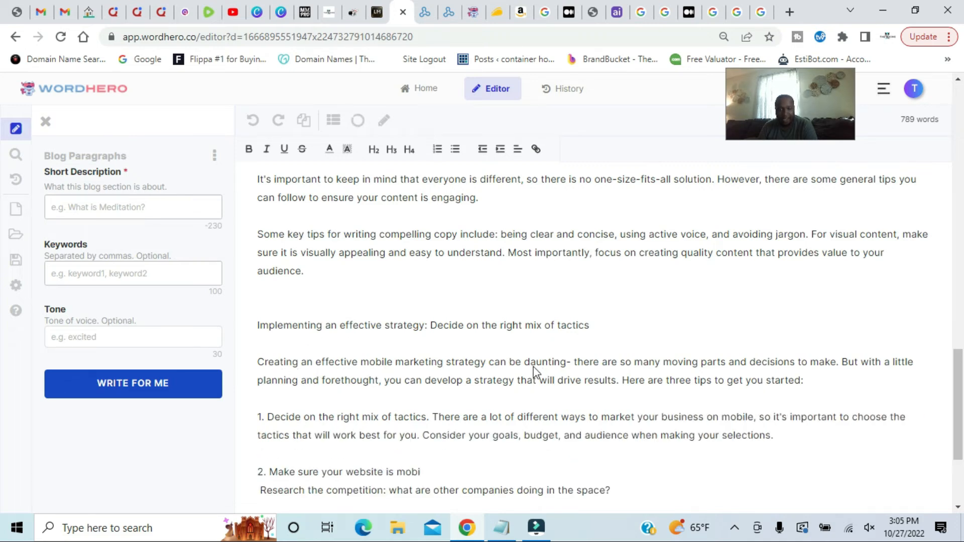
scroll(535, 367, "down", 1)
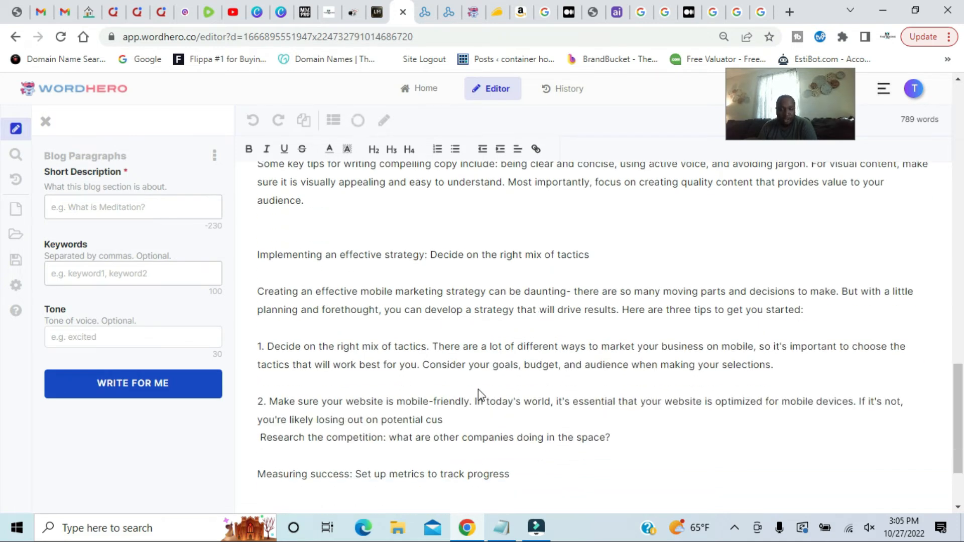
scroll(448, 377, "down", 5)
scroll(418, 383, "down", 15)
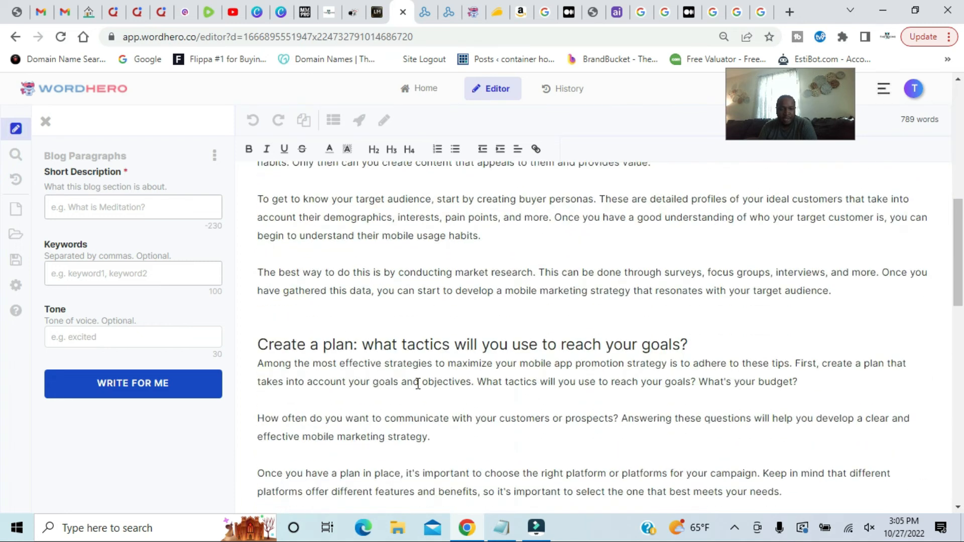
scroll(420, 383, "down", 2)
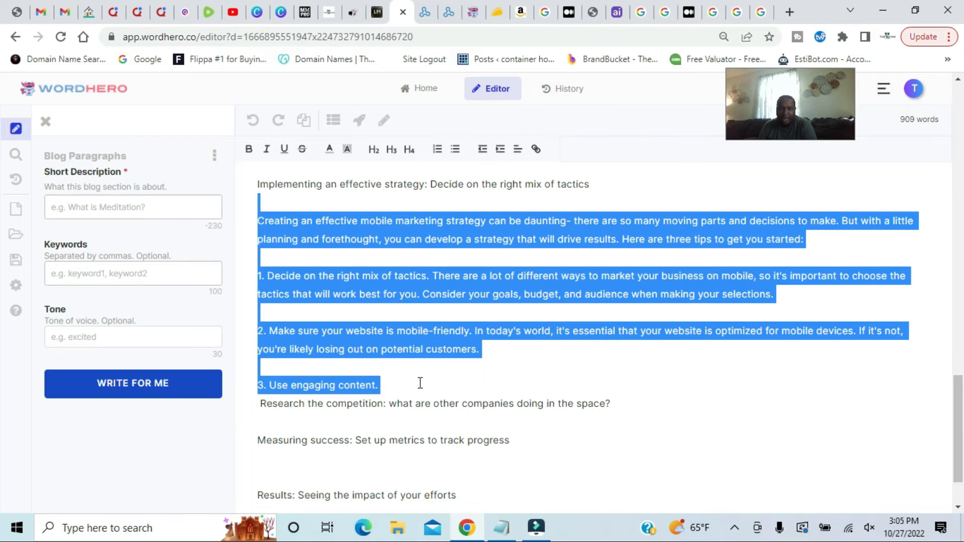
left_click(420, 383)
Step: Remove the blank line below "Implementing an effective strategy: Decide on the right mix of tactics" and format that line as an H2 heading
scroll(416, 381, "up", 1)
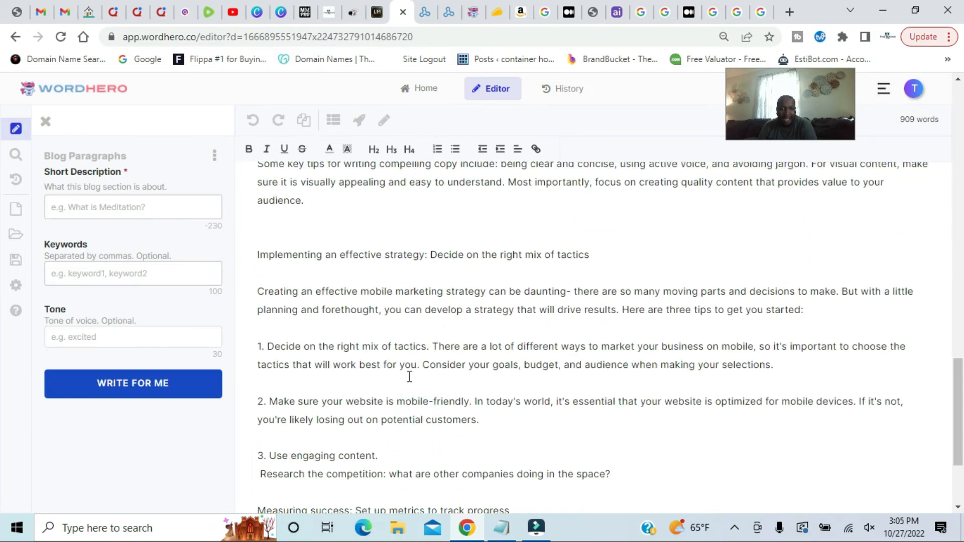
left_click(254, 290)
key("BackSpace")
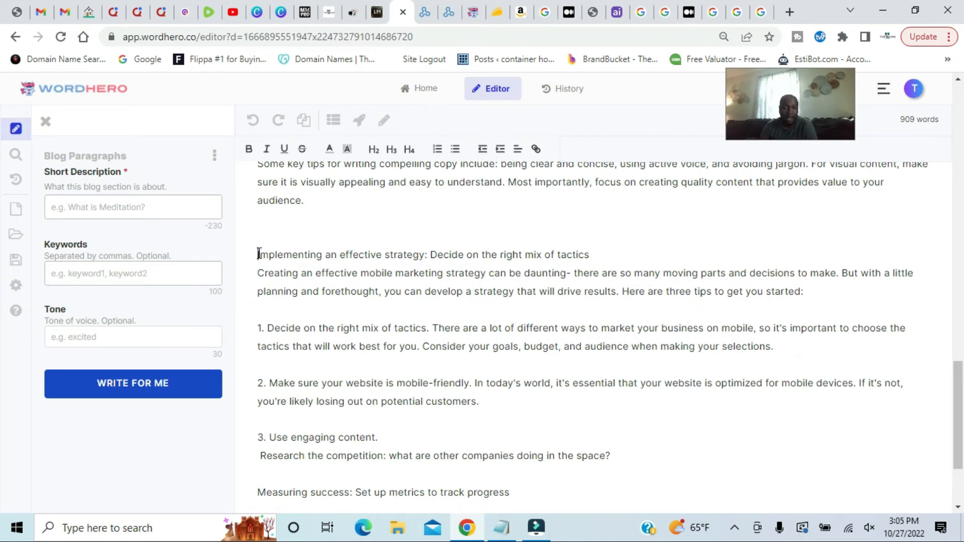
left_click_drag(259, 254, 626, 254)
left_click(373, 148)
left_click(400, 306)
Step: Insert a blank line between "3. Use engaging content." and the "Research the competition" line
scroll(400, 306, "down", 3)
left_click(257, 326)
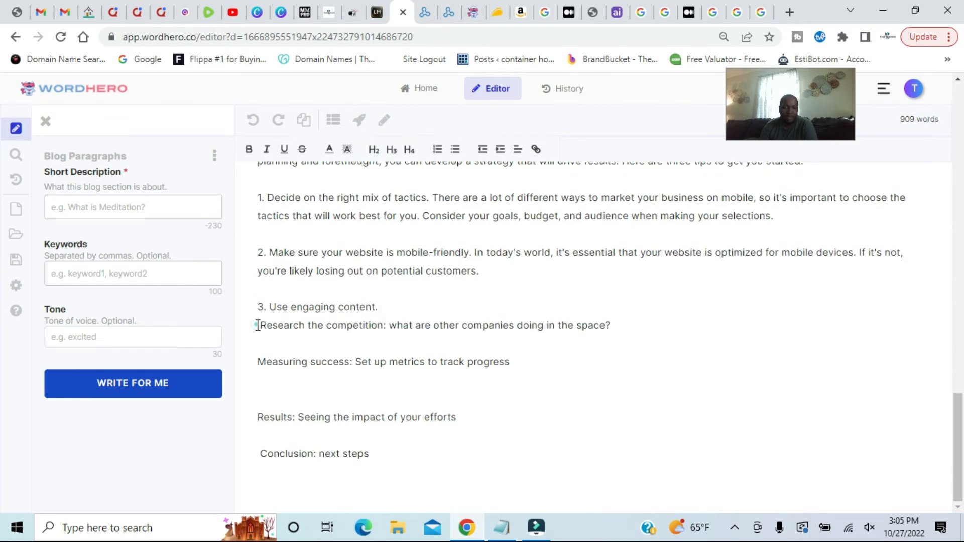
key("Return")
Step: Have the AI write text from the "Research the competition" line in the document, and delete the generated text
left_click_drag(260, 343, 624, 341)
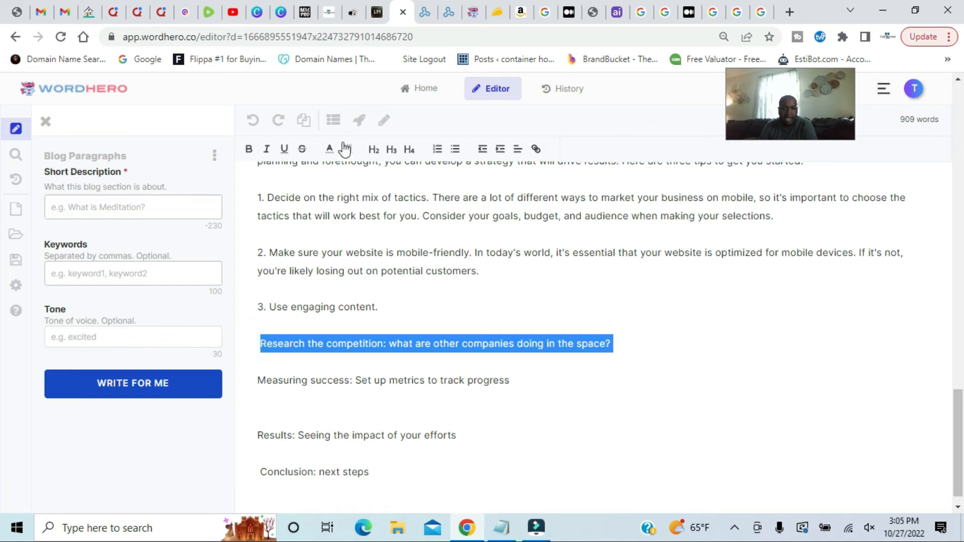
left_click(359, 120)
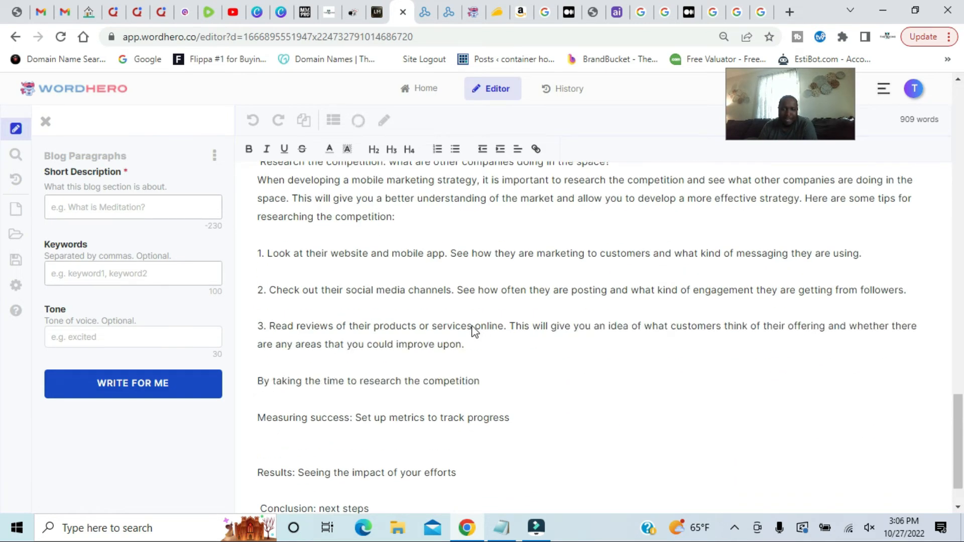
scroll(473, 326, "down", 10)
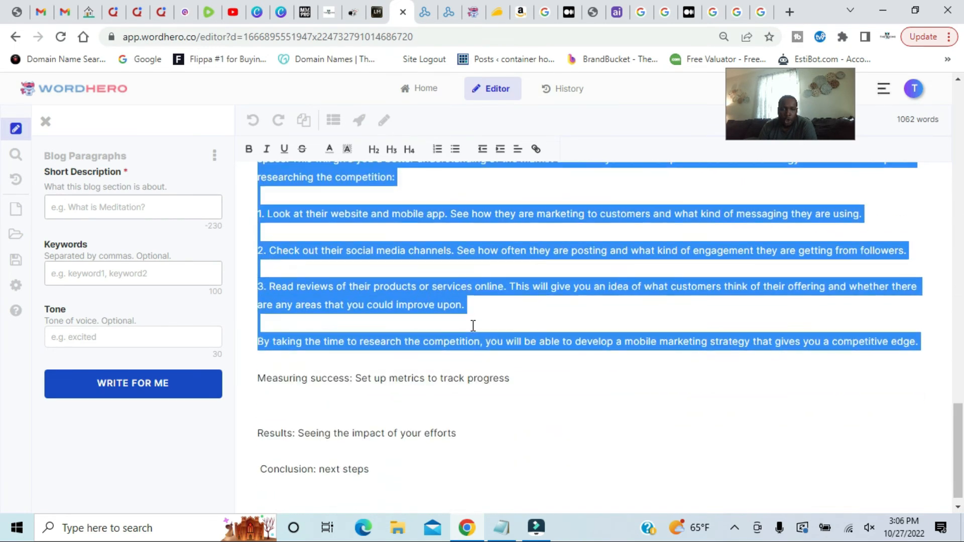
key("BackSpace")
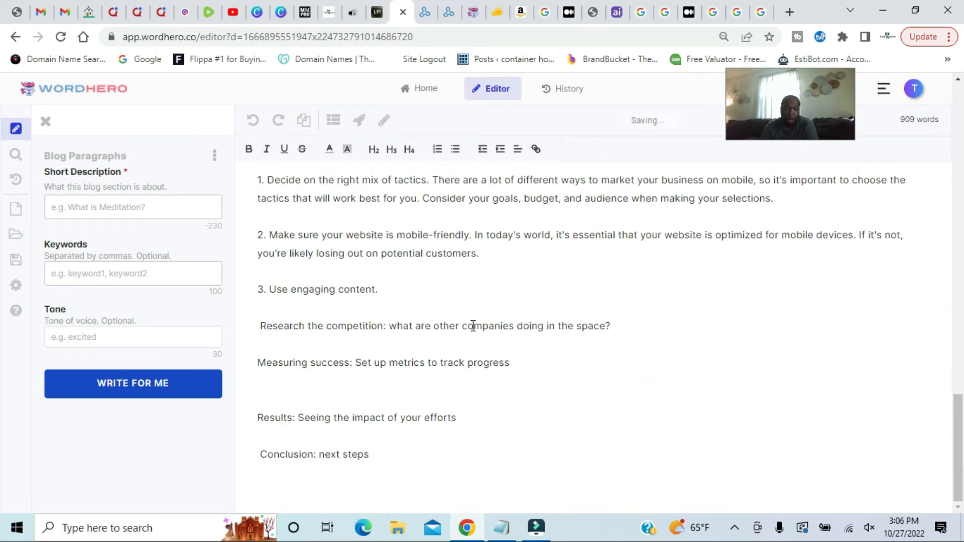
Step: Generate blog paragraphs using "Research the competition: what are other companies doing in the space?" copied from the document as the short description
left_click_drag(263, 327, 613, 326)
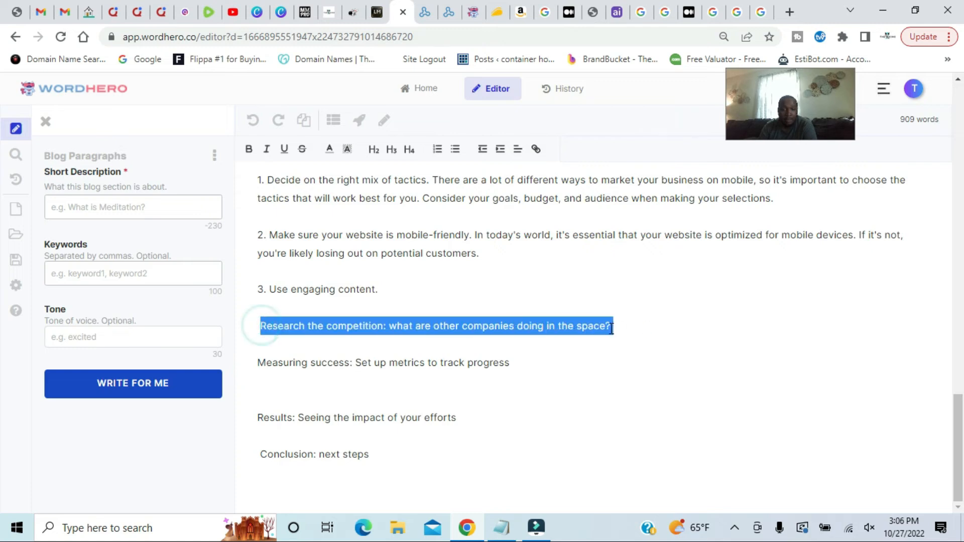
right_click(609, 329)
left_click(657, 161)
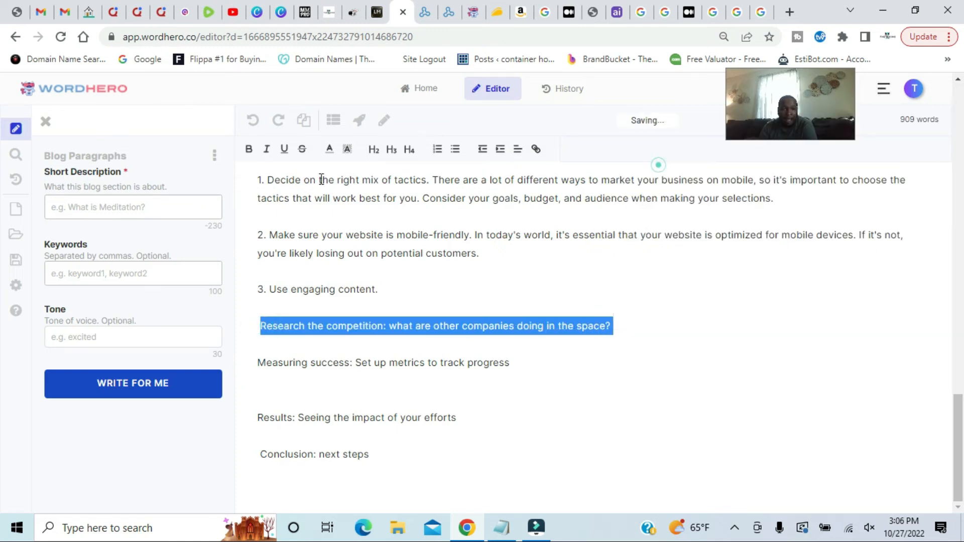
left_click(166, 209)
right_click(166, 209)
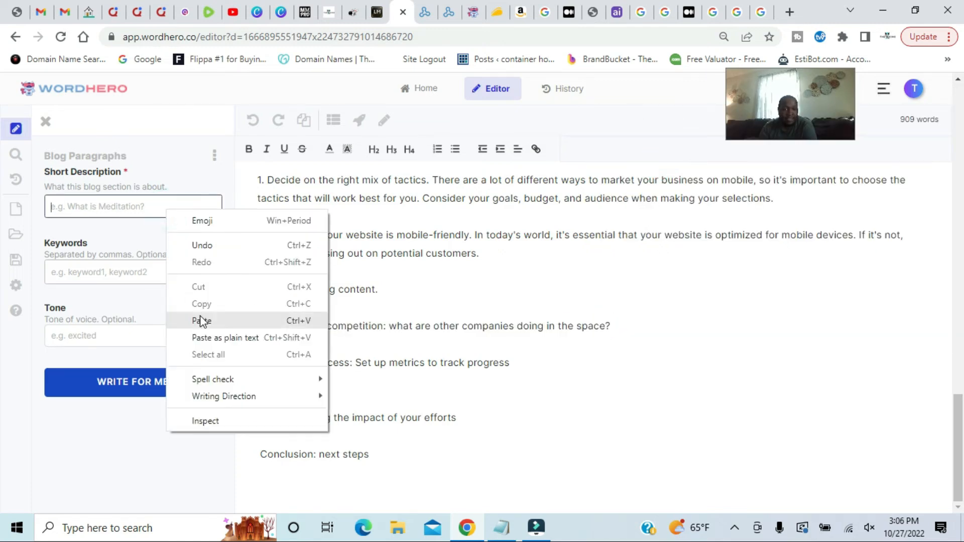
left_click(200, 316)
left_click(146, 387)
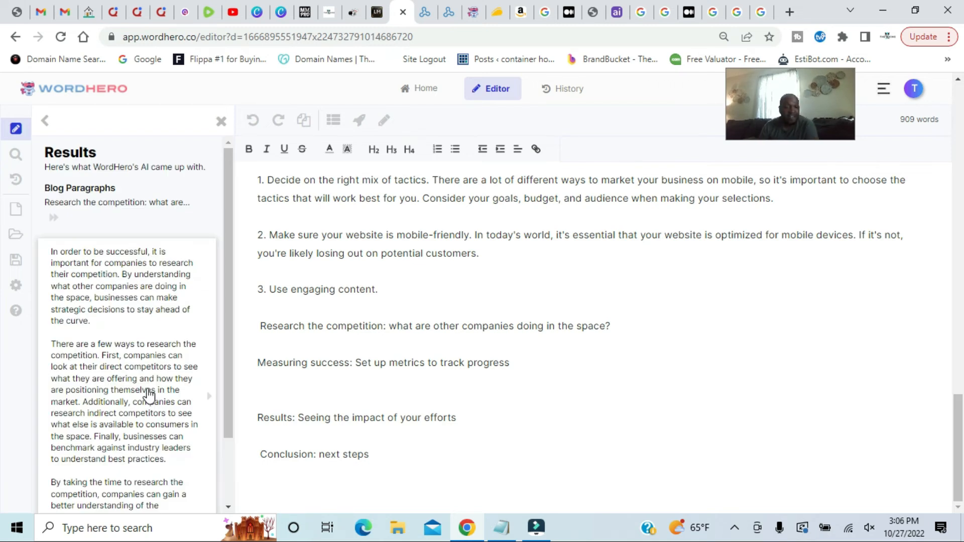
Step: Insert the generated paragraphs directly below the "Research the competition" line and format that line as an H2 heading
scroll(149, 395, "down", 2)
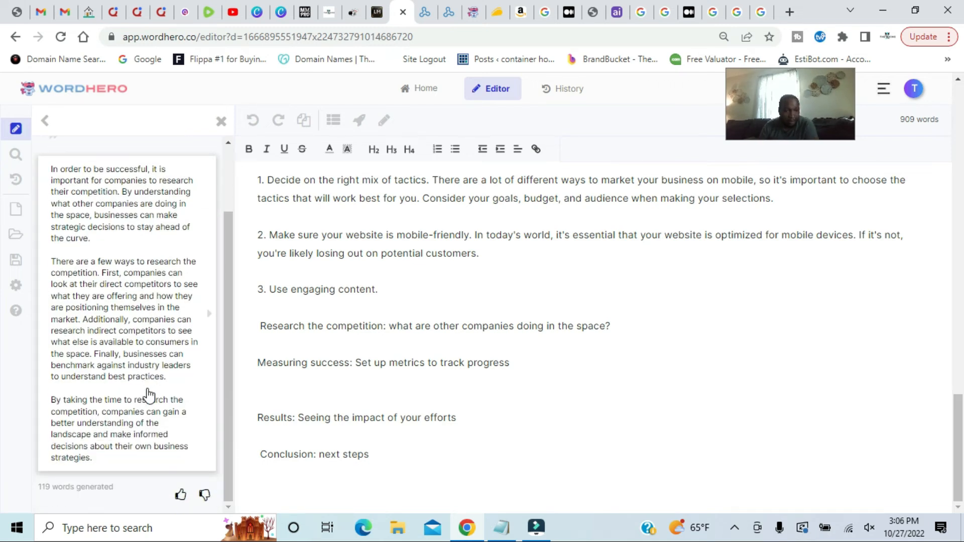
scroll(149, 395, "up", 2)
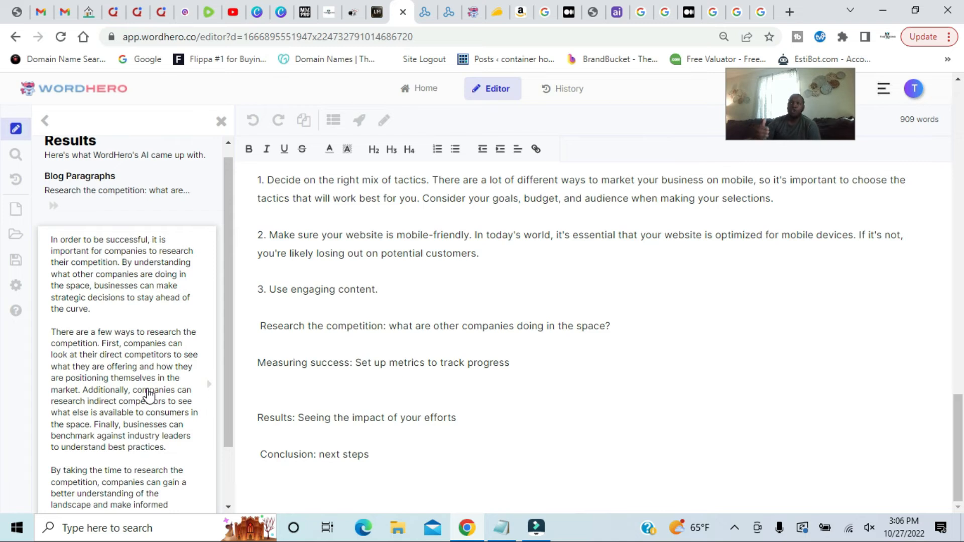
left_click(681, 336)
key("Return")
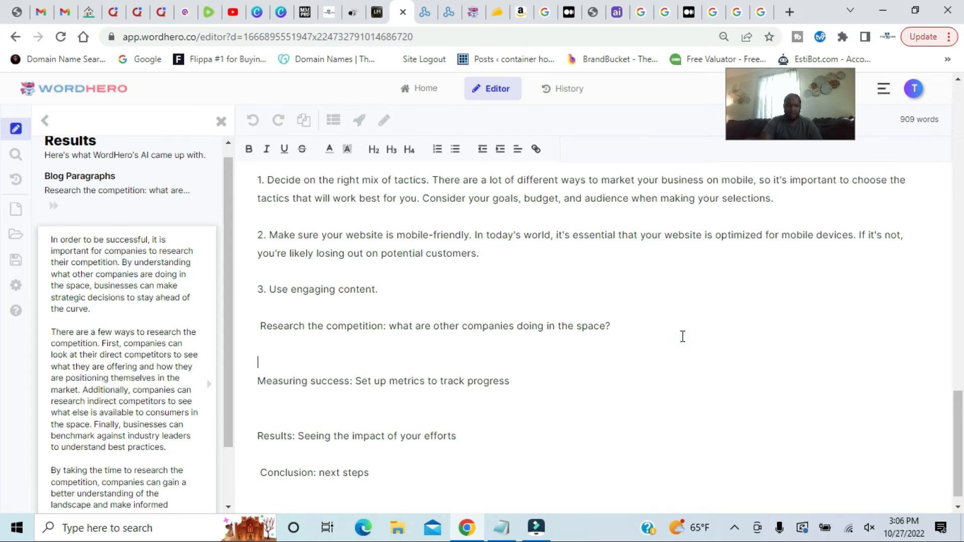
key("ctrl+v")
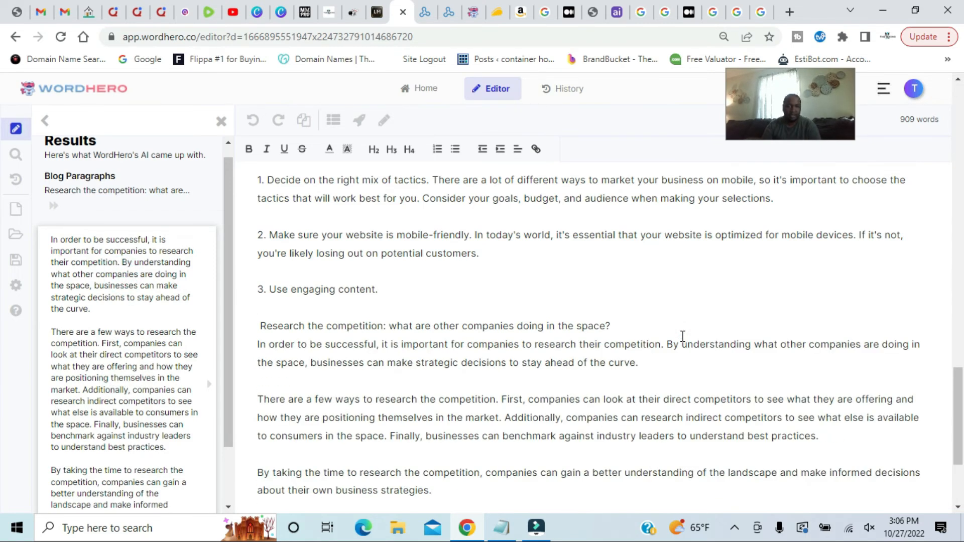
left_click_drag(264, 327, 614, 326)
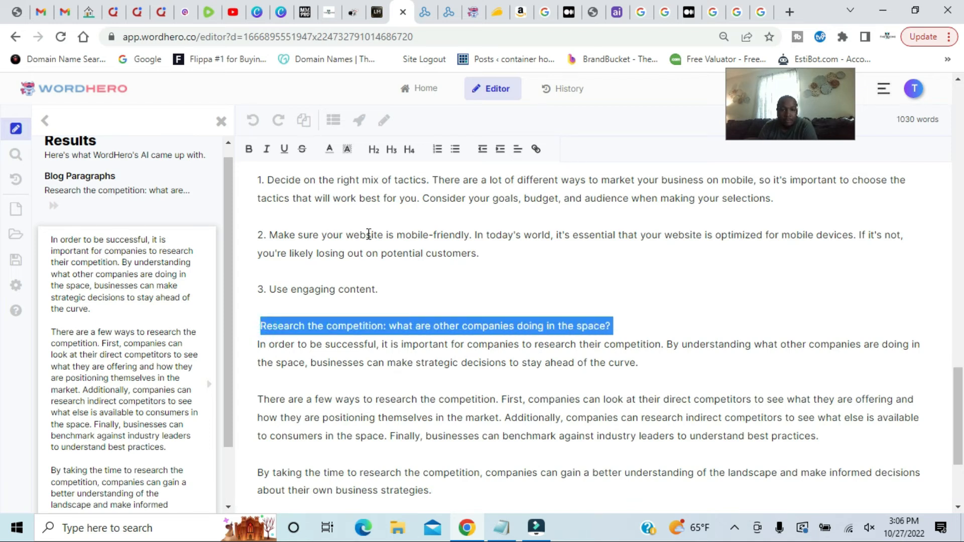
left_click(374, 150)
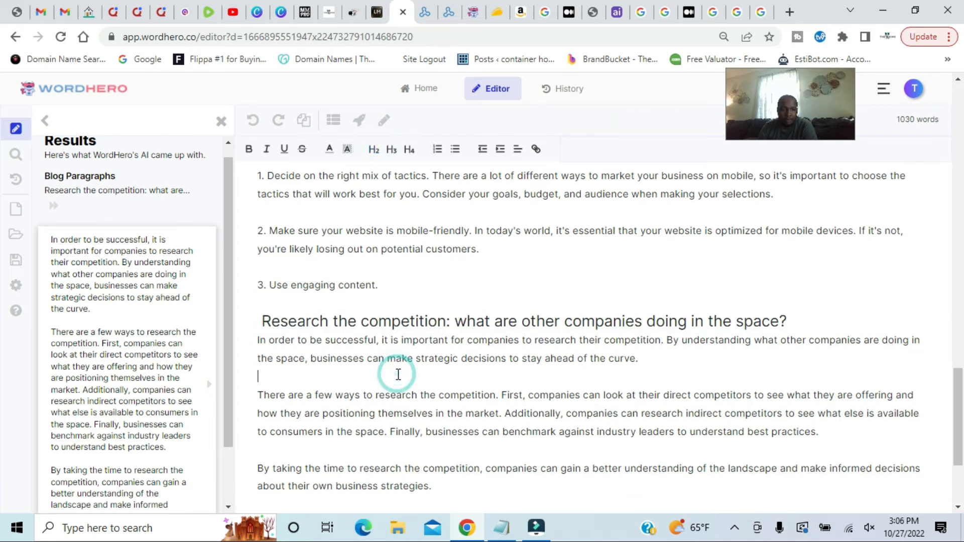
Step: Have the AI write text from the "Measuring success: Set up metrics to track progress" line, and clear the Blog Paragraphs short description
scroll(396, 372, "down", 3)
scroll(399, 374, "down", 1)
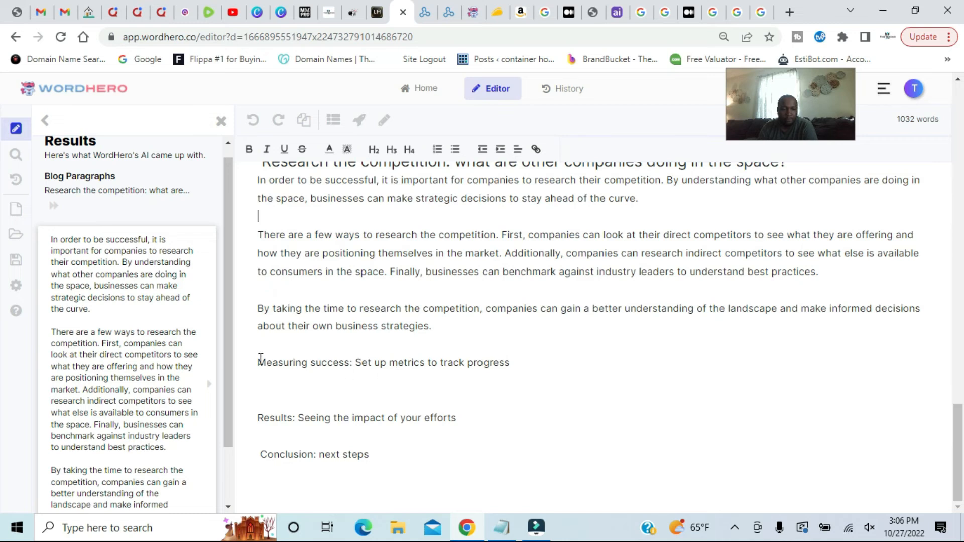
left_click_drag(261, 359, 524, 359)
right_click(491, 363)
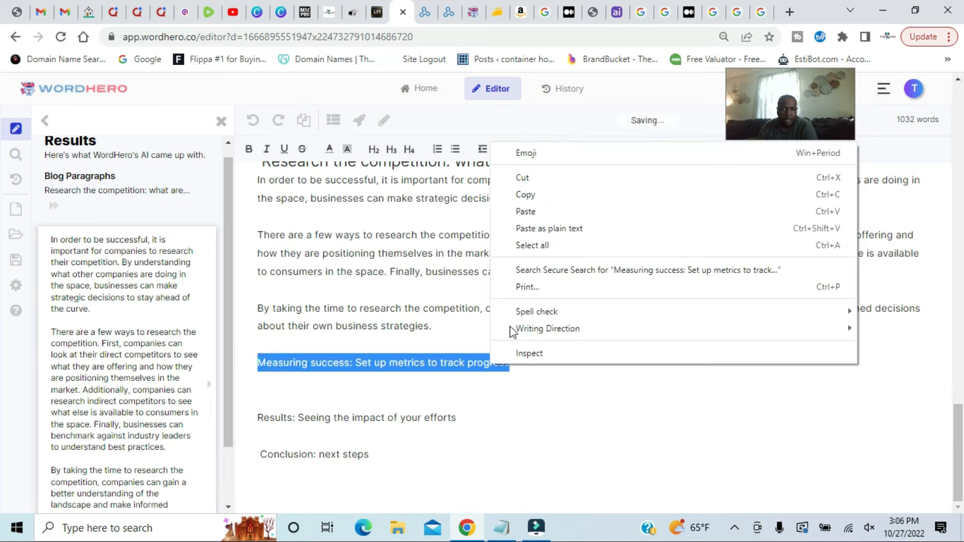
left_click(537, 197)
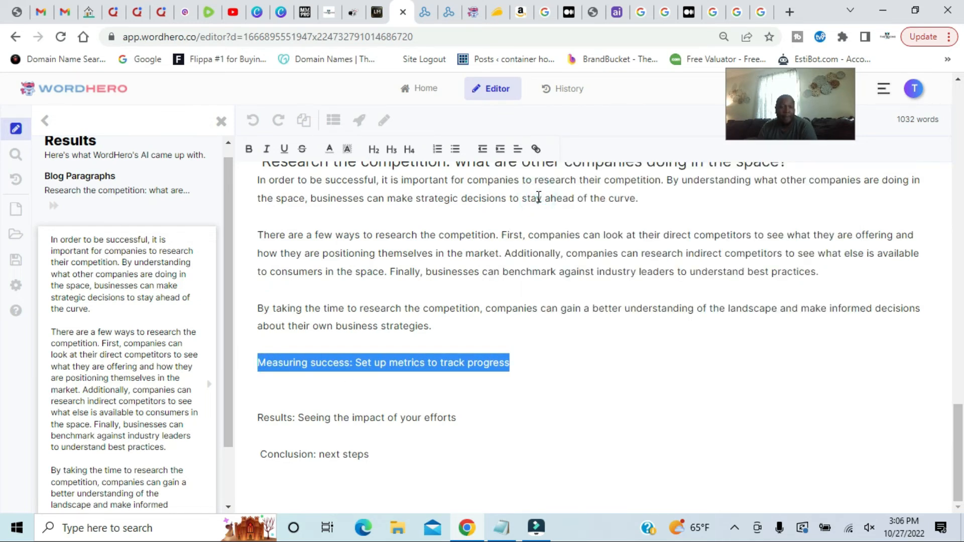
left_click(360, 123)
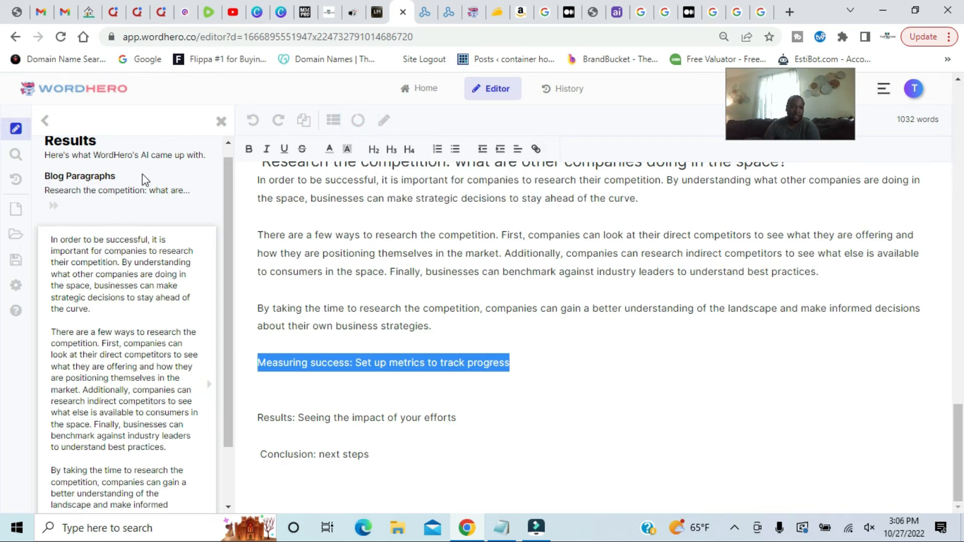
left_click(45, 122)
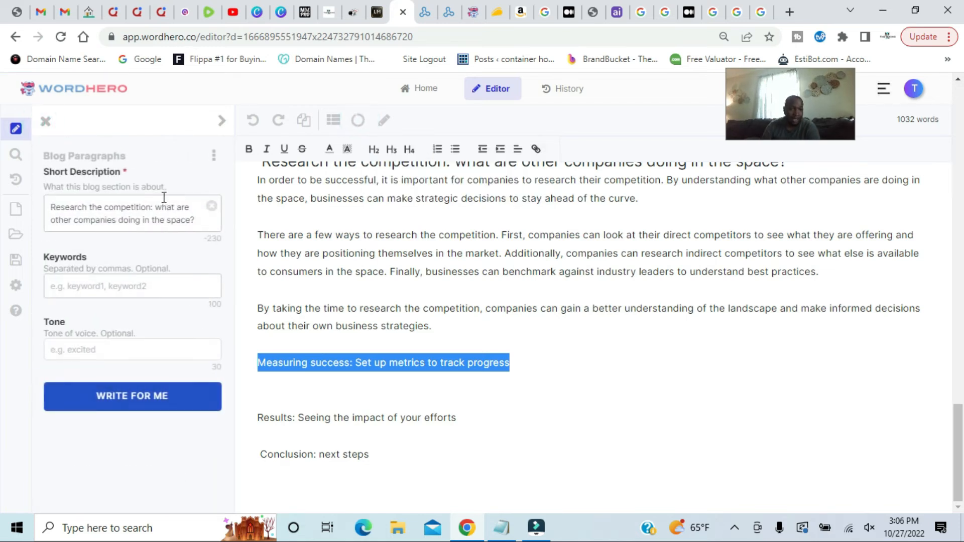
left_click(209, 204)
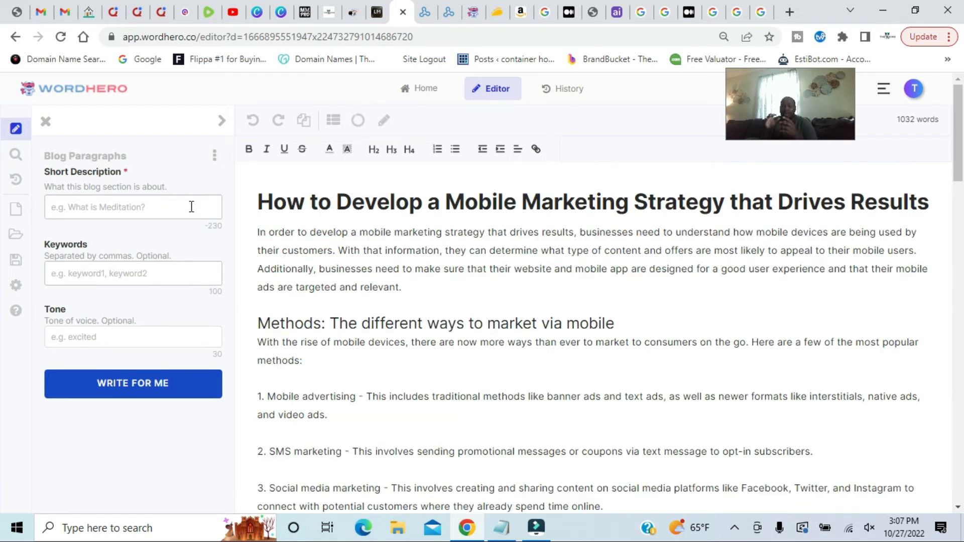
Step: Remove the blank lines between the "Measuring success" line and the paragraph starting "As the old saying goes"
scroll(534, 318, "down", 20)
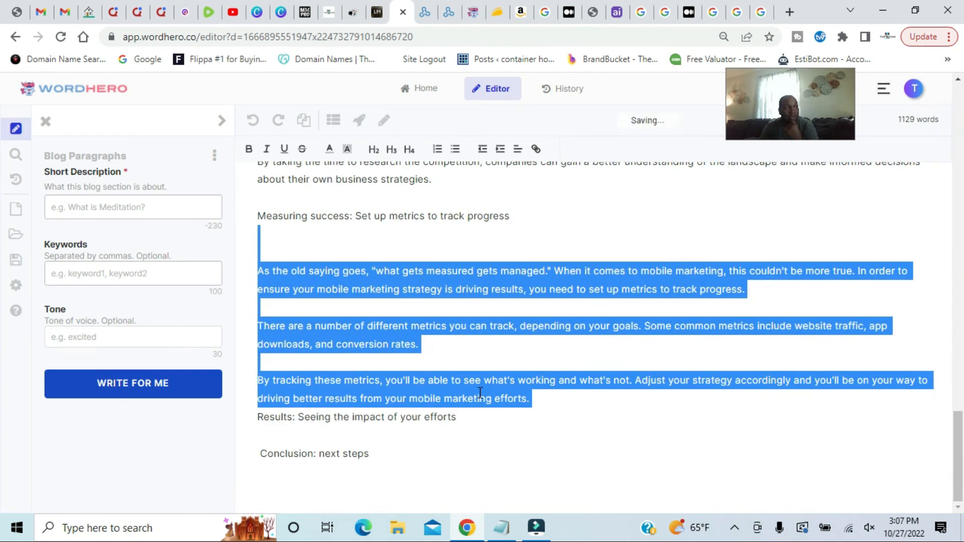
left_click(485, 366)
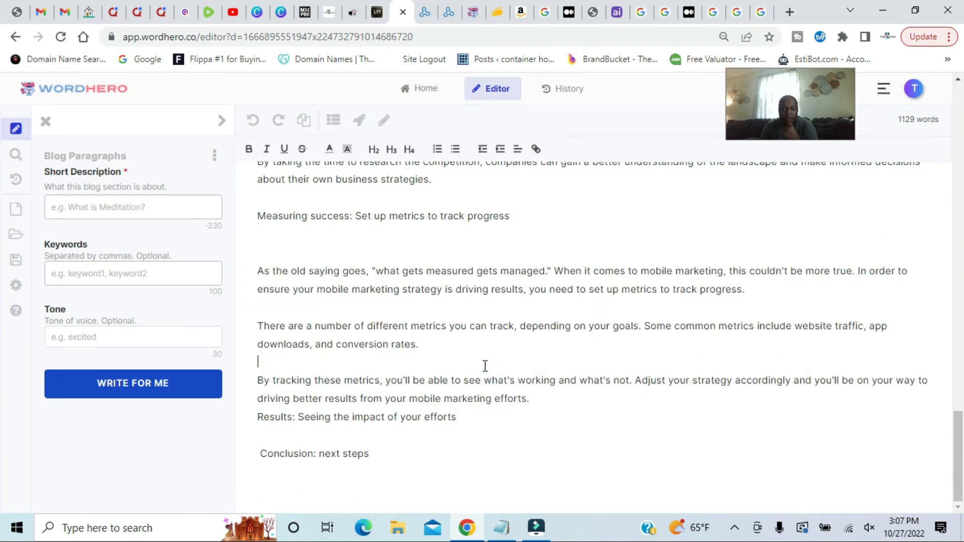
left_click(261, 270)
key("BackSpace")
key("BackSpace")
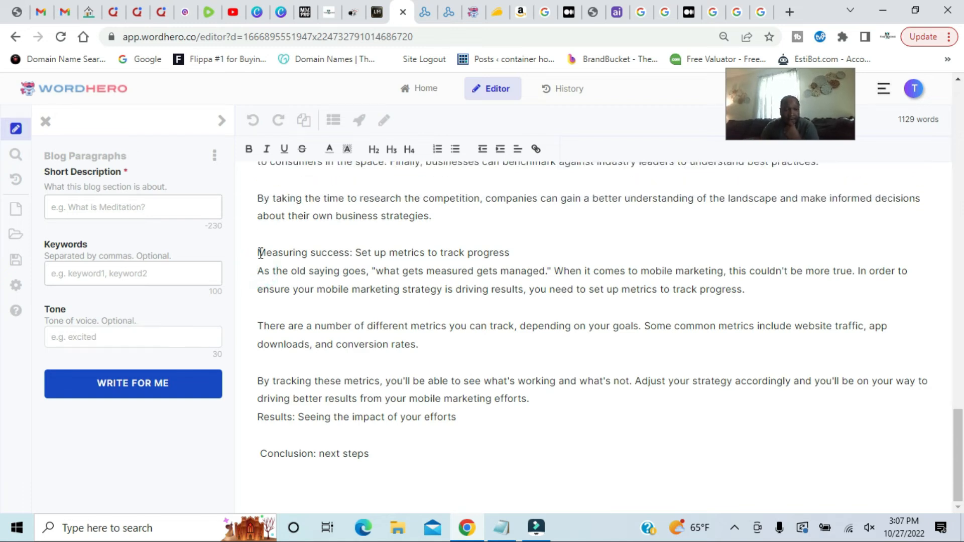
Step: Format the "Measuring success: Set up metrics to track progress" line as an H2 heading and insert a blank line above the "Results" line
left_click_drag(261, 253, 512, 252)
left_click(374, 151)
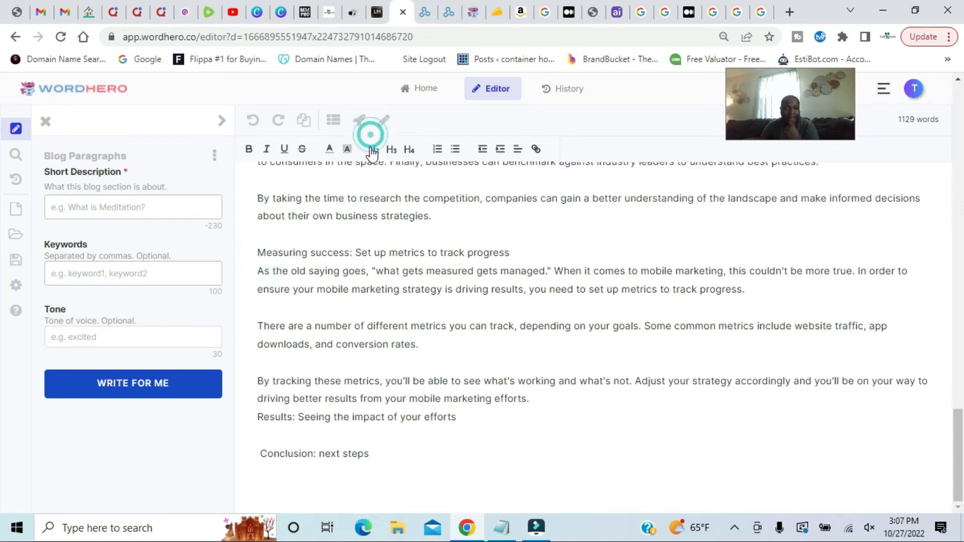
left_click_drag(258, 252, 514, 246)
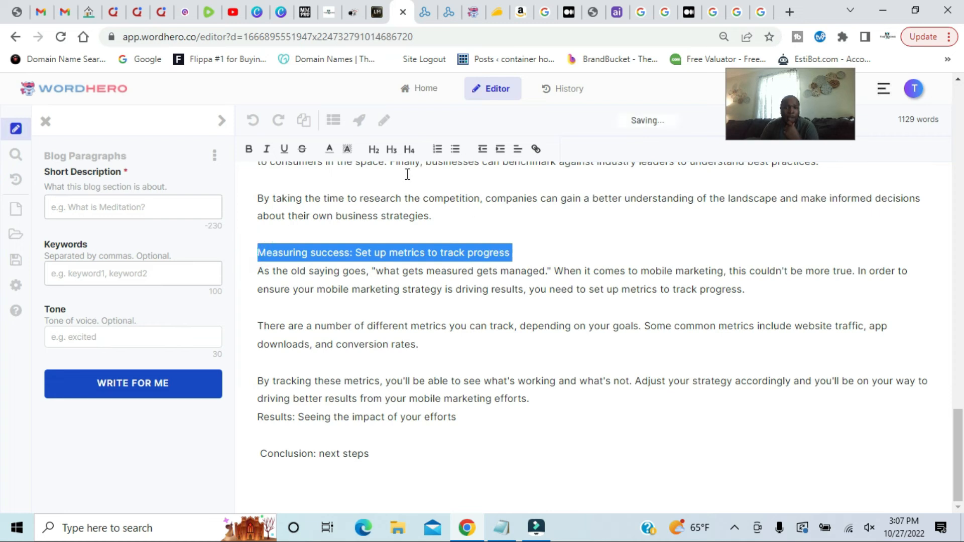
left_click(374, 149)
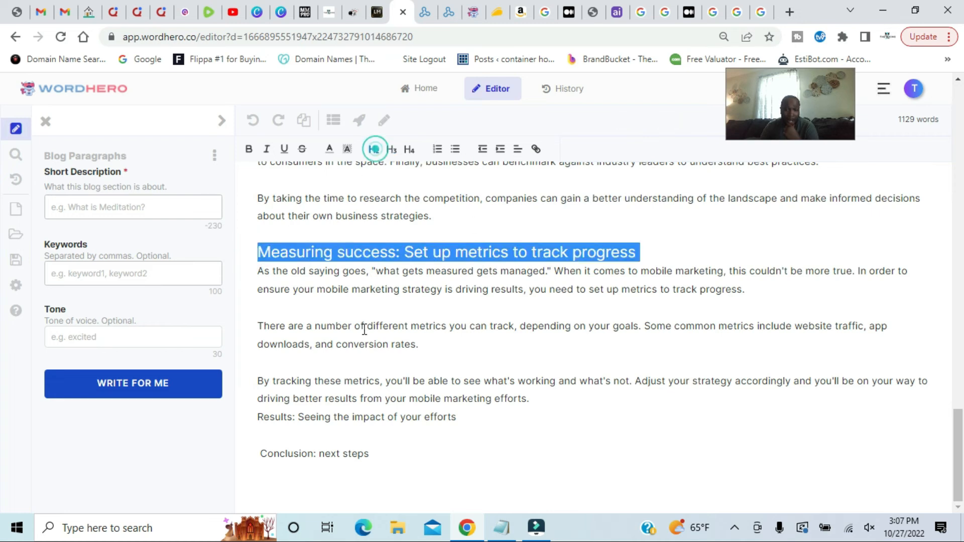
left_click(261, 424)
key("Return")
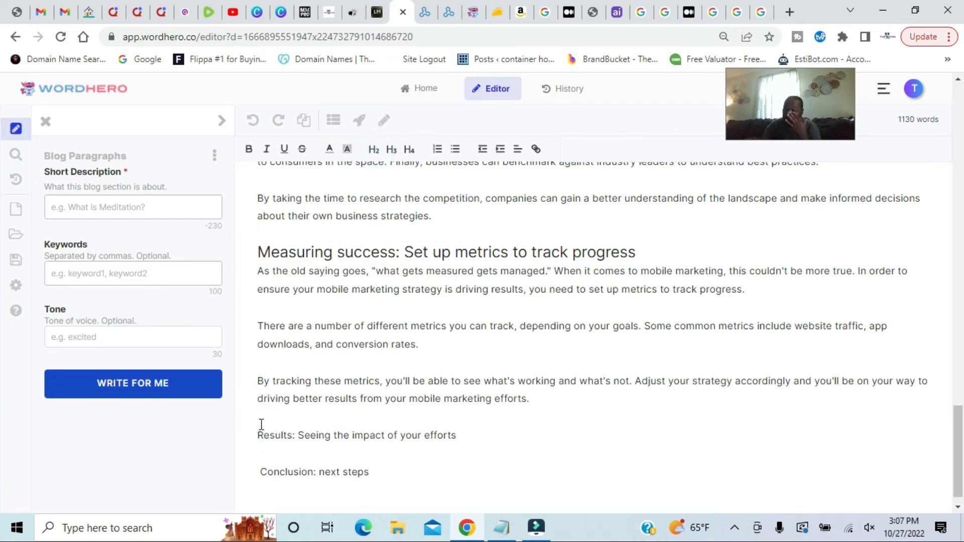
Step: Have the AI write text in the document from the "Results: Seeing the impact of your efforts" line
left_click_drag(265, 435, 490, 436)
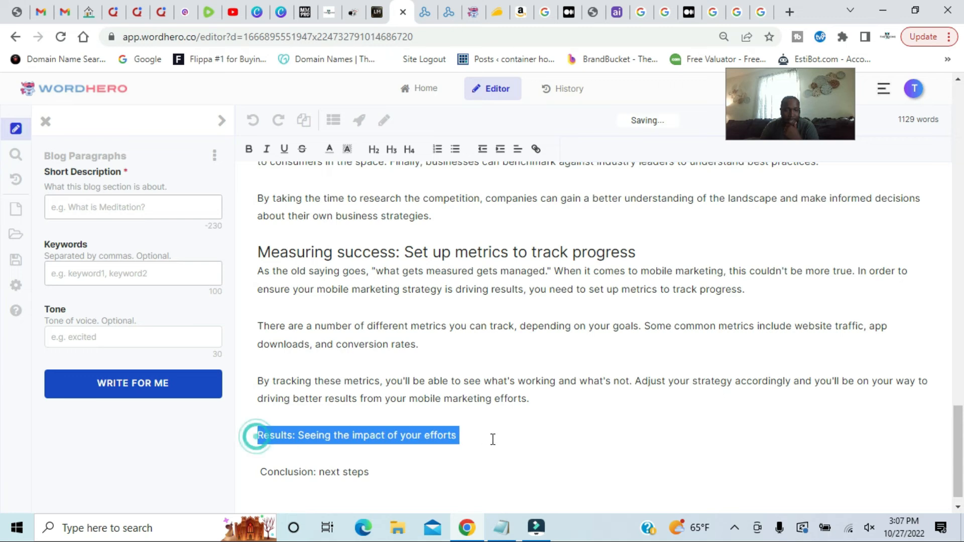
right_click(409, 433)
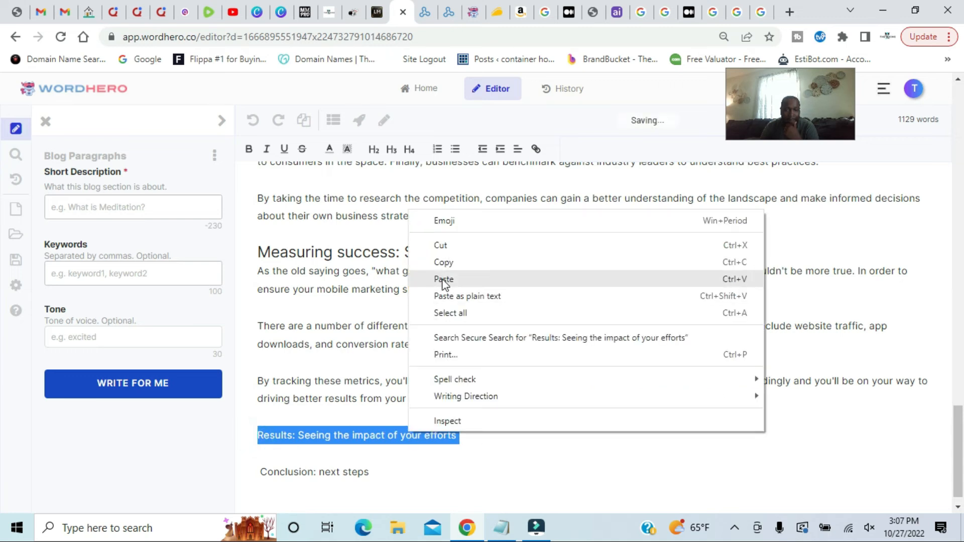
left_click(445, 262)
left_click(361, 123)
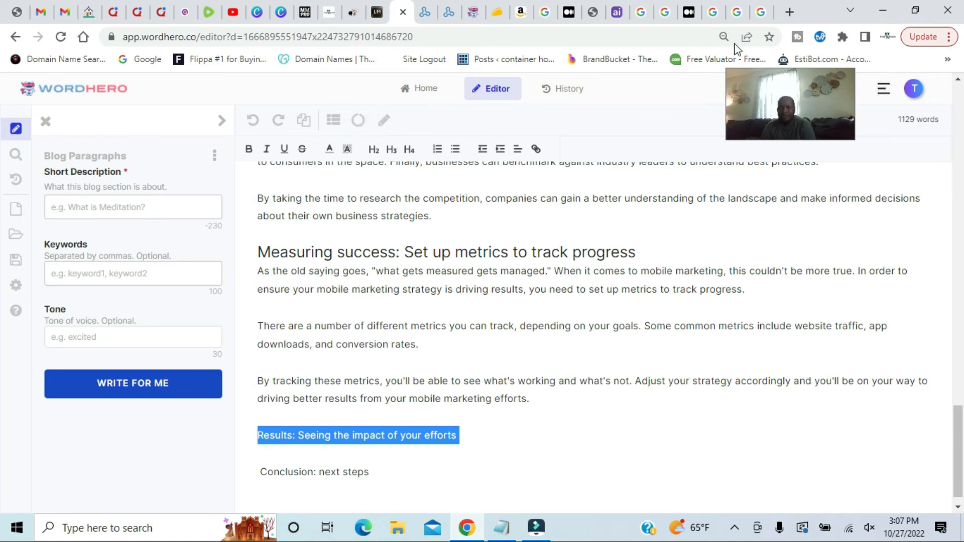
left_click(811, 92)
left_click(811, 120)
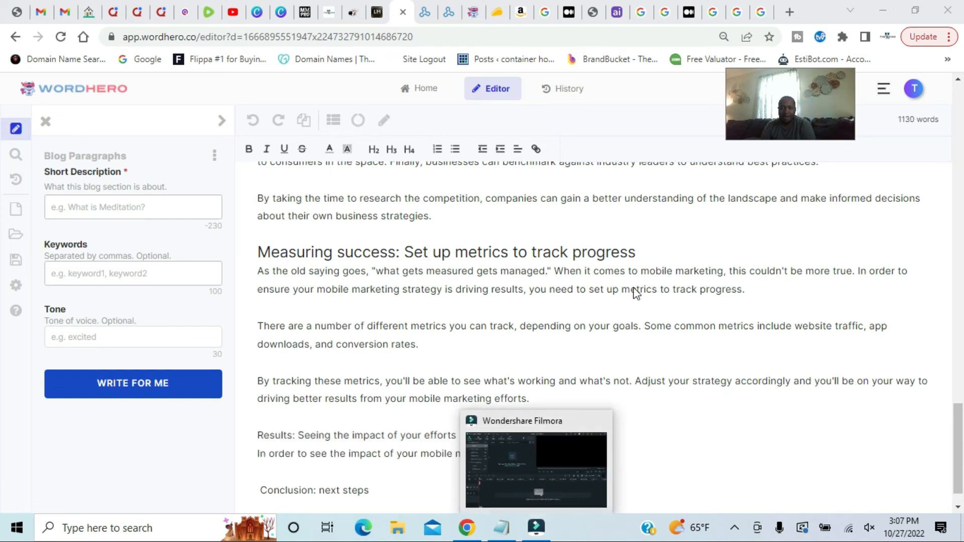
Step: Read through the AI-written text below the "Results" line, including its numbered points on goals and target audience
scroll(703, 293, "down", 1)
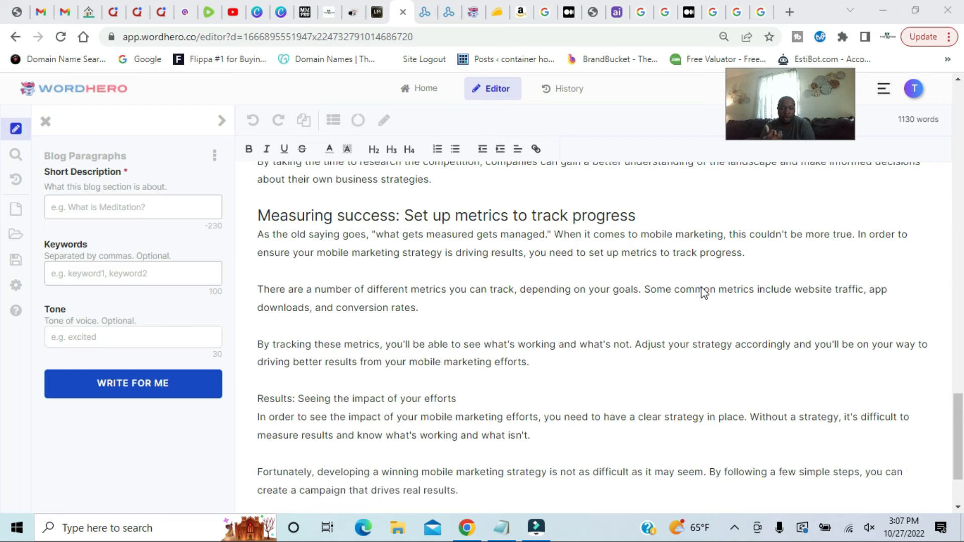
scroll(684, 426, "down", 3)
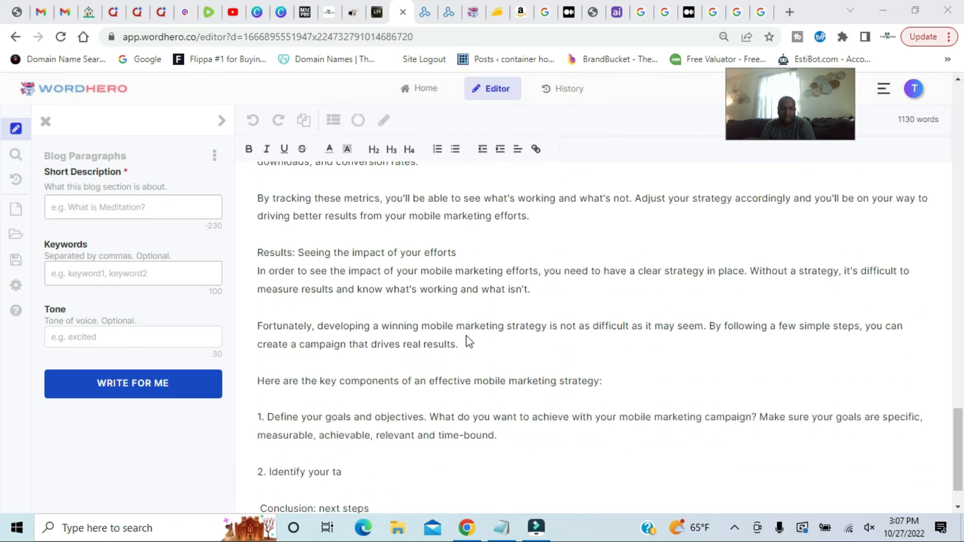
scroll(467, 340, "down", 1)
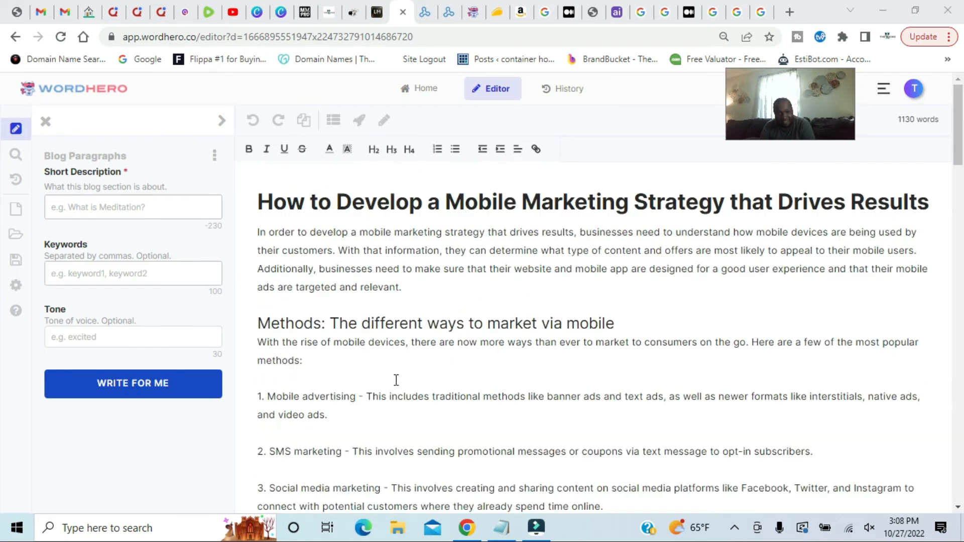
scroll(399, 376, "down", 12)
scroll(400, 376, "down", 15)
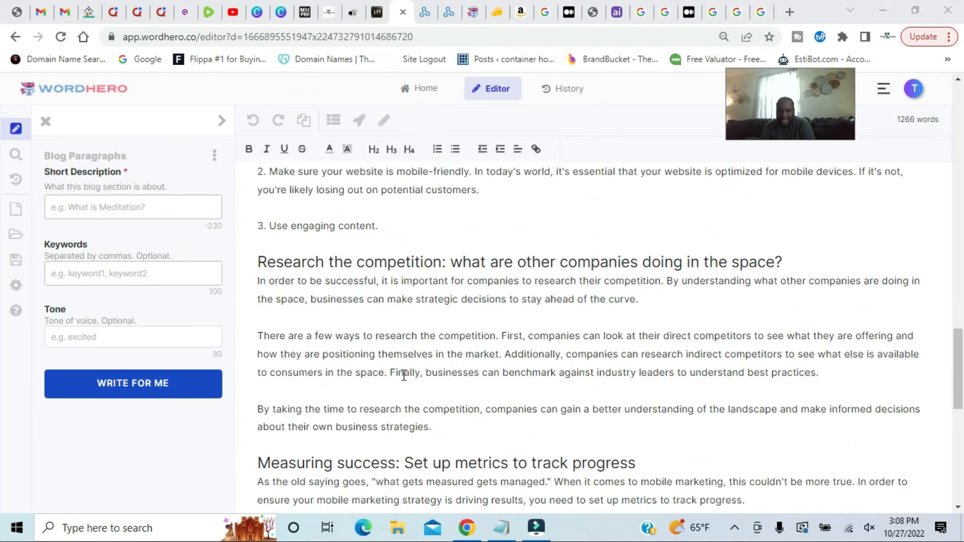
left_click(439, 315)
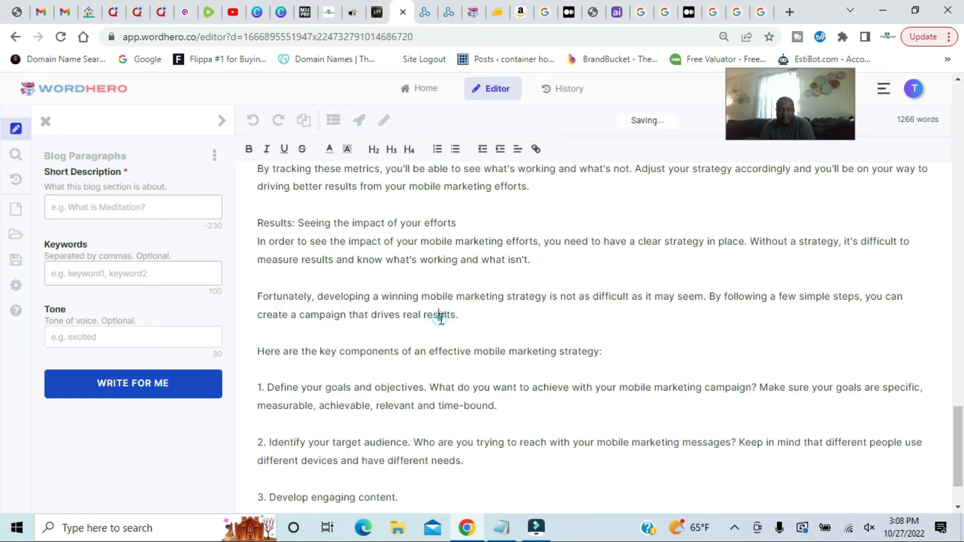
left_click_drag(279, 384, 422, 385)
scroll(351, 372, "down", 1)
left_click_drag(306, 372, 461, 372)
left_click(391, 389)
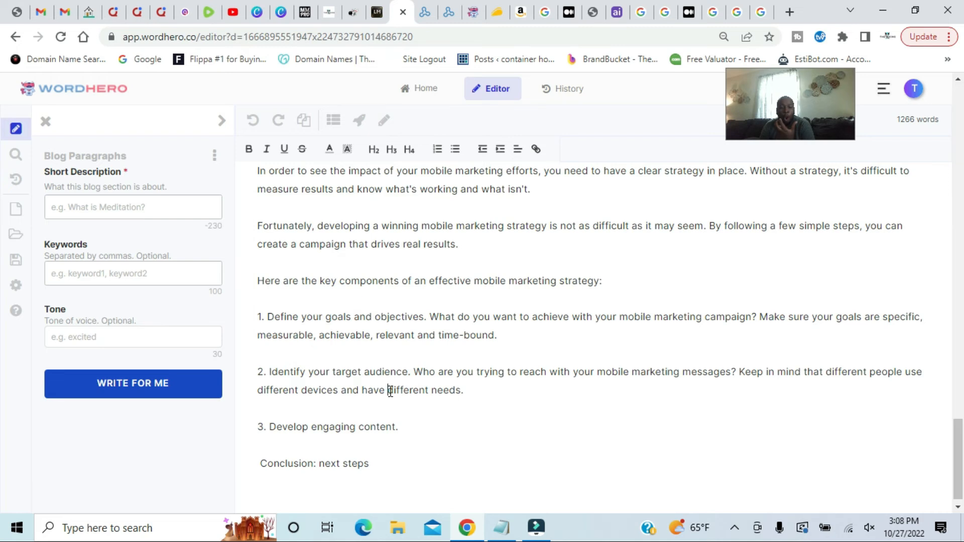
Step: Generate blog paragraphs using "Results: Seeing the impact of your efforts" copied from the document as the short description
scroll(372, 372, "up", 3)
left_click_drag(258, 291, 466, 295)
right_click(431, 292)
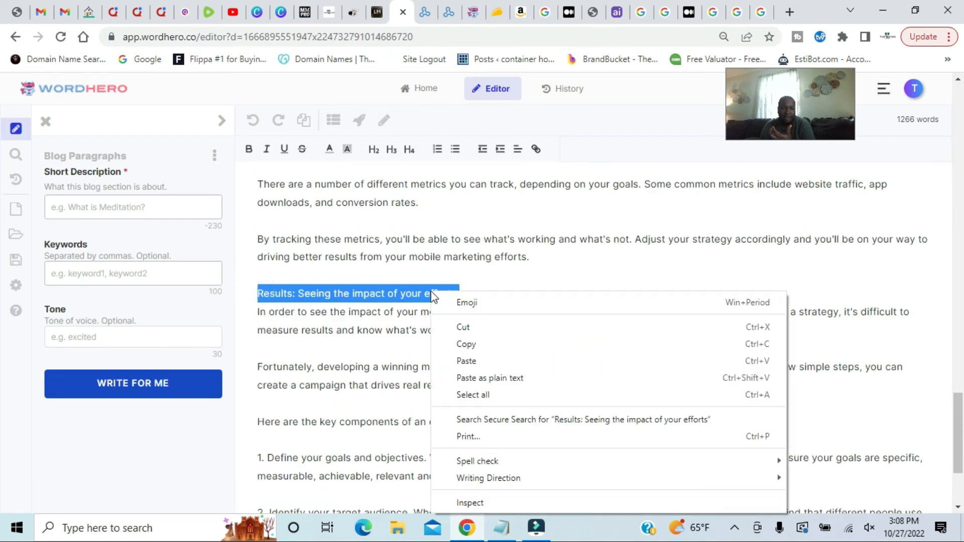
left_click(479, 350)
left_click(126, 204)
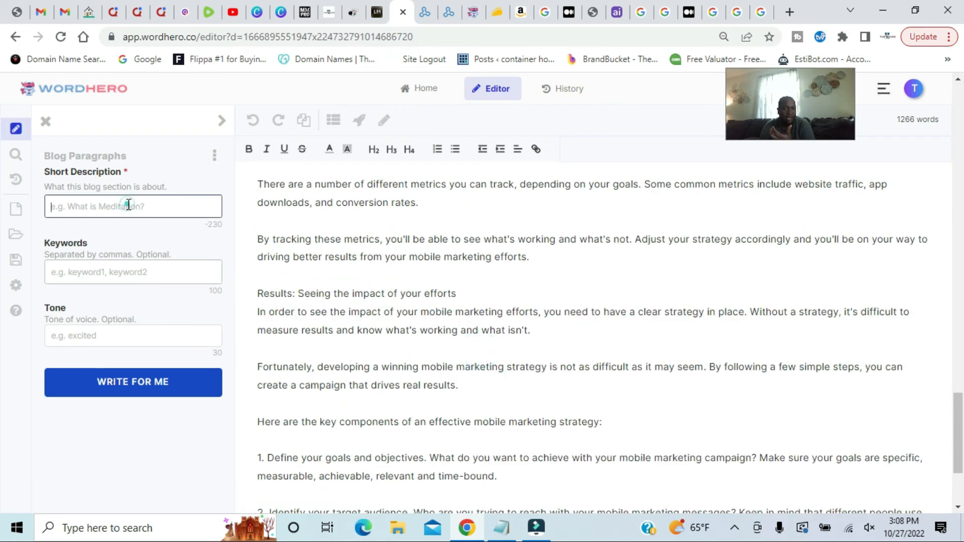
right_click(129, 208)
left_click(172, 321)
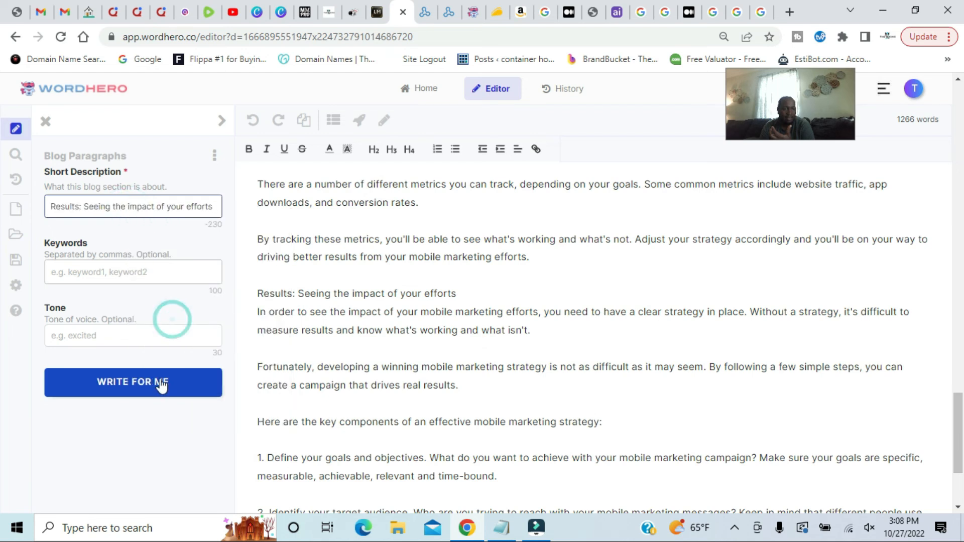
left_click(161, 380)
Step: Delete the AI-written text below the "Results" line, from its opening paragraph through point 2 on the target audience
scroll(339, 400, "down", 2)
scroll(340, 400, "down", 2)
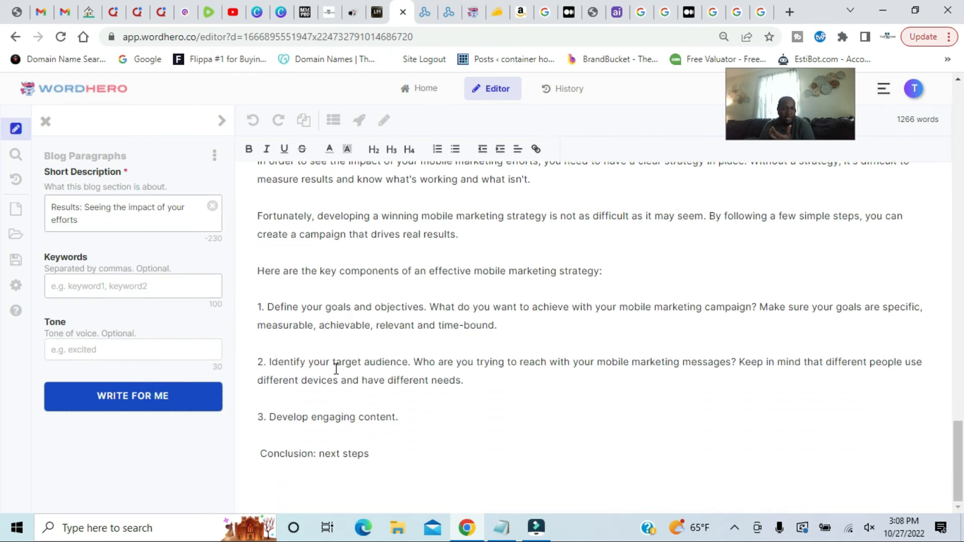
scroll(304, 308, "up", 2)
left_click_drag(257, 227, 494, 453)
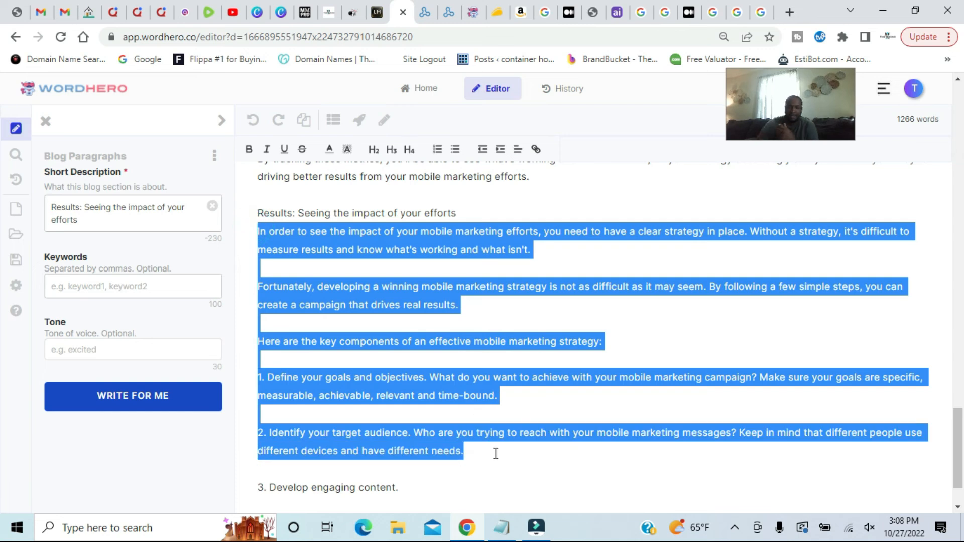
key("BackSpace")
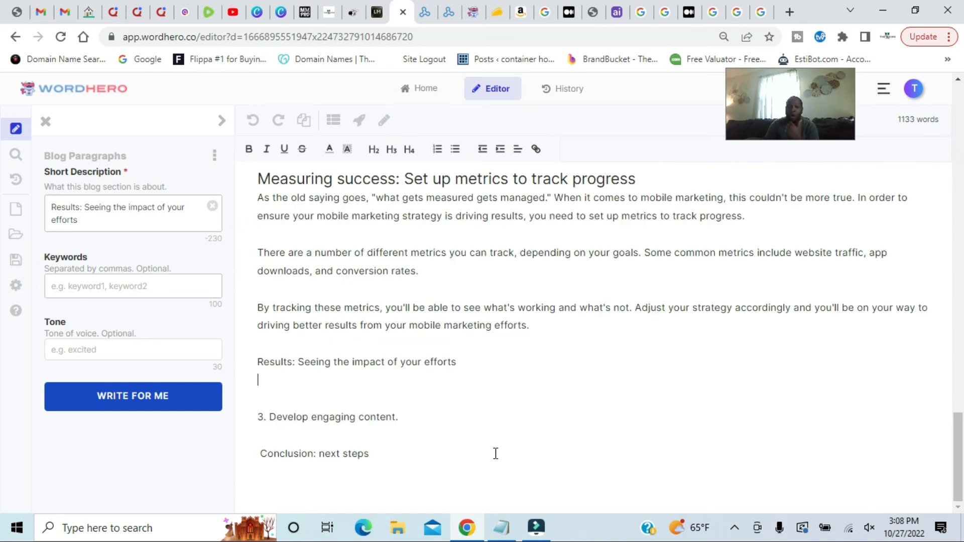
Step: Generate two fresh versions of the blog paragraphs for the short description "Results: Seeing the impact of your efforts"
left_click(157, 412)
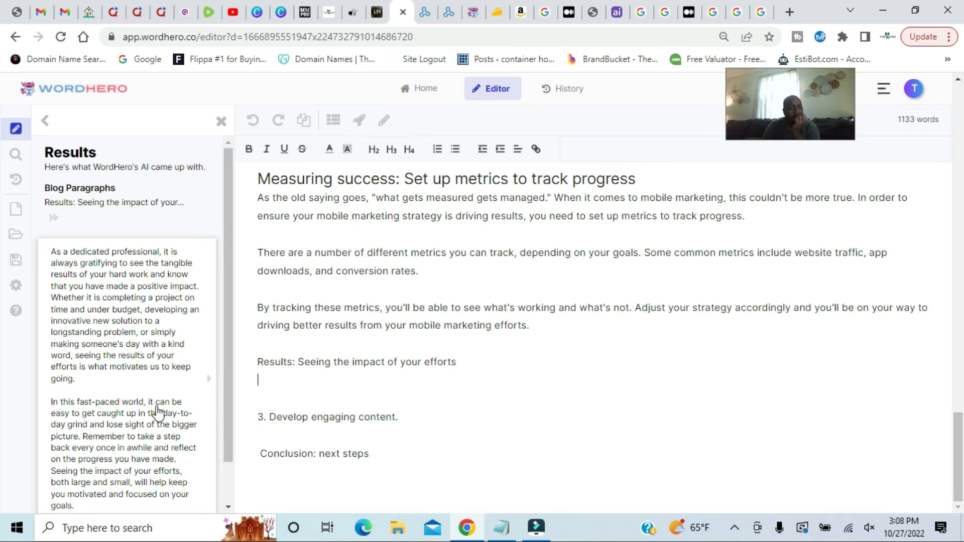
scroll(157, 413, "down", 1)
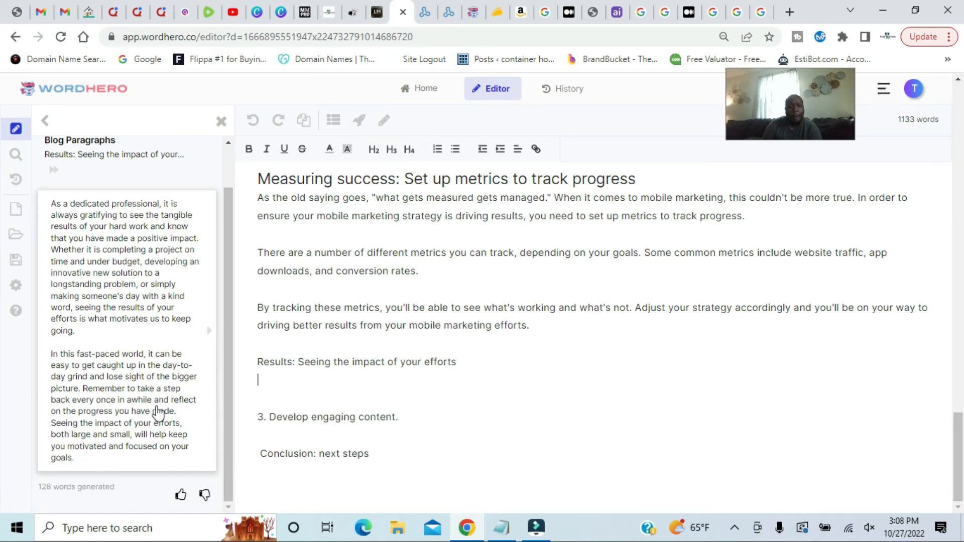
left_click(46, 118)
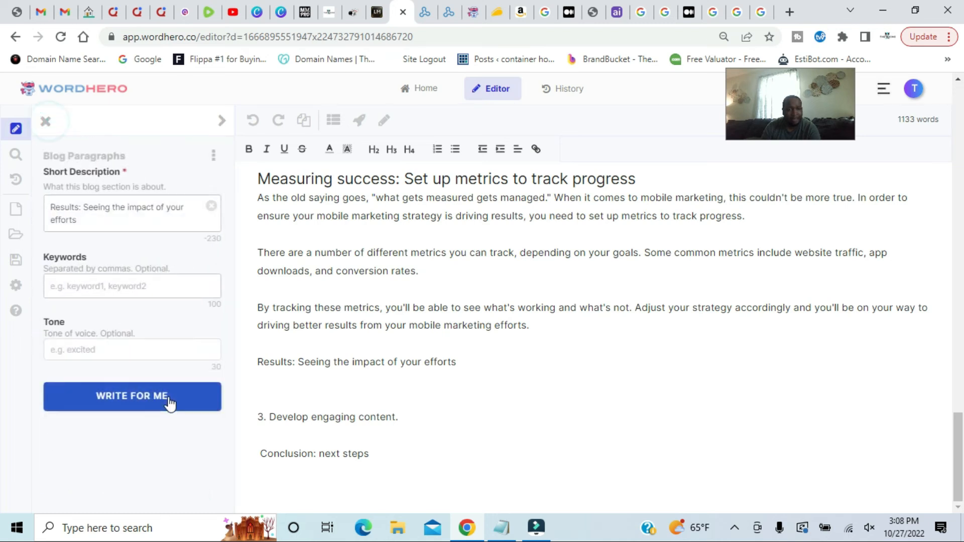
left_click(180, 407)
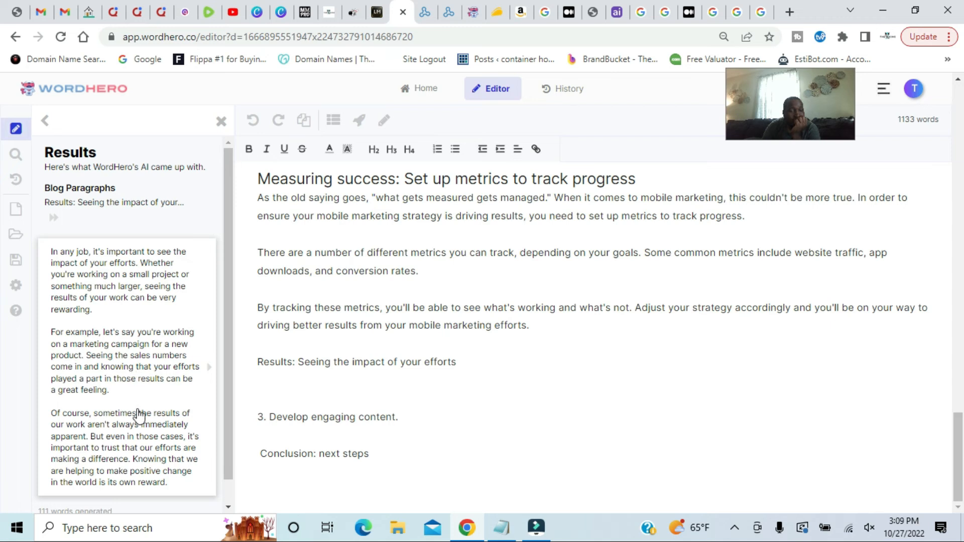
Step: Insert the generated paragraphs beginning "In any job" below the "Results" line and delete the outline line "3. Develop engaging content."
left_click(140, 325)
left_click(501, 357)
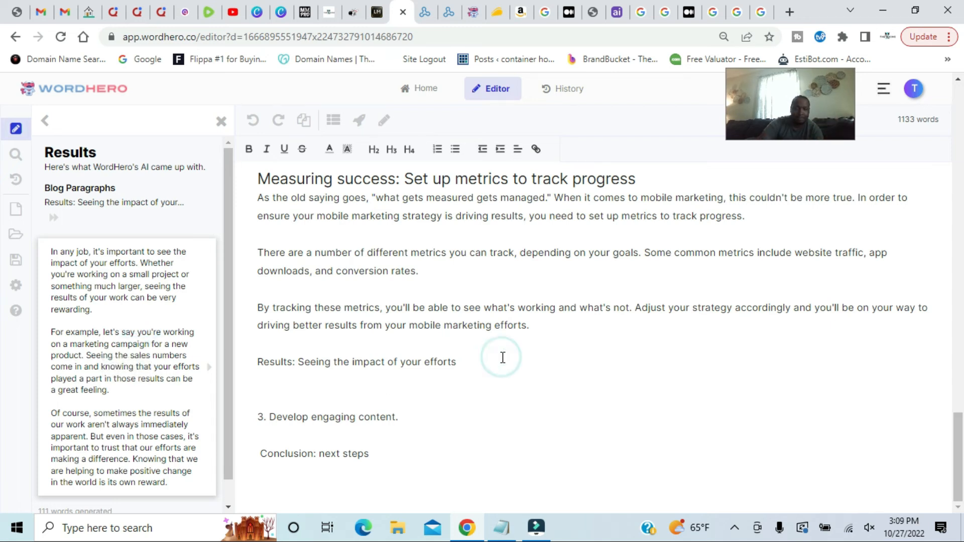
key("Return")
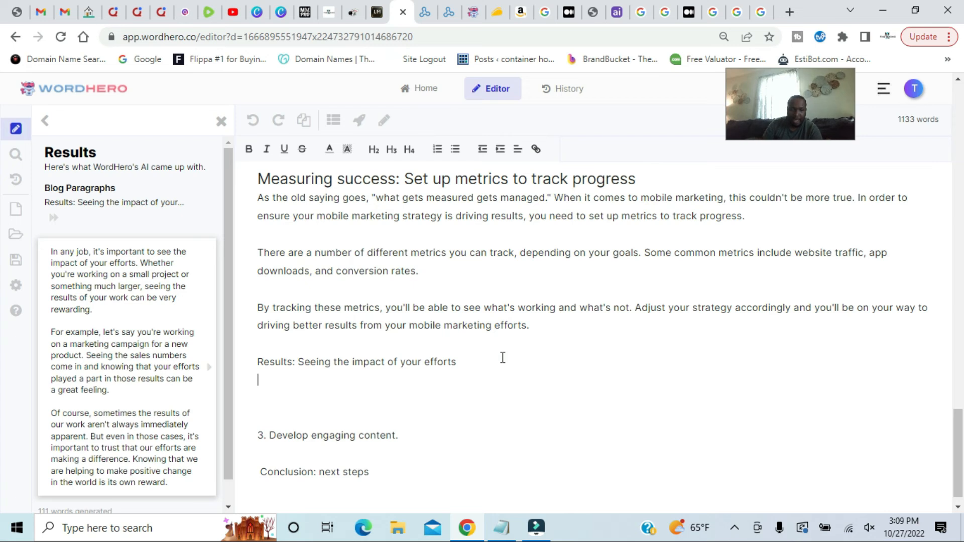
left_click_drag(422, 435, 235, 432)
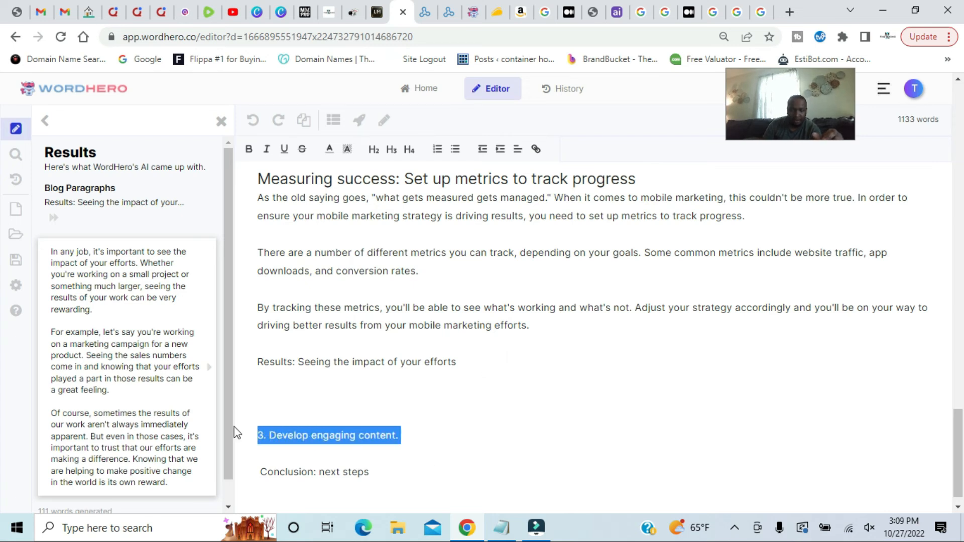
key("BackSpace")
left_click(276, 384)
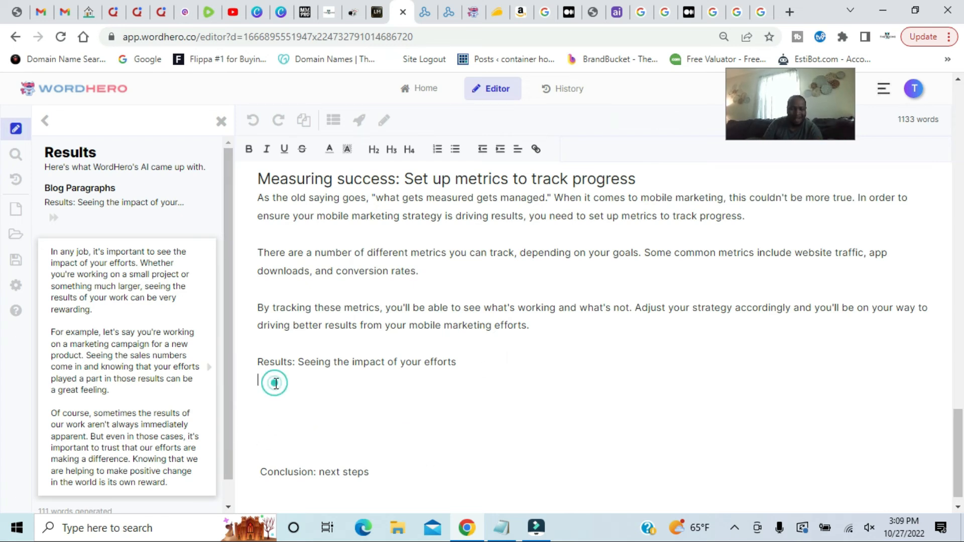
key("ctrl+v")
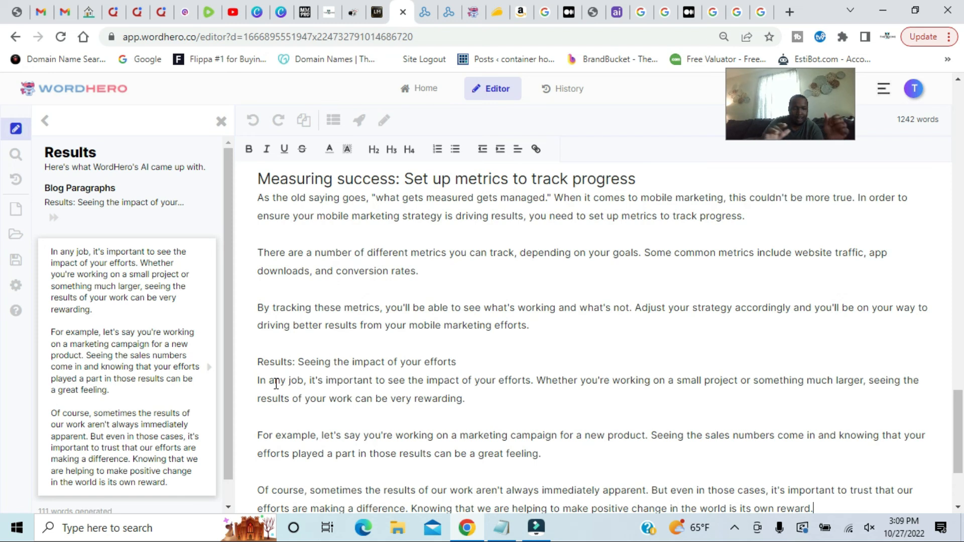
Step: Format the line "Results: Seeing the impact of your efforts" as an H2 heading
left_click_drag(259, 363, 496, 371)
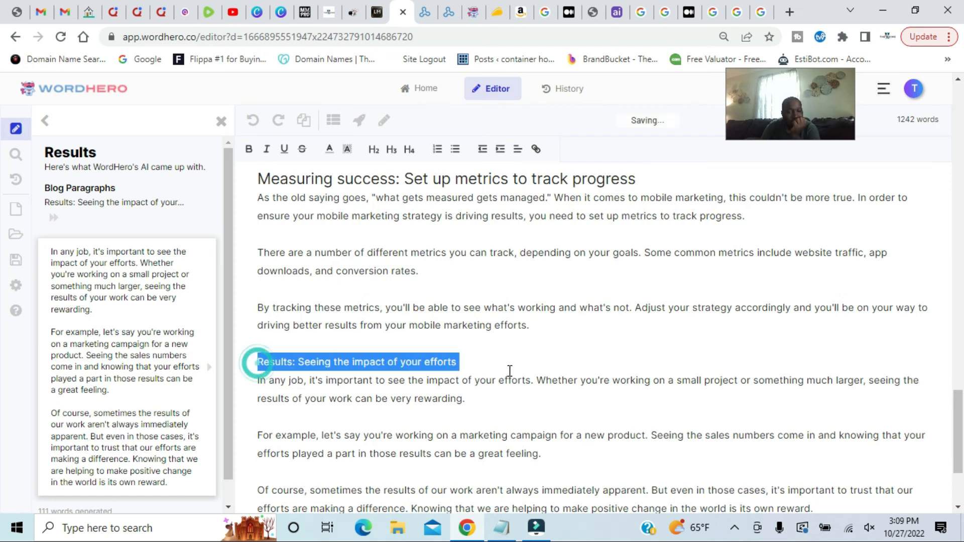
left_click(372, 149)
scroll(483, 385, "down", 3)
left_click(478, 363)
Step: Shorten the final outline line to "Conclusion:" by removing "next steps"
left_click_drag(376, 453, 314, 458)
key("BackSpace")
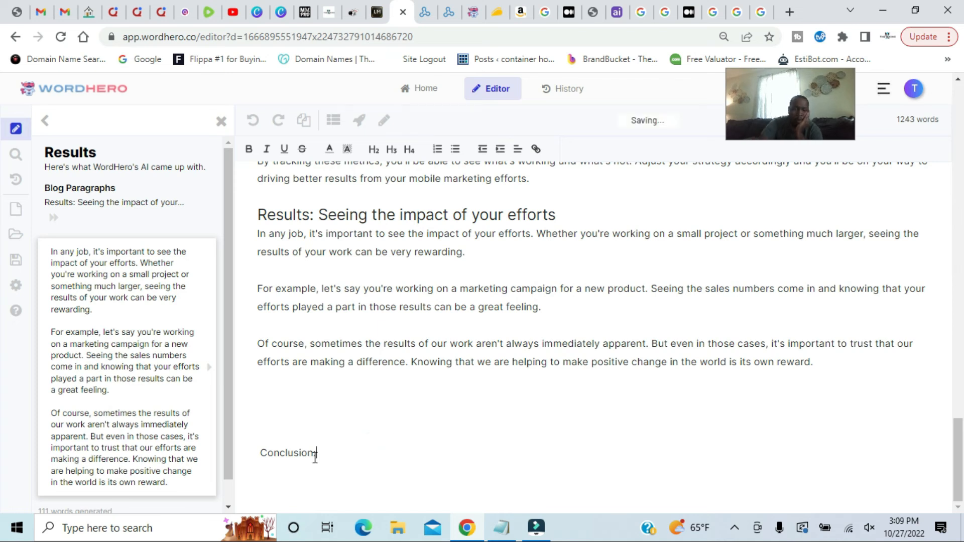
left_click(259, 453)
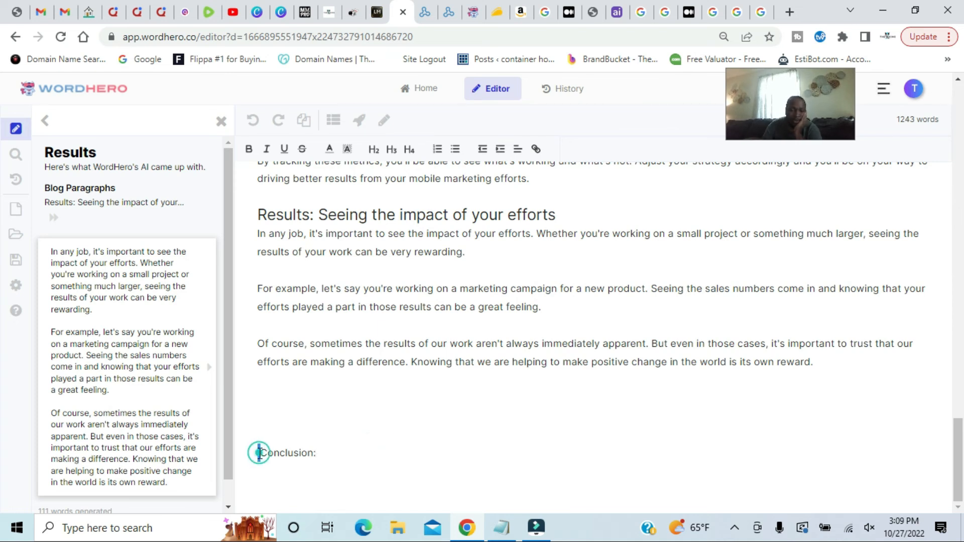
left_click(259, 453)
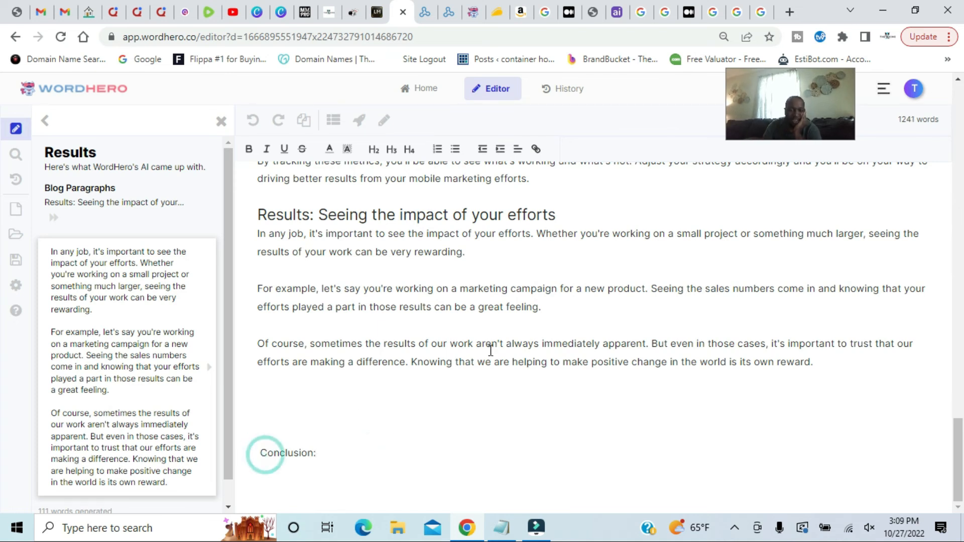
Step: Have the AI write text in the document from the "Conclusion:" line
scroll(490, 350, "up", 10)
scroll(491, 349, "up", 4)
scroll(491, 350, "up", 4)
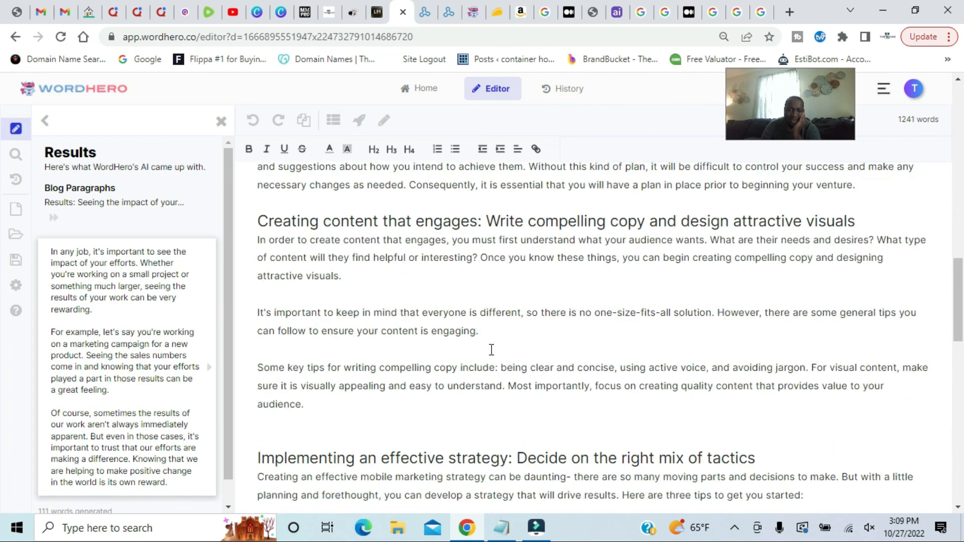
scroll(492, 350, "down", 4)
scroll(491, 350, "up", 20)
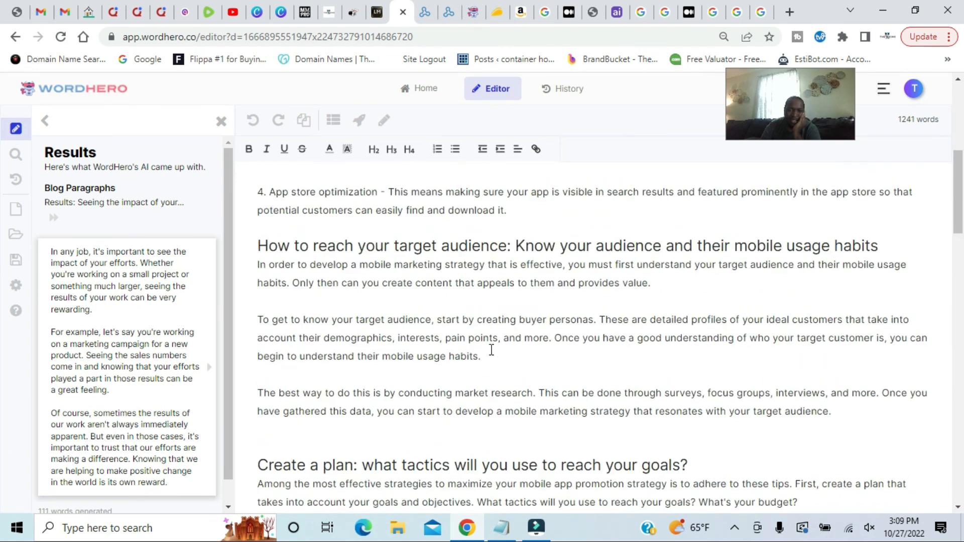
scroll(490, 350, "down", 4)
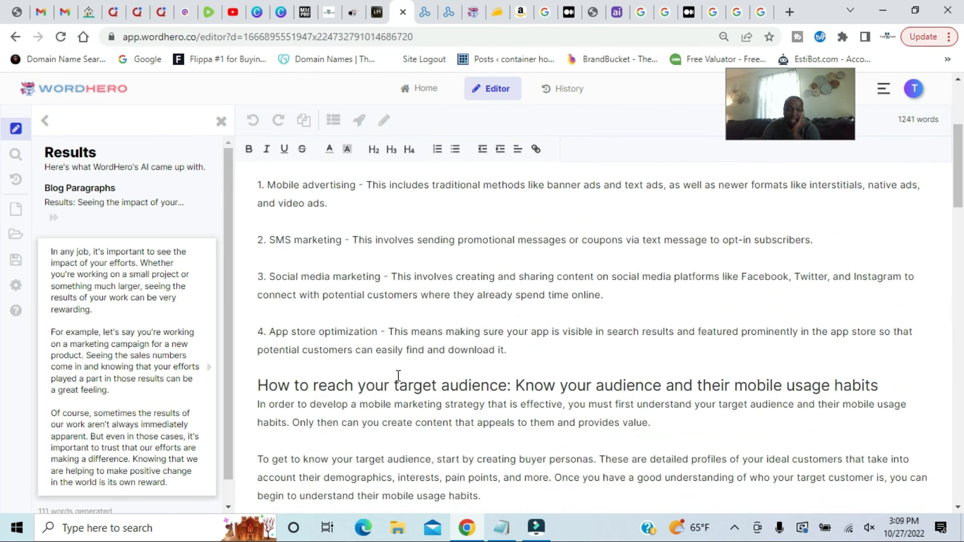
scroll(398, 375, "down", 20)
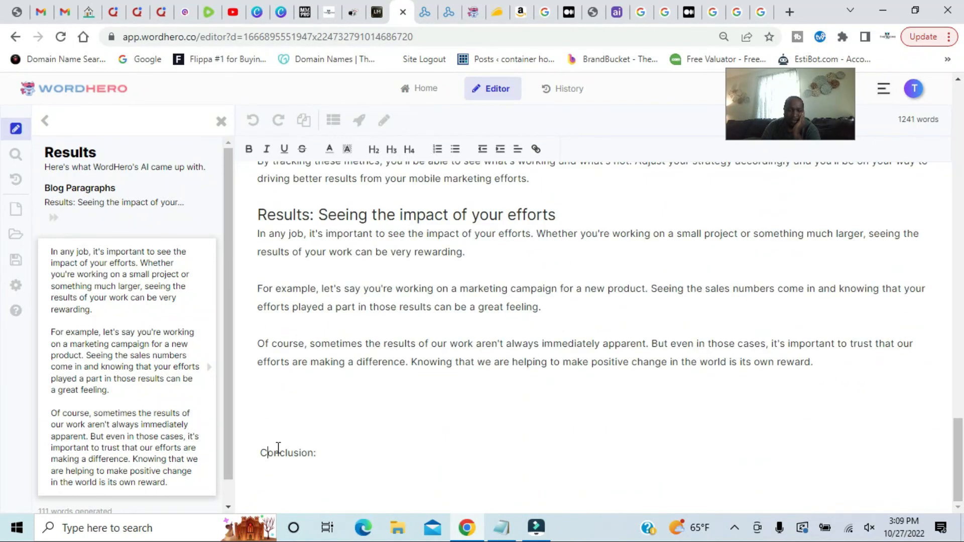
left_click_drag(316, 453, 260, 453)
left_click(358, 121)
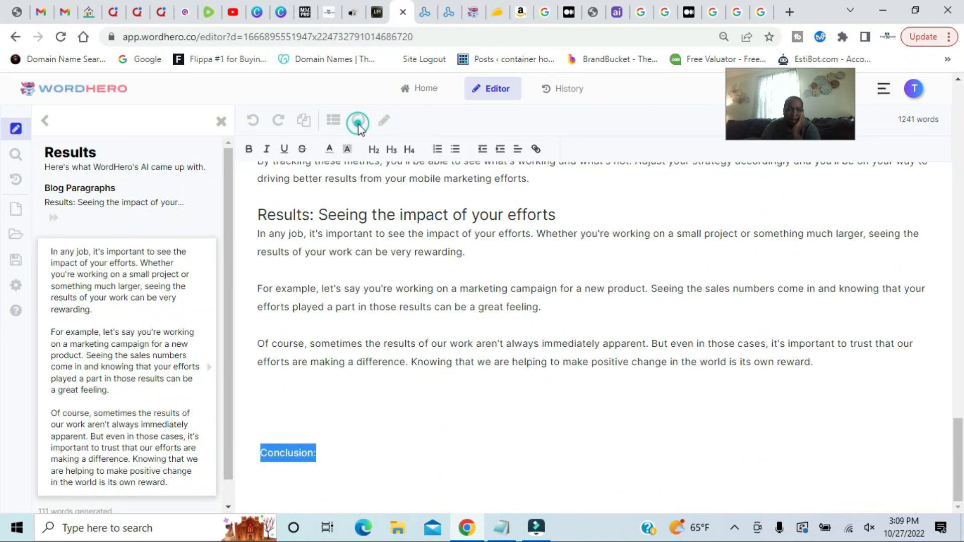
Step: Open the Blog Conclusions writing tool and clear its short description
left_click(45, 123)
left_click(47, 123)
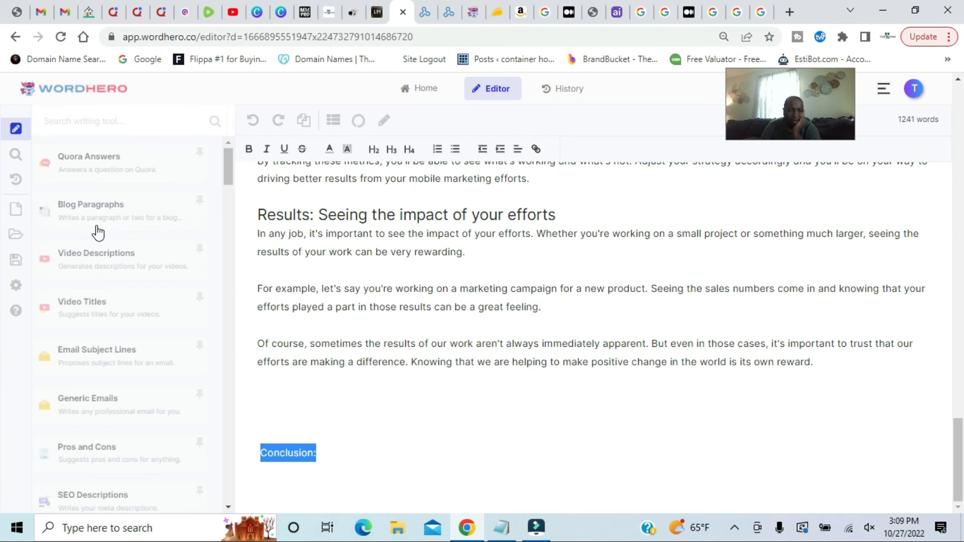
scroll(126, 401, "down", 4)
scroll(130, 421, "down", 5)
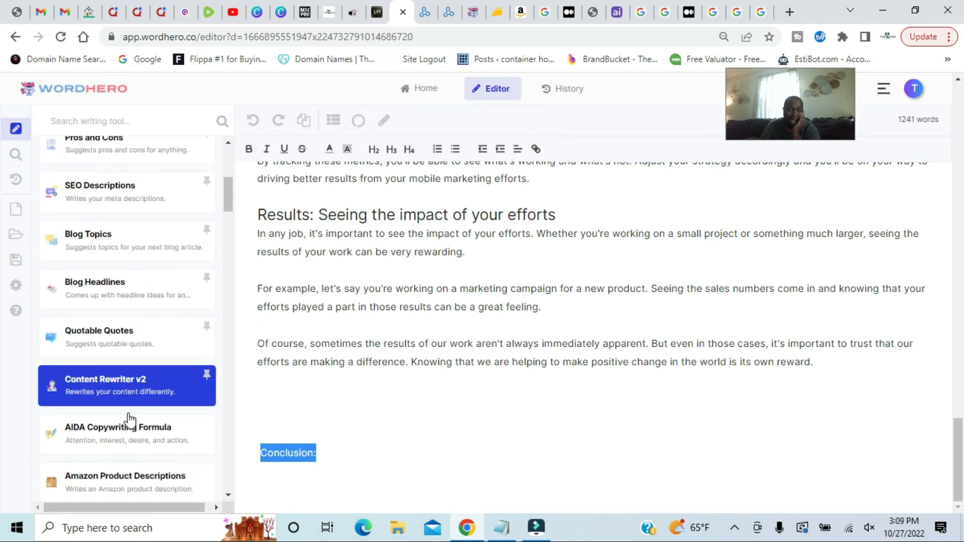
scroll(130, 420, "down", 3)
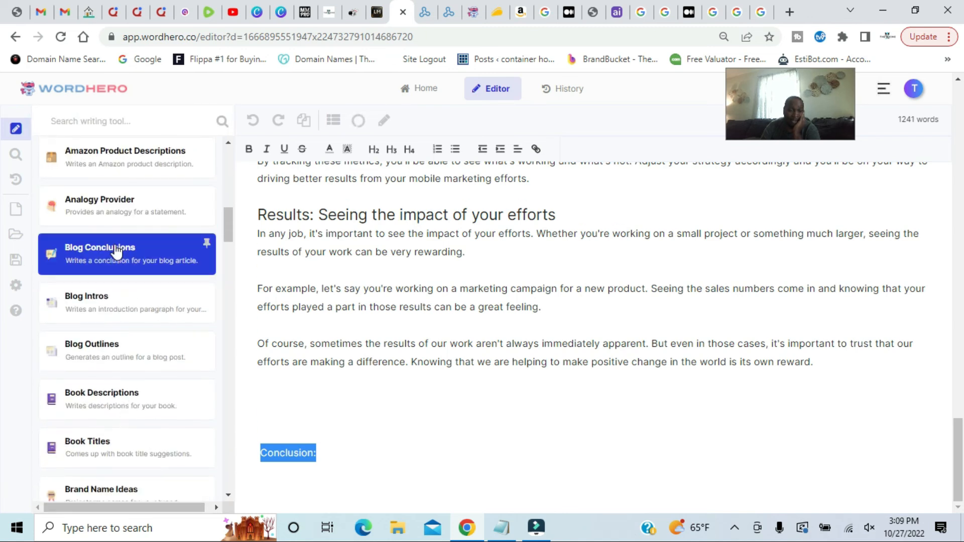
left_click(116, 249)
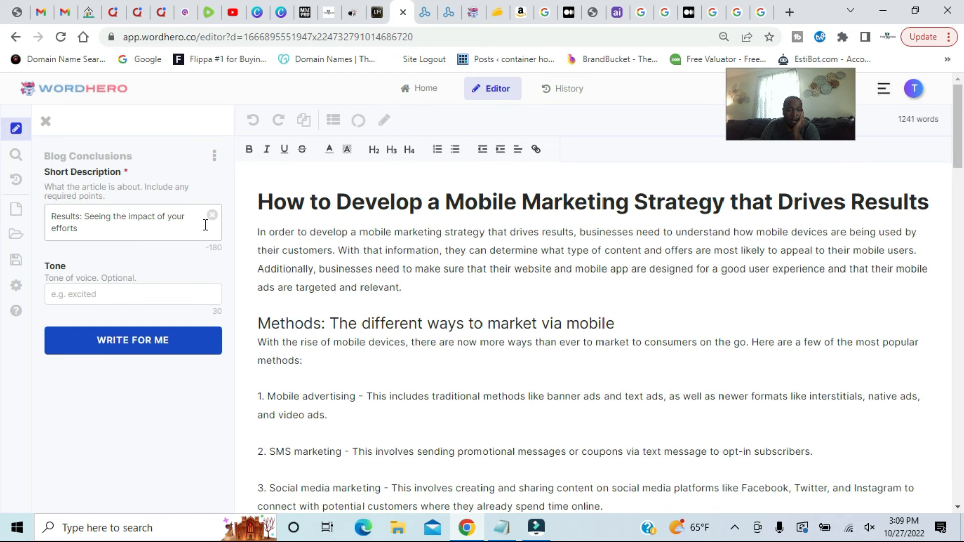
left_click(209, 215)
Step: Delete the AI-written text below "Conclusion:", from the opening mobile devices paragraph through point 2 on knowing the audience
scroll(392, 360, "down", 20)
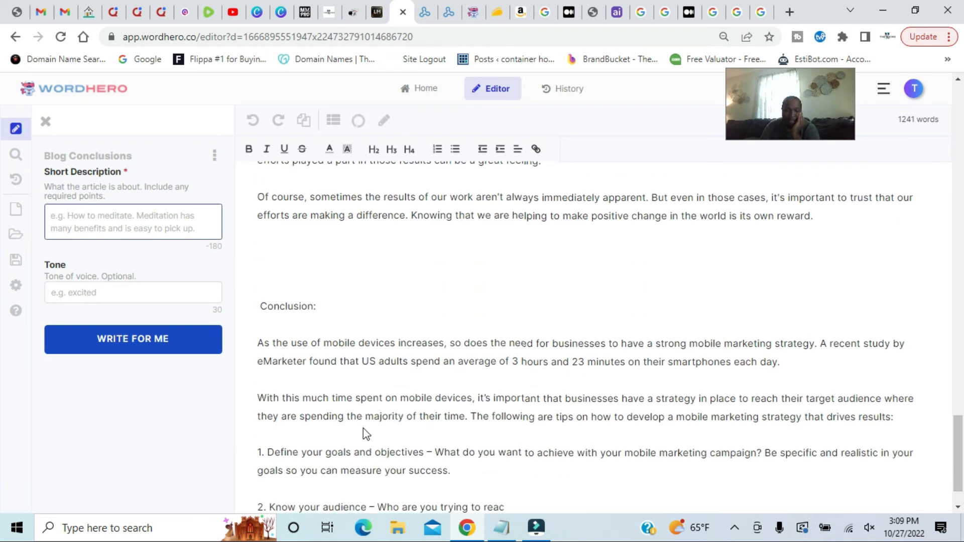
scroll(365, 429, "down", 15)
scroll(375, 434, "down", 10)
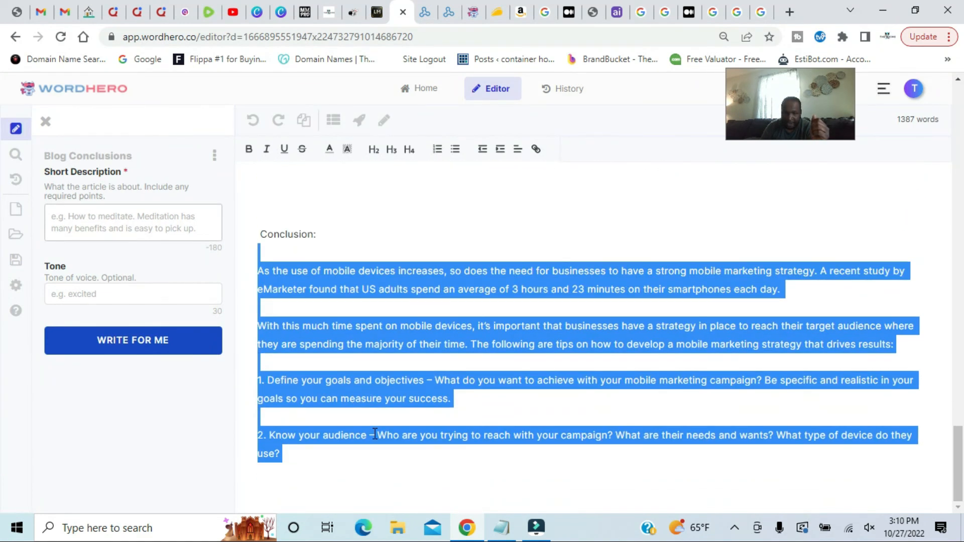
left_click(377, 434)
left_click_drag(258, 273, 441, 449)
key("BackSpace")
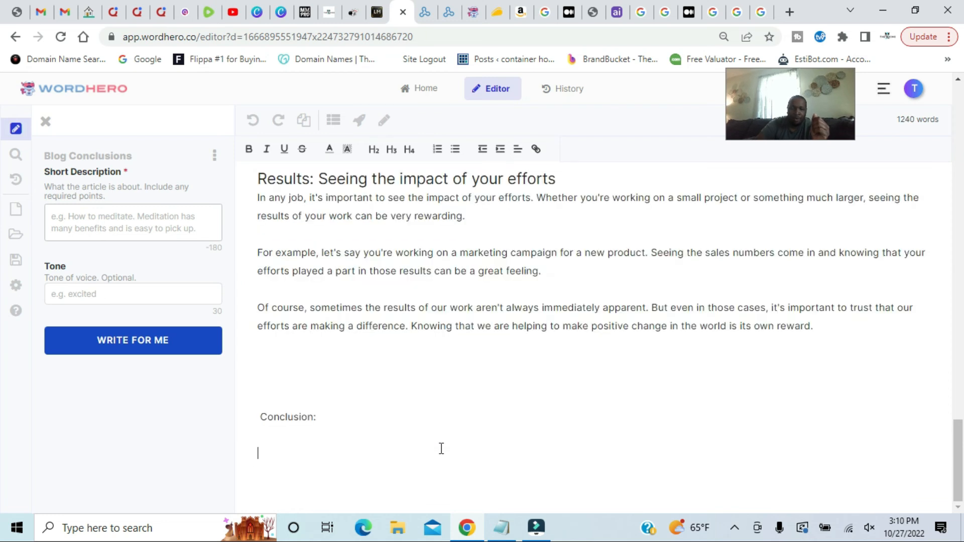
Step: Generate blog conclusions using the article title "How to Develop a Mobile Marketing Strategy that Drives Results", copied from the document, as the short description
scroll(396, 217, "up", 5)
scroll(396, 218, "up", 15)
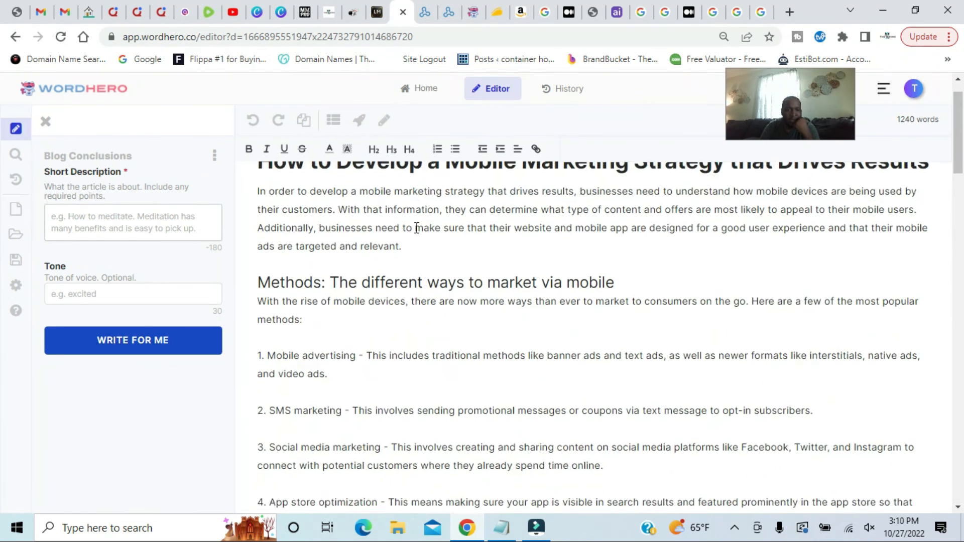
left_click_drag(258, 201, 940, 221)
left_click(941, 232)
left_click_drag(260, 206, 929, 210)
right_click(895, 203)
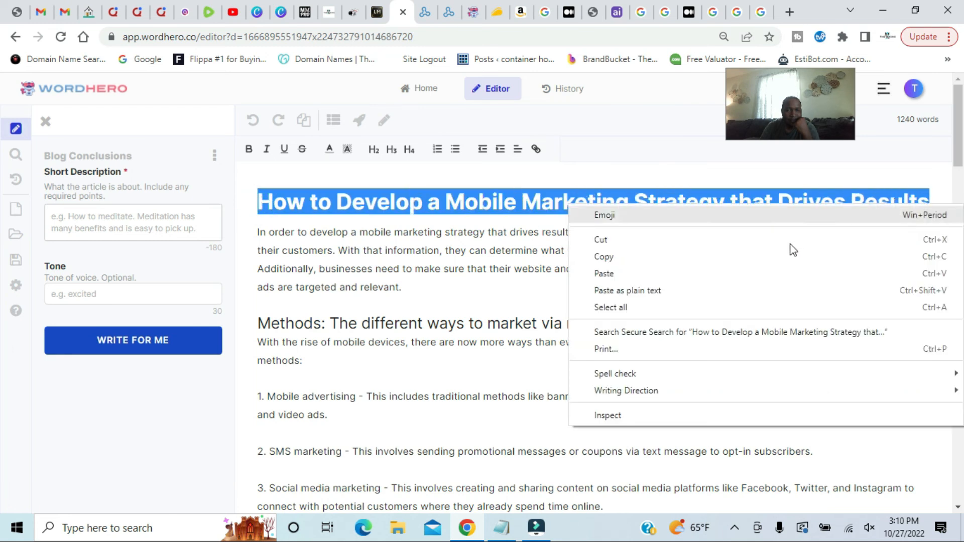
left_click(778, 249)
right_click(131, 222)
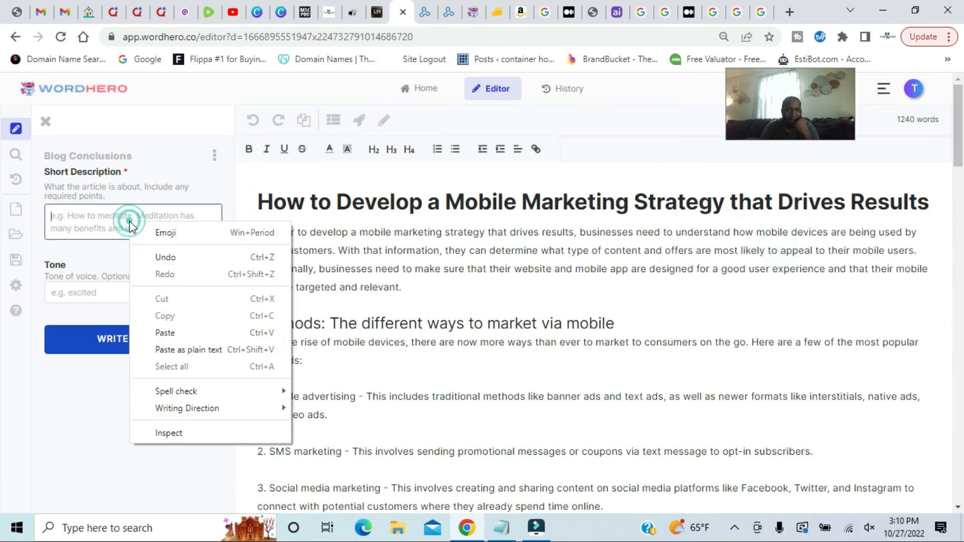
left_click(181, 329)
left_click(164, 347)
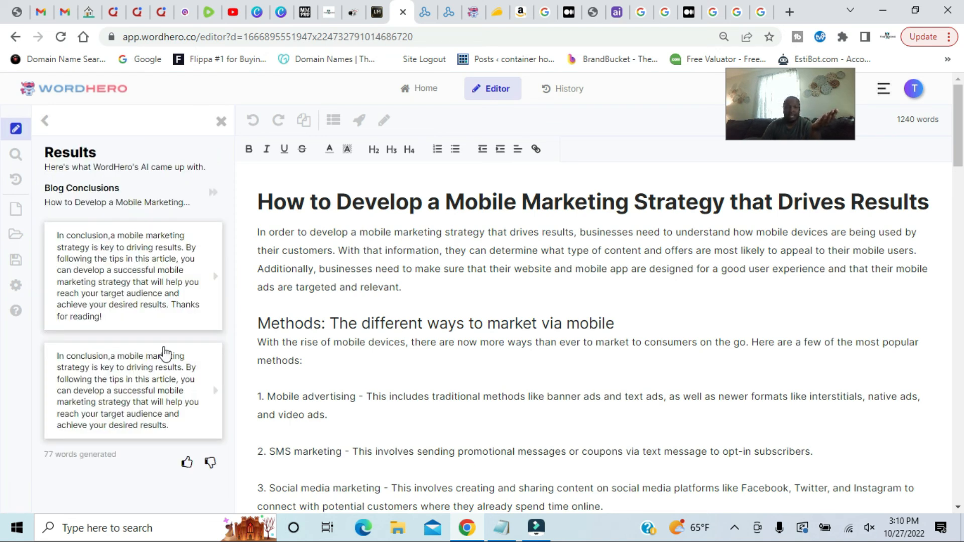
Step: Insert the first generated conclusion, ending in "Thanks for reading!", on a new line below "Conclusion:"
left_click(128, 265)
scroll(577, 337, "down", 15)
scroll(577, 336, "down", 10)
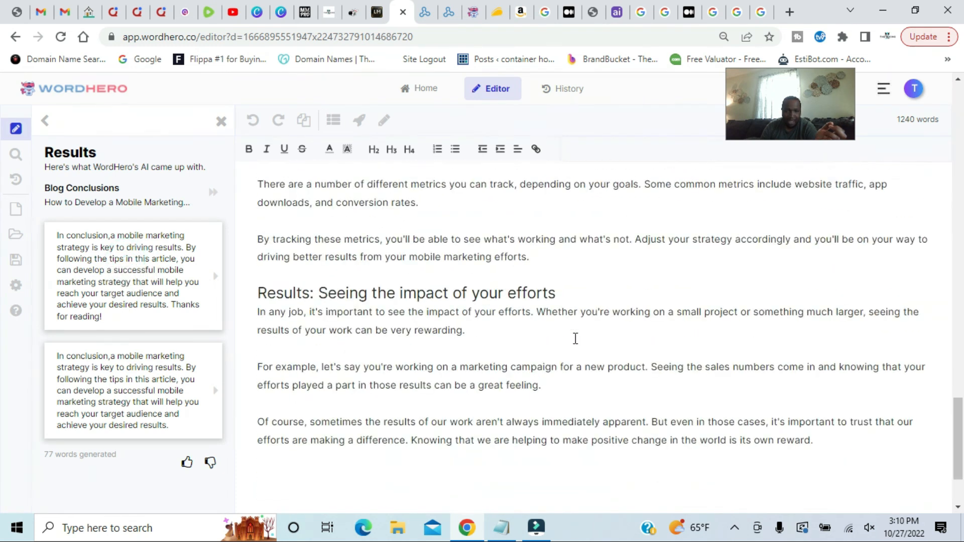
left_click(330, 418)
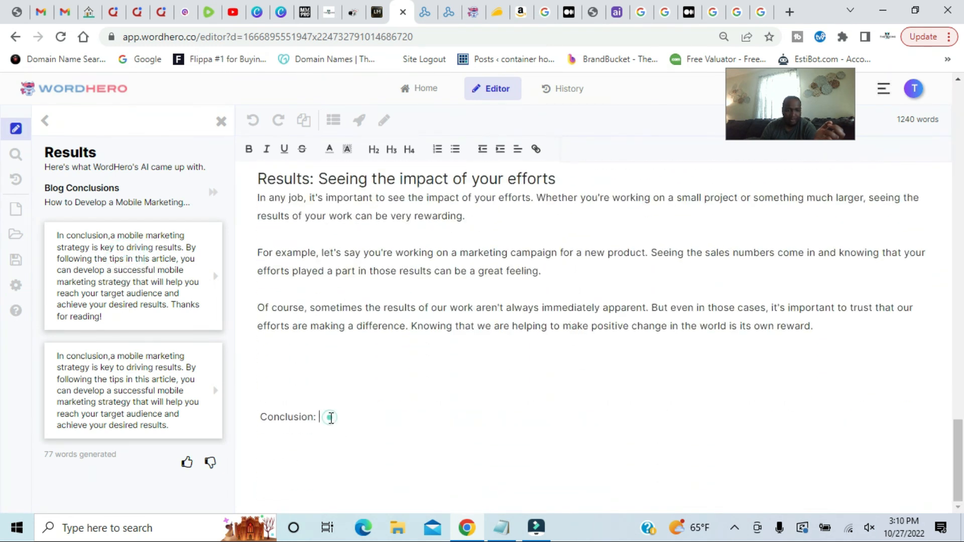
key("Return")
key("ctrl+v")
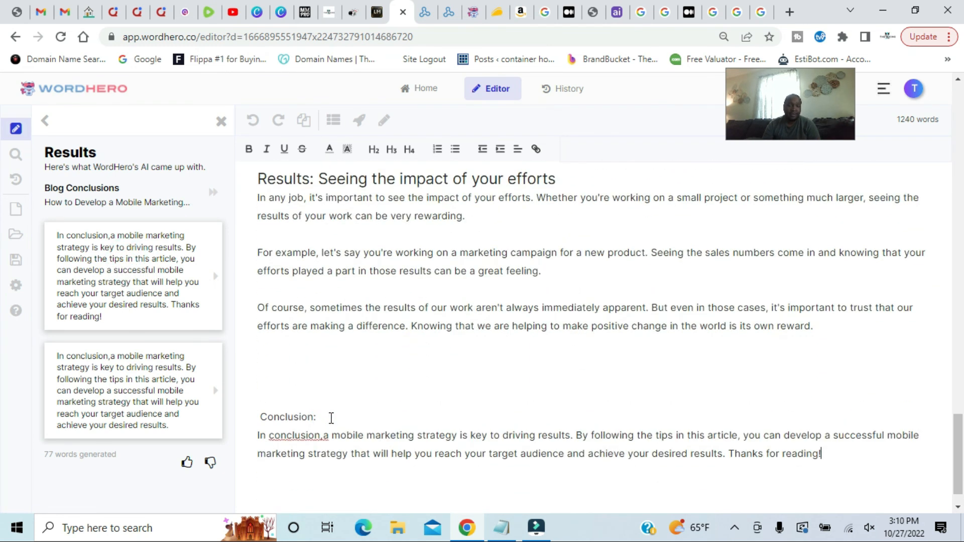
Step: Correct "conclusion,a" to "conclusion, a" and remove the leading space and extra blank lines before "Conclusion:"
right_click(293, 433)
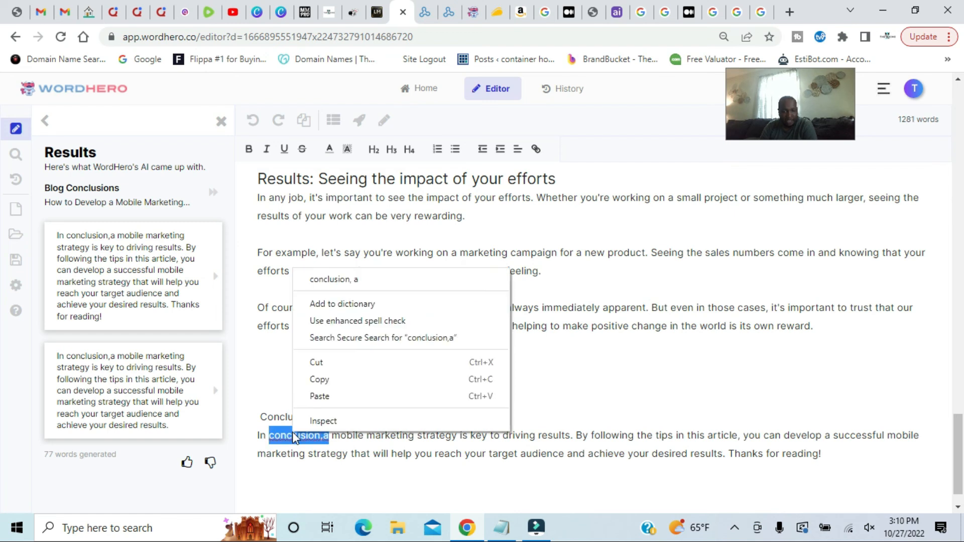
left_click(333, 280)
left_click(260, 415)
key("BackSpace")
key("BackSpace")
key("BackSpace")
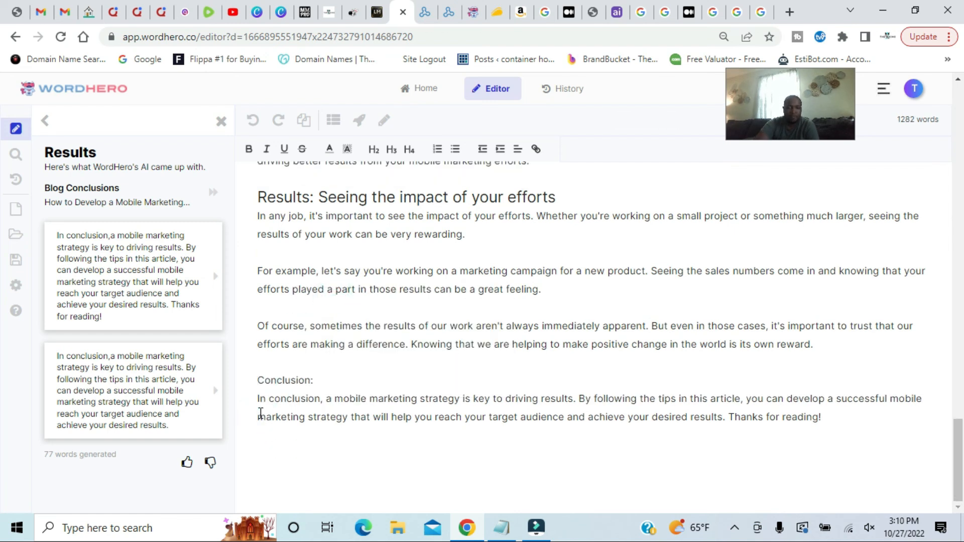
Step: Format the "Conclusion:" line as an H2 heading
left_click_drag(260, 380, 317, 375)
left_click(374, 153)
left_click(402, 329)
scroll(402, 332, "up", 4)
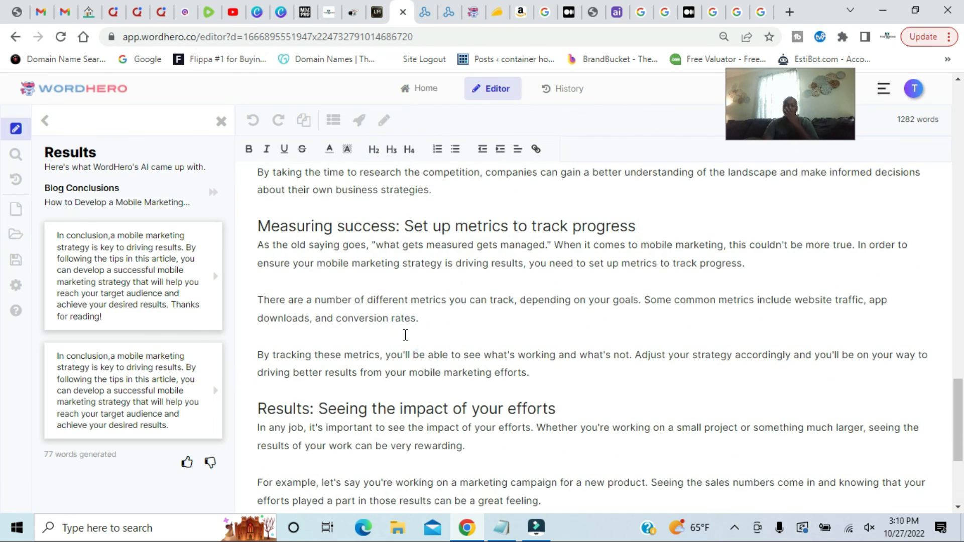
Step: Review the finished mobile marketing article from its title and introduction through every H2 section to the conclusion
scroll(405, 334, "up", 10)
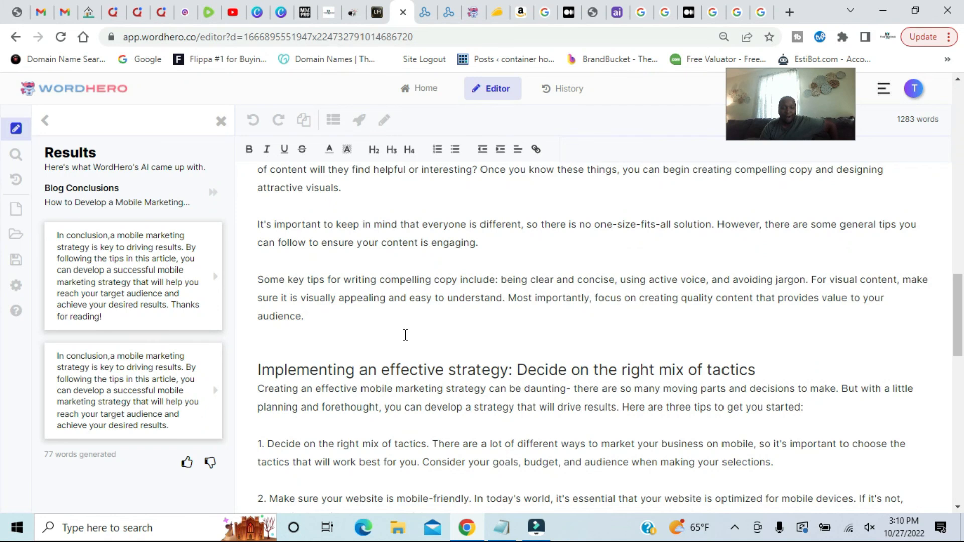
scroll(406, 335, "up", 10)
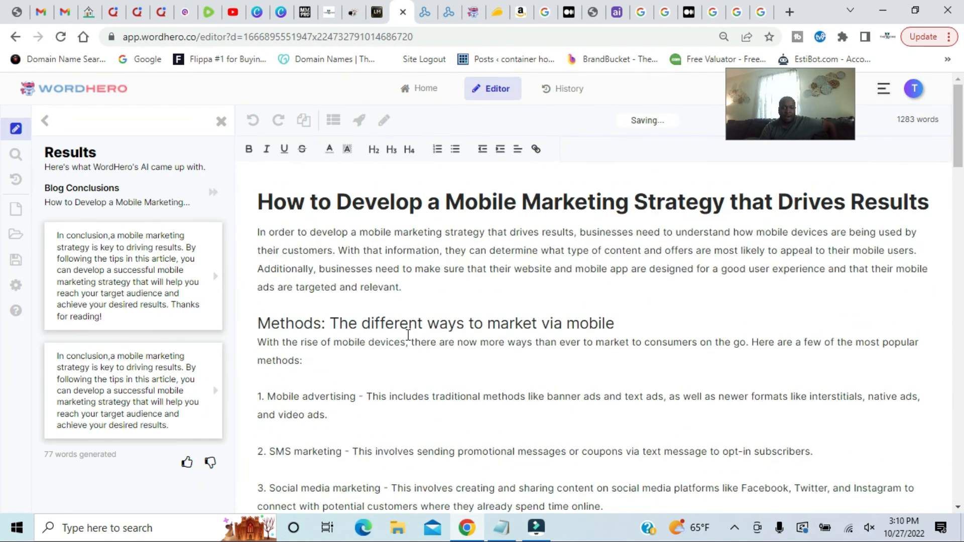
scroll(565, 307, "down", 5)
scroll(492, 284, "up", 3)
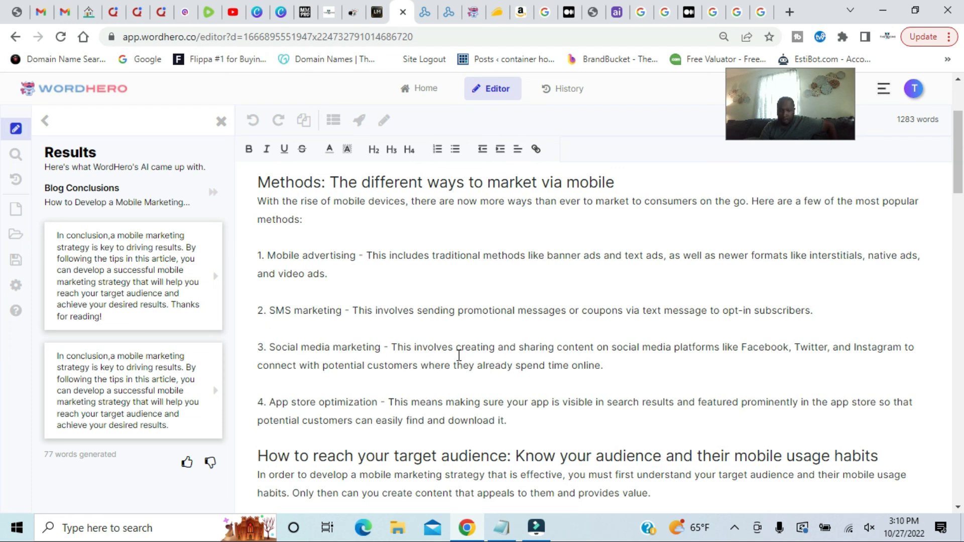
scroll(459, 355, "down", 8)
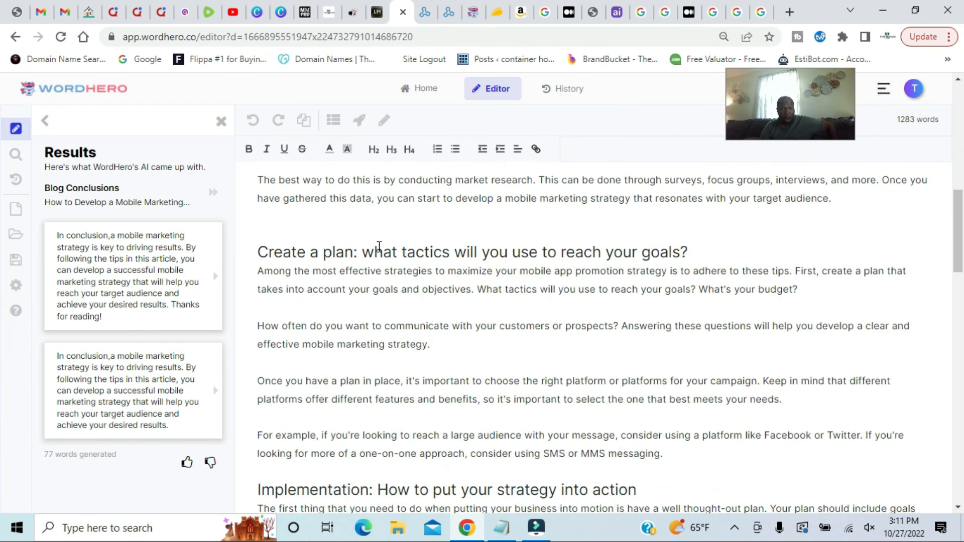
scroll(453, 264, "down", 6)
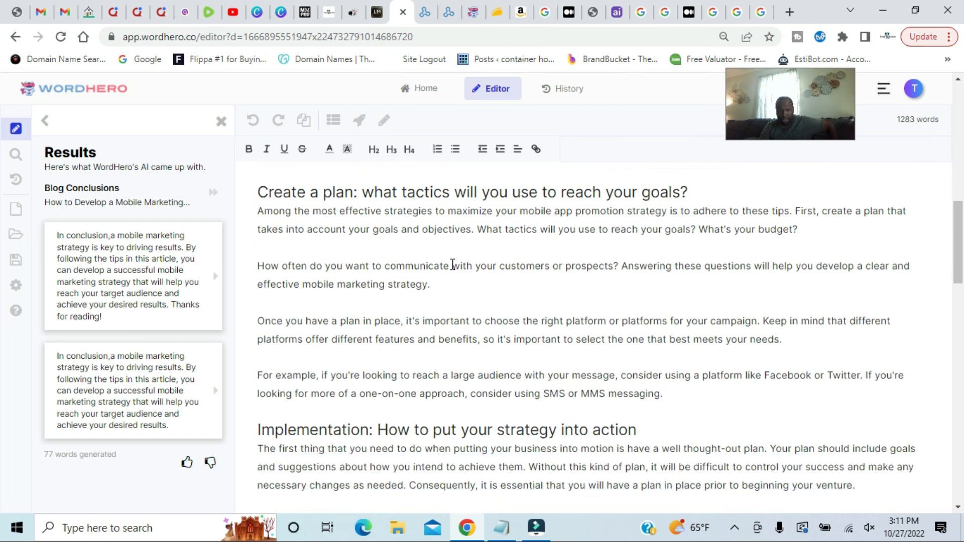
scroll(452, 265, "down", 10)
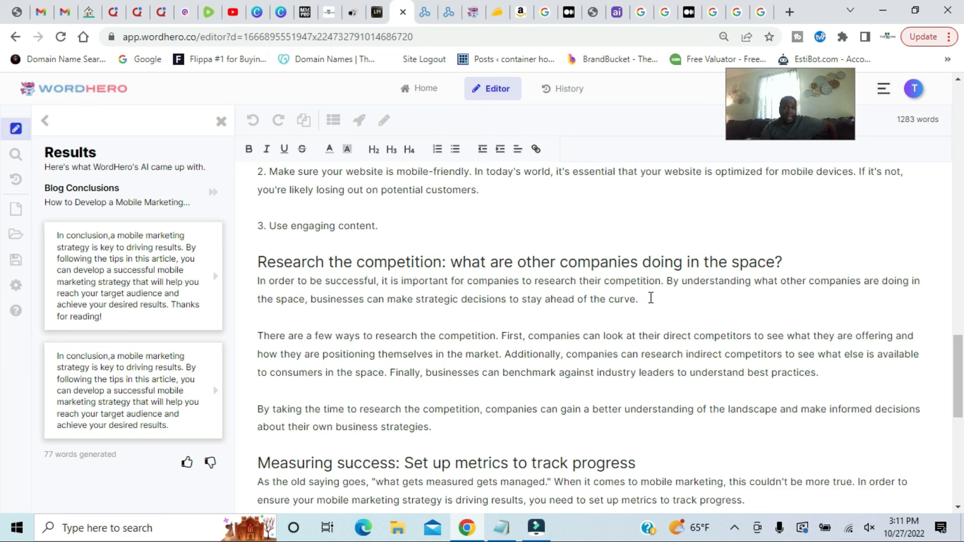
scroll(651, 298, "down", 8)
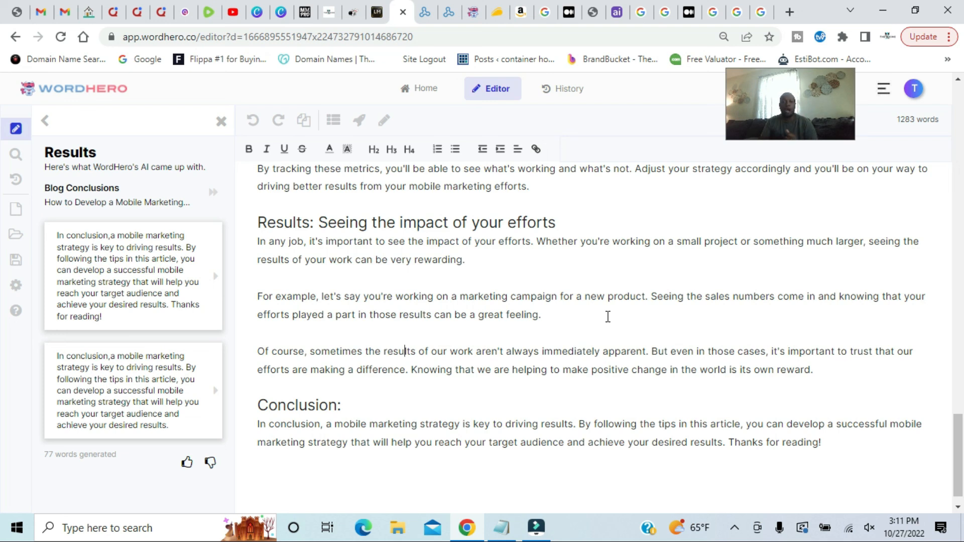
Step: Close the generated blog conclusions and look through the full list of available writing tools down to Welcome Emails
left_click(218, 120)
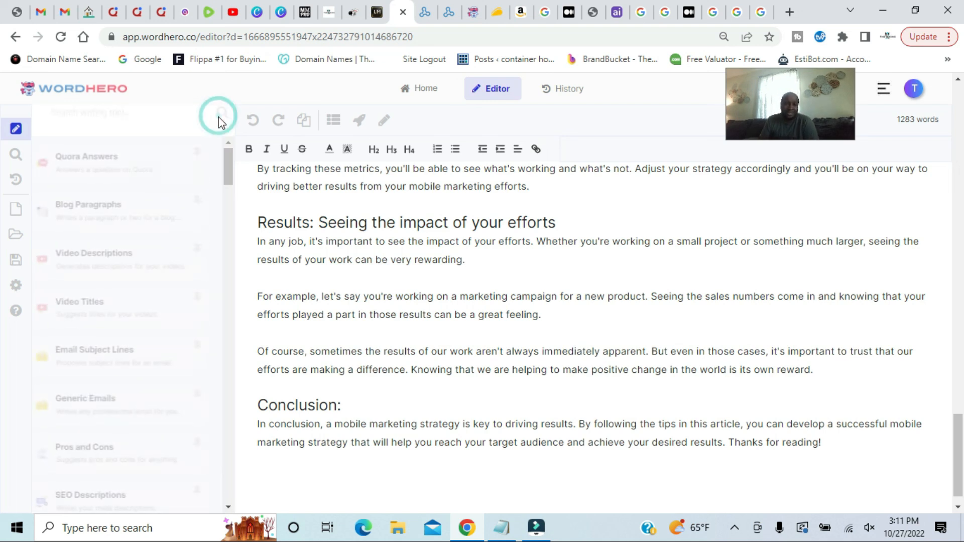
scroll(146, 287, "down", 7)
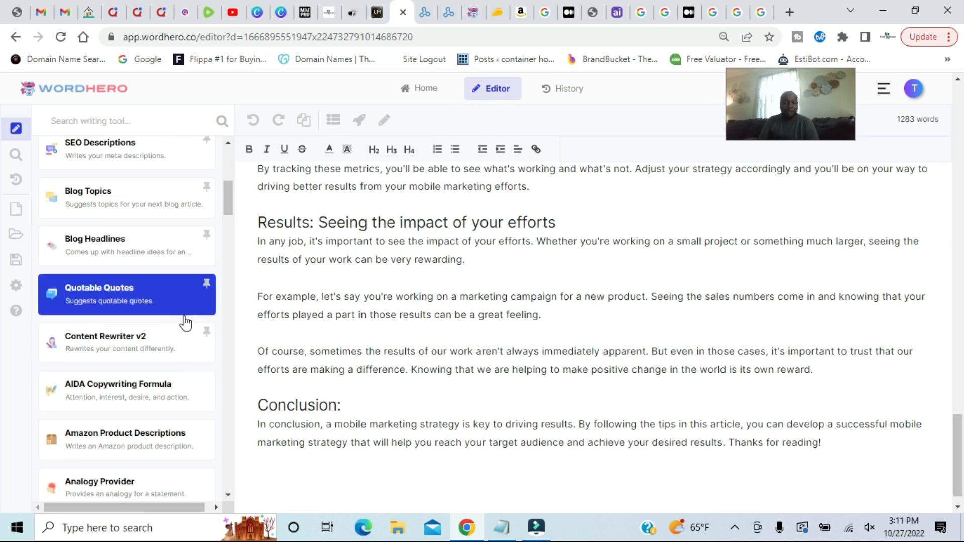
scroll(157, 355, "down", 15)
scroll(145, 371, "down", 20)
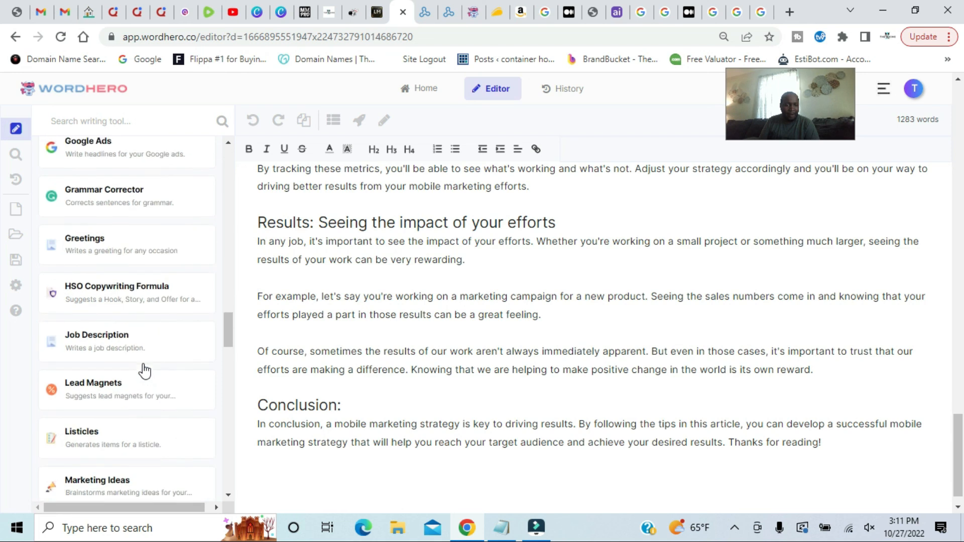
scroll(144, 370, "down", 15)
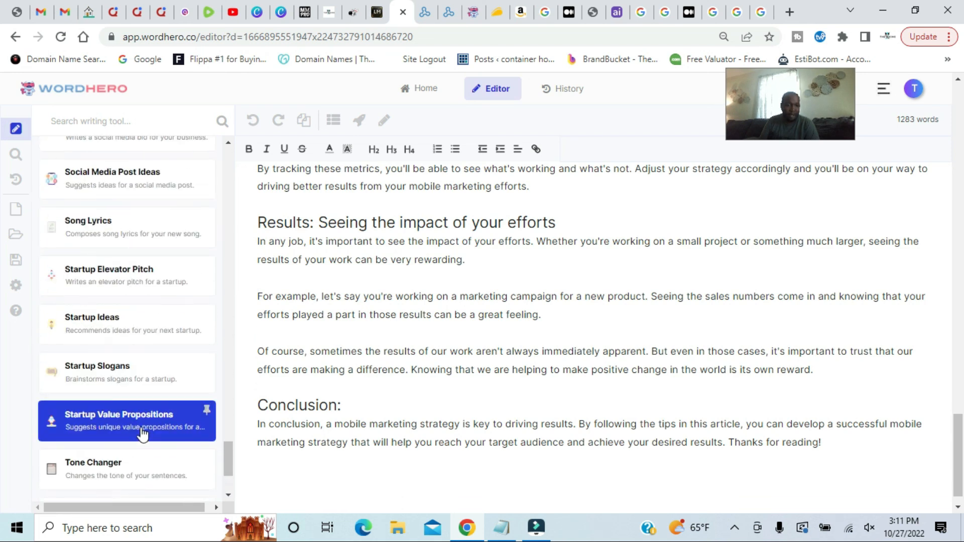
scroll(144, 436, "down", 3)
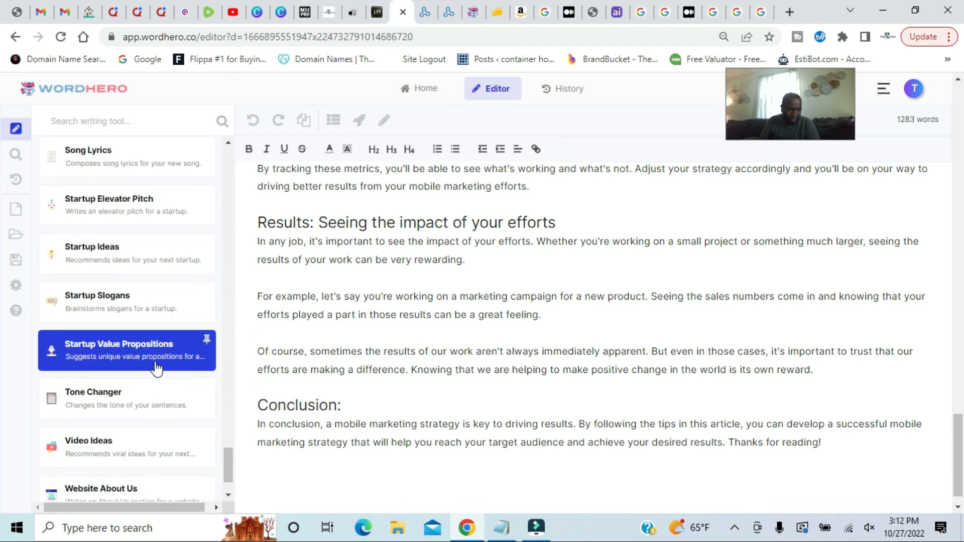
scroll(146, 419, "down", 3)
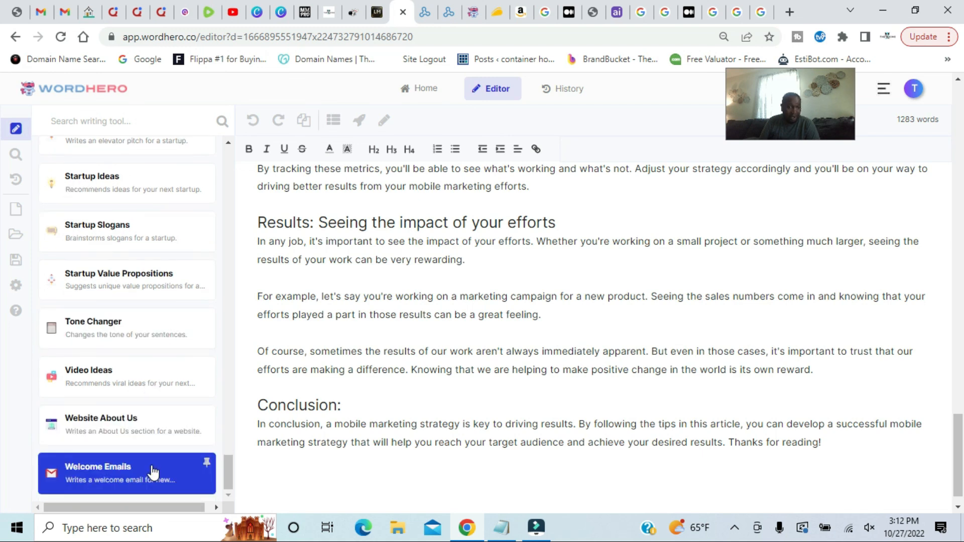
left_click_drag(228, 469, 221, 203)
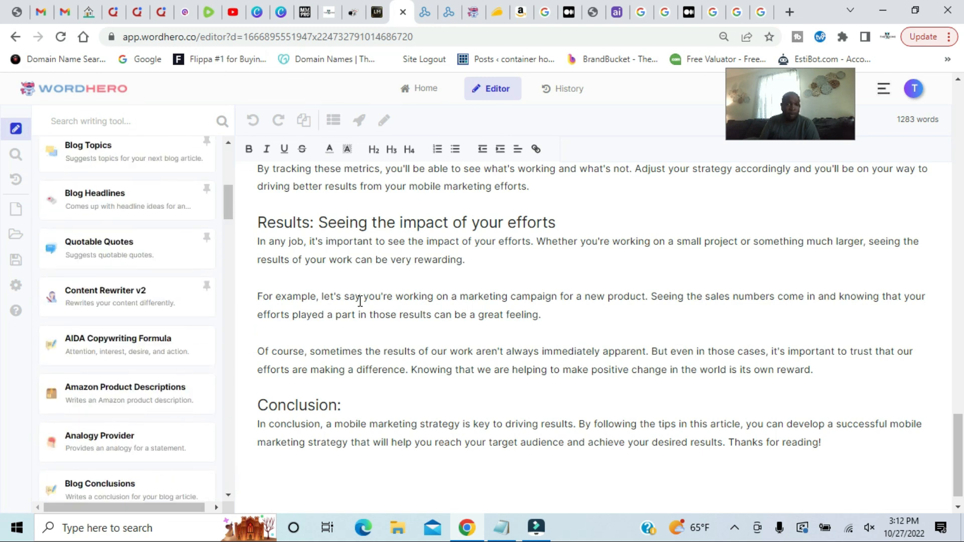
scroll(394, 316, "up", 6)
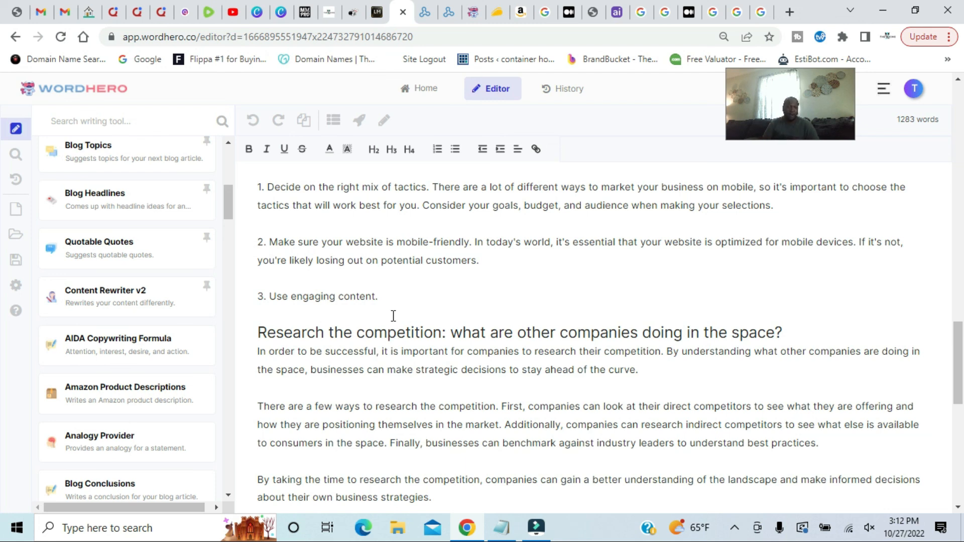
scroll(393, 315, "up", 3)
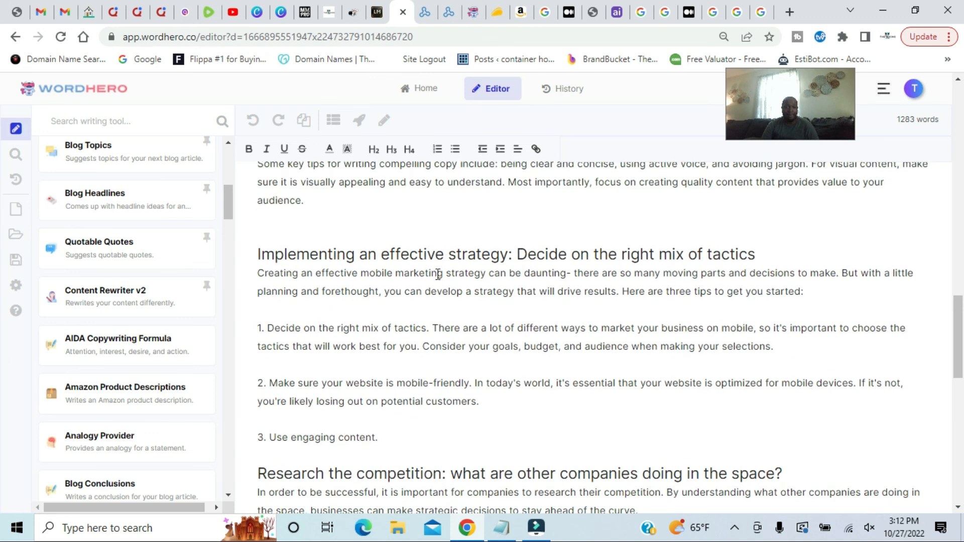